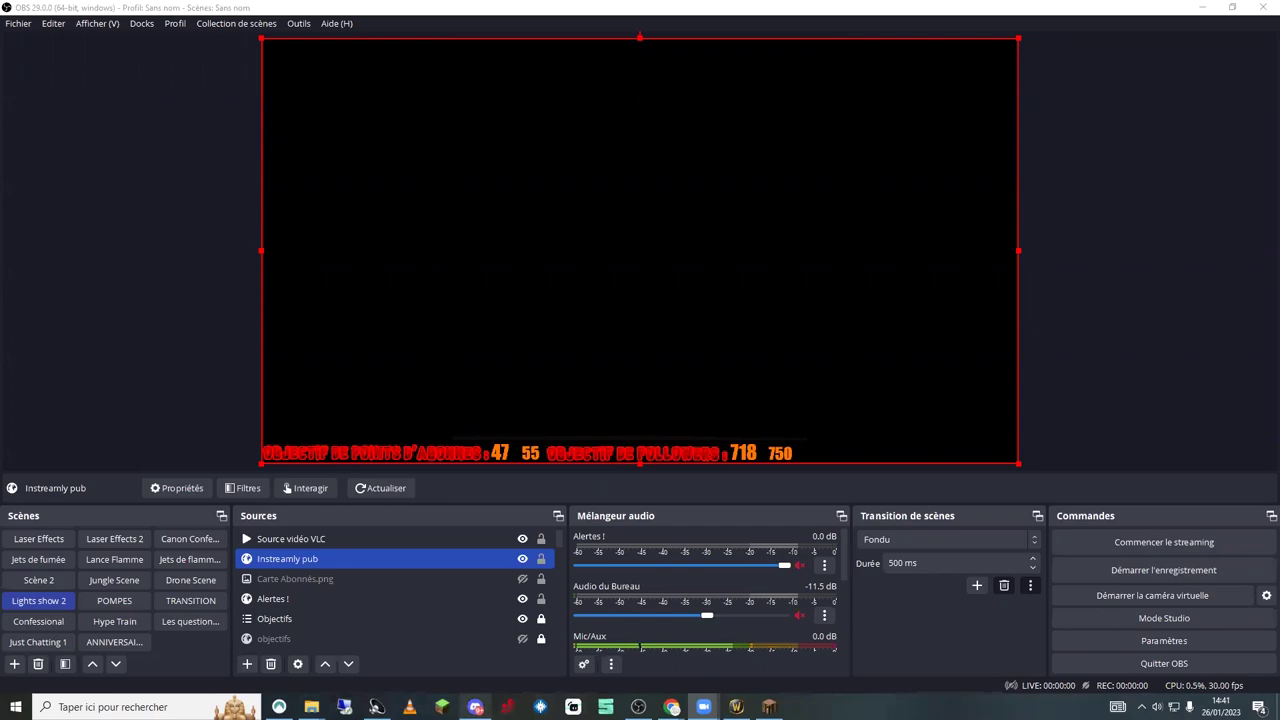
Switch to Discord, read the newest question in demande-d-aide-ici about game capture and the microphone, and return to OBS.
{"action": "left_click", "coordinate": [476, 707]}
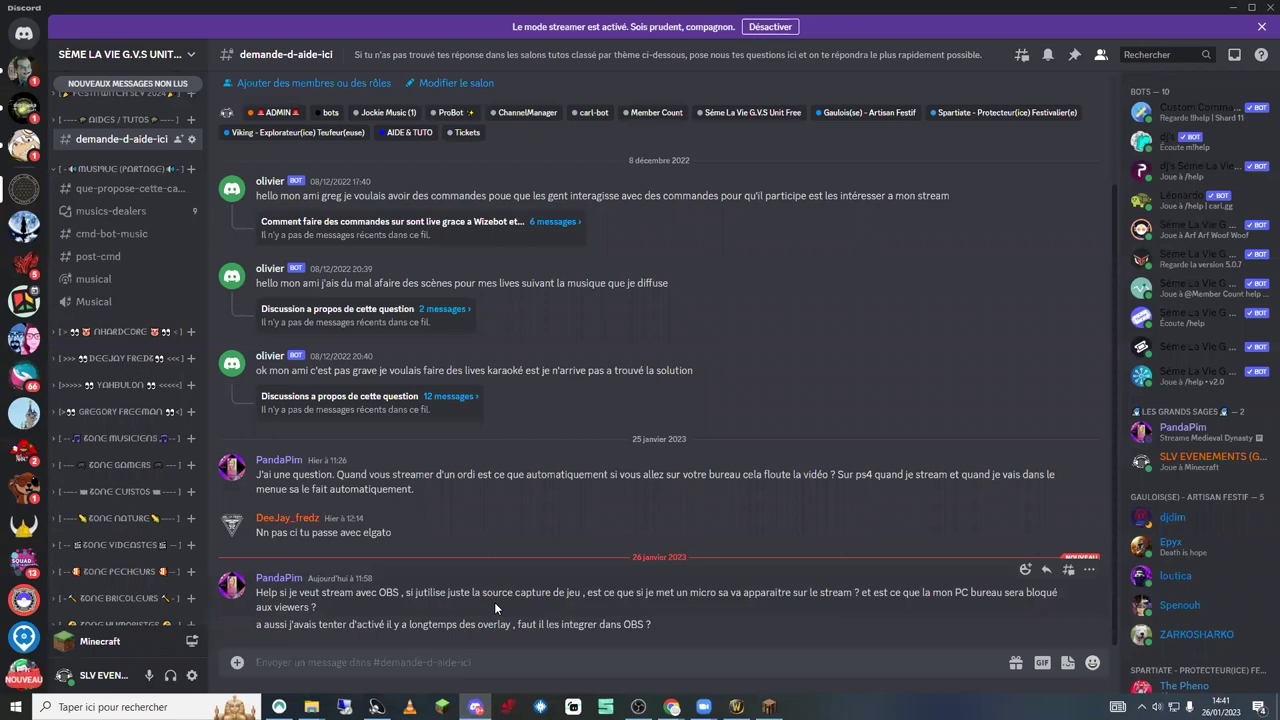
{"action": "left_click_drag", "start_coordinate": [582, 592], "coordinate": [470, 592]}
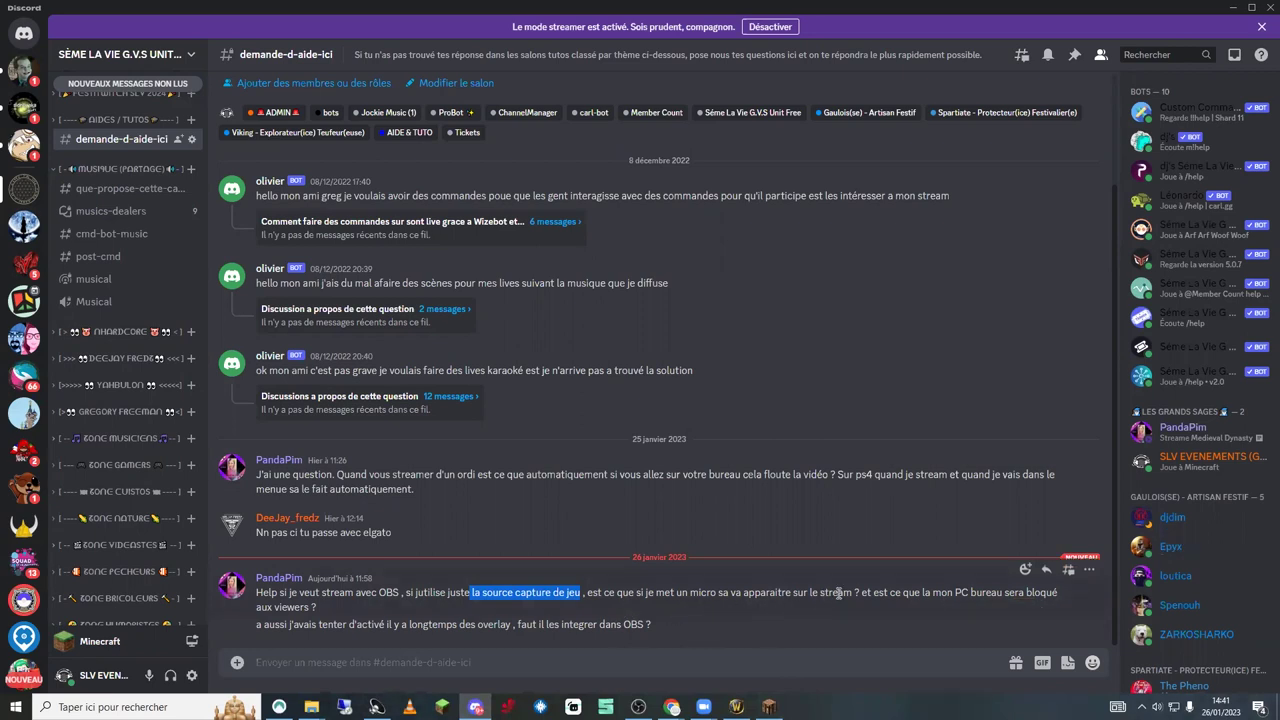
{"action": "left_click_drag", "start_coordinate": [853, 592], "coordinate": [719, 593]}
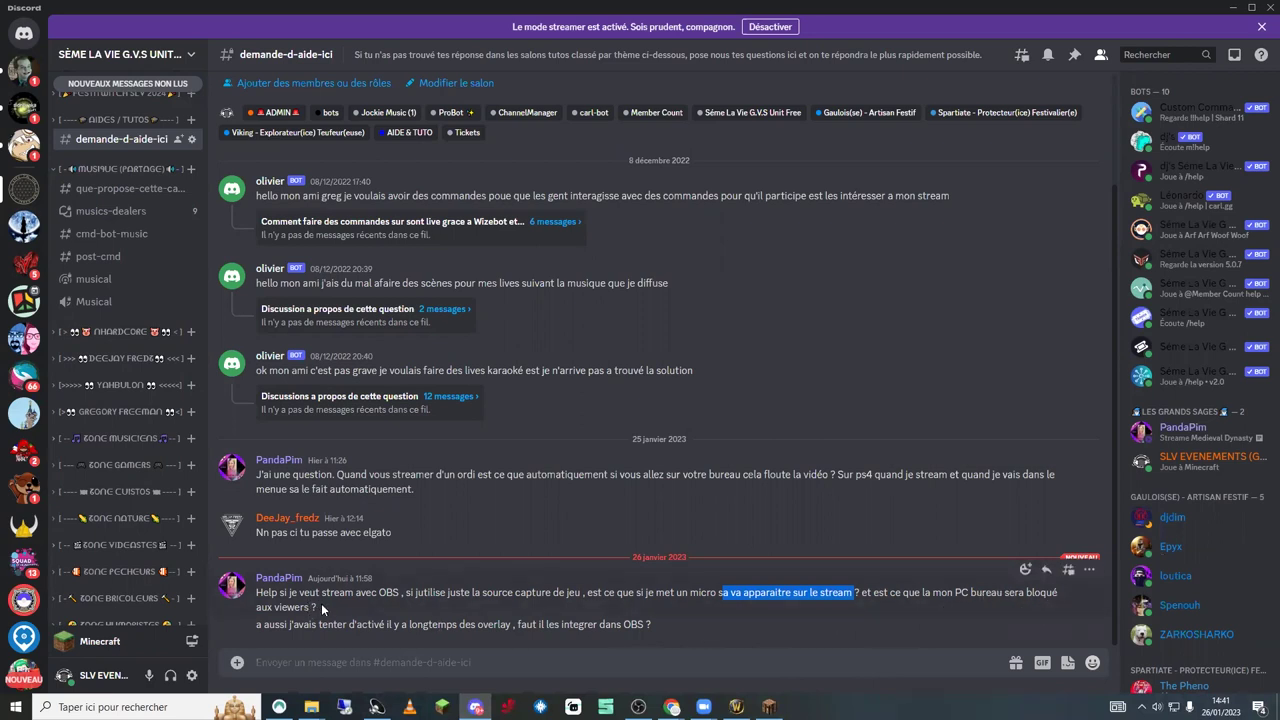
{"action": "left_click", "coordinate": [958, 607]}
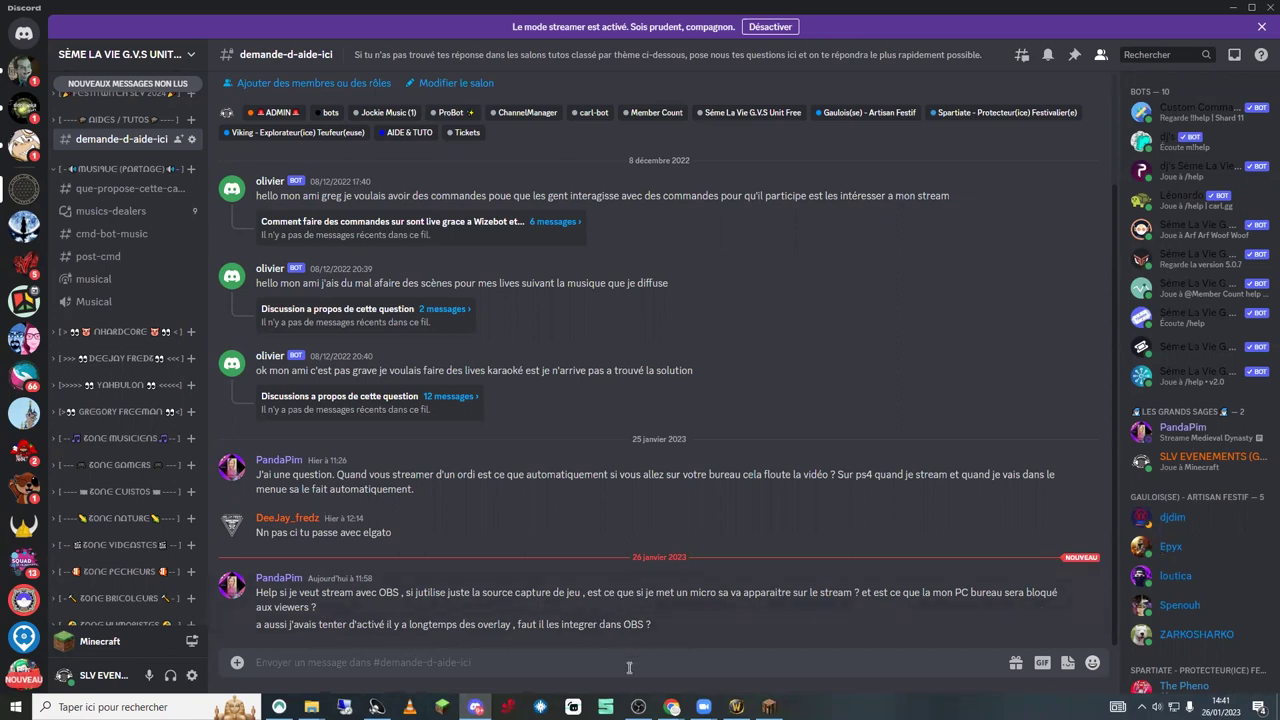
{"action": "left_click", "coordinate": [638, 707]}
Show the scenes in list mode and restore them to grid mode.
{"action": "left_click", "coordinate": [338, 557]}
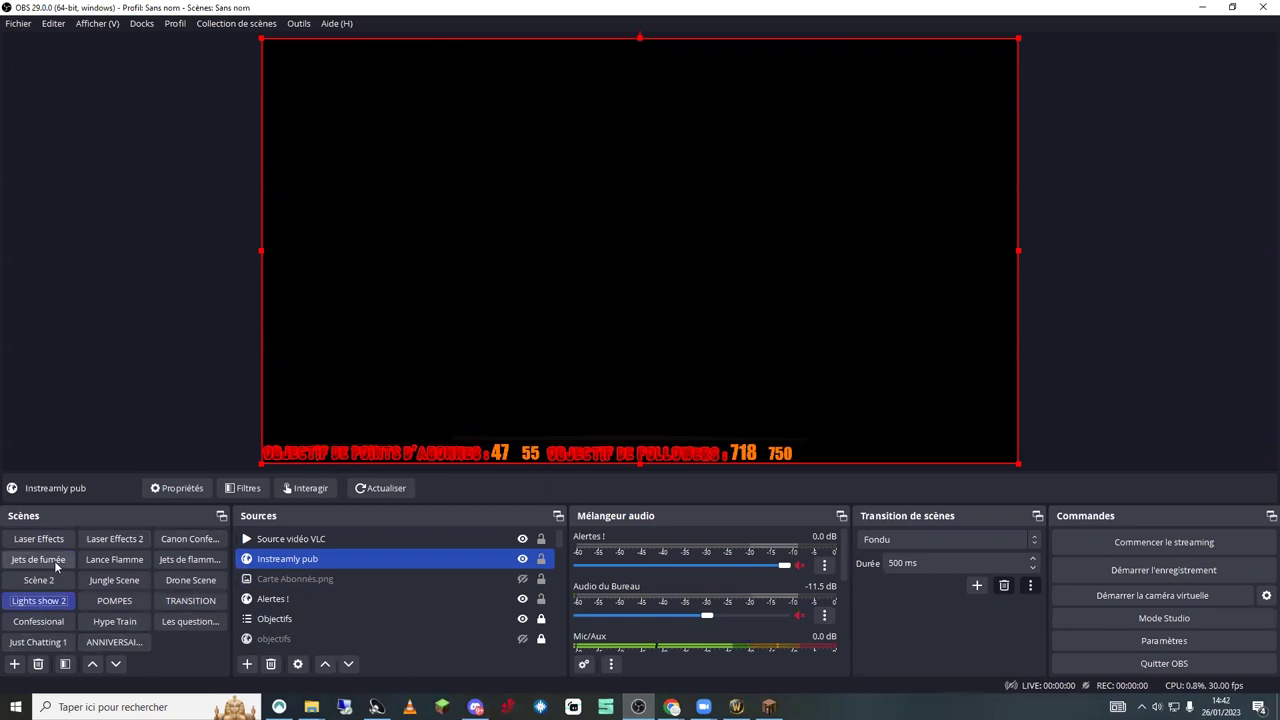
{"action": "right_click", "coordinate": [116, 515]}
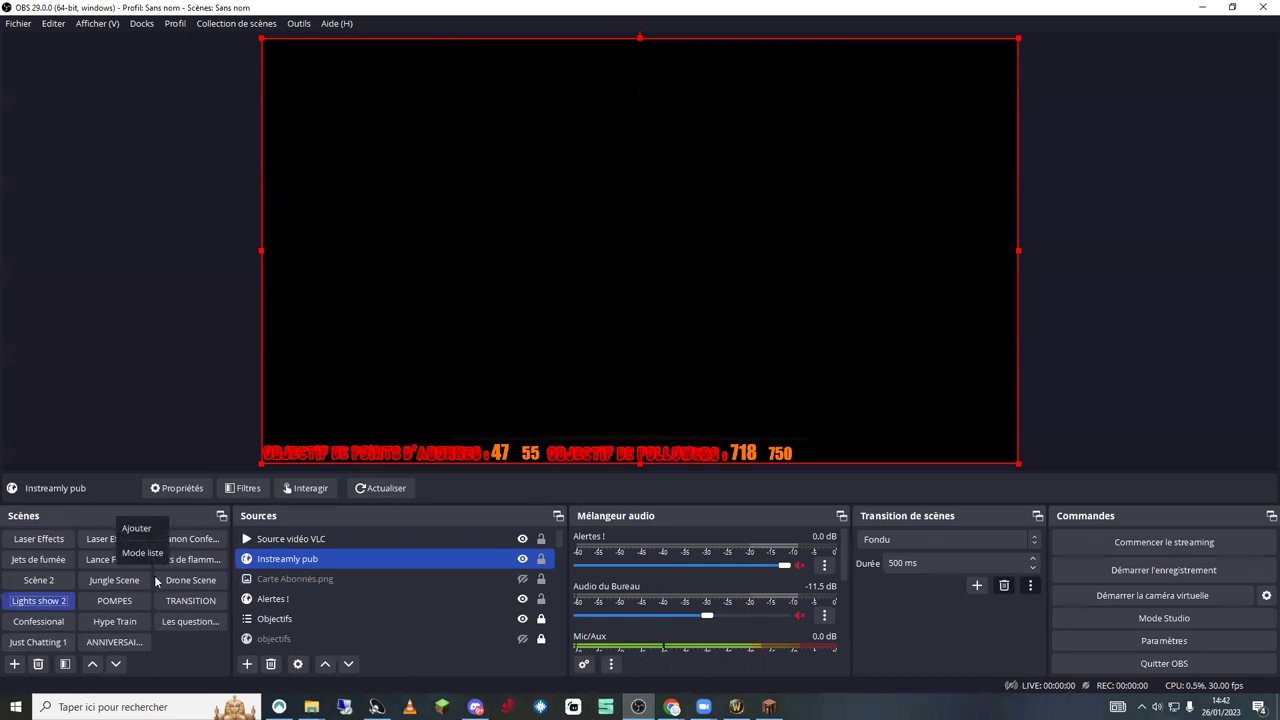
{"action": "right_click", "coordinate": [71, 513]}
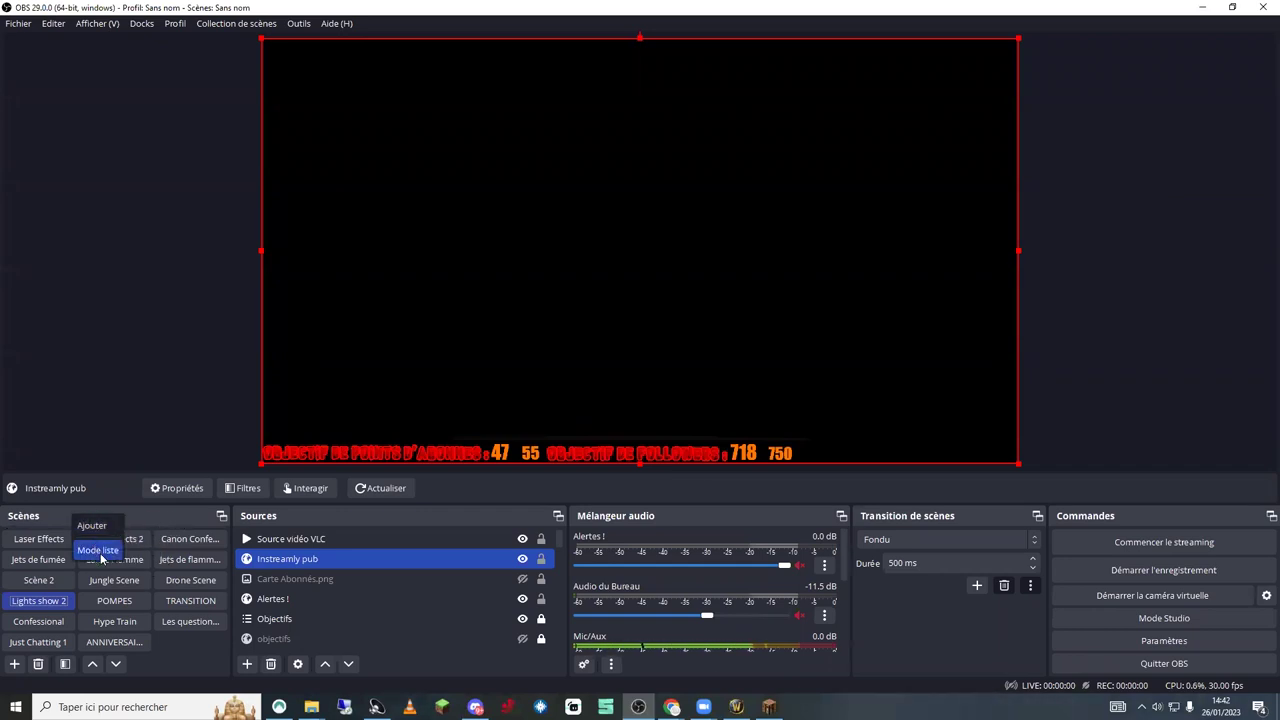
{"action": "left_click", "coordinate": [98, 551]}
{"action": "scroll", "coordinate": [40, 610], "scroll_direction": "down", "scroll_amount": 5}
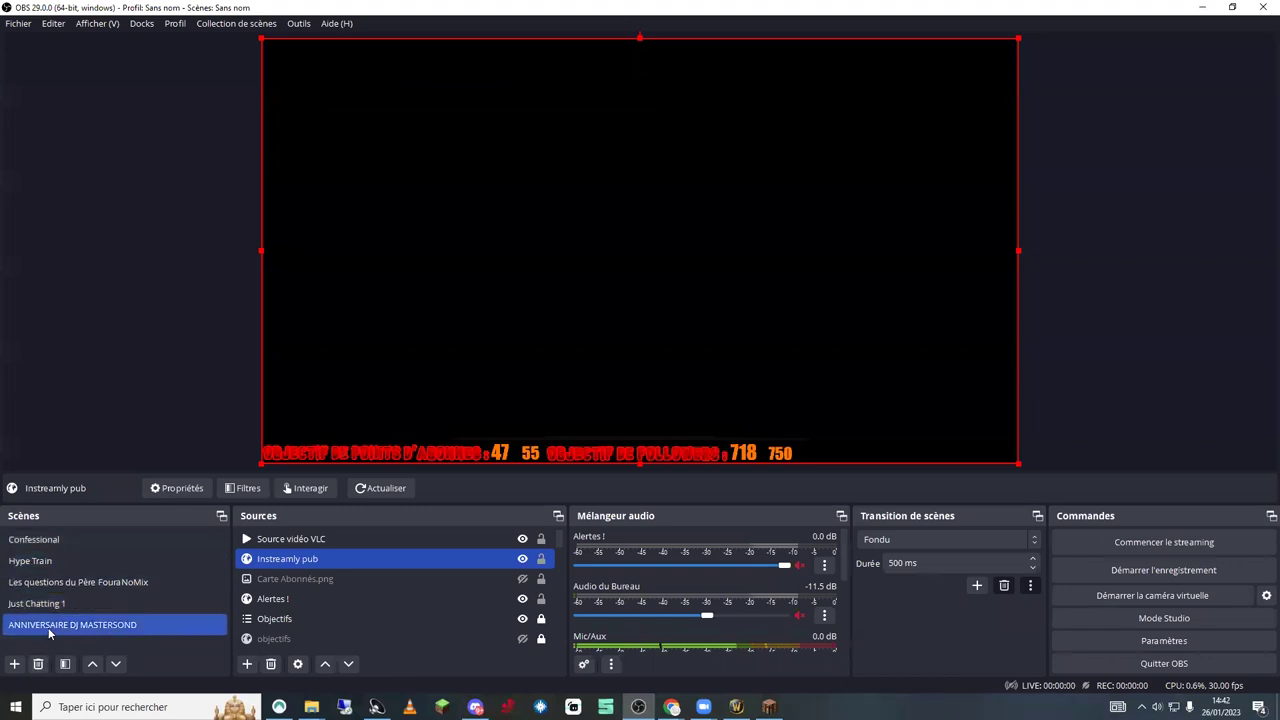
{"action": "right_click", "coordinate": [66, 518]}
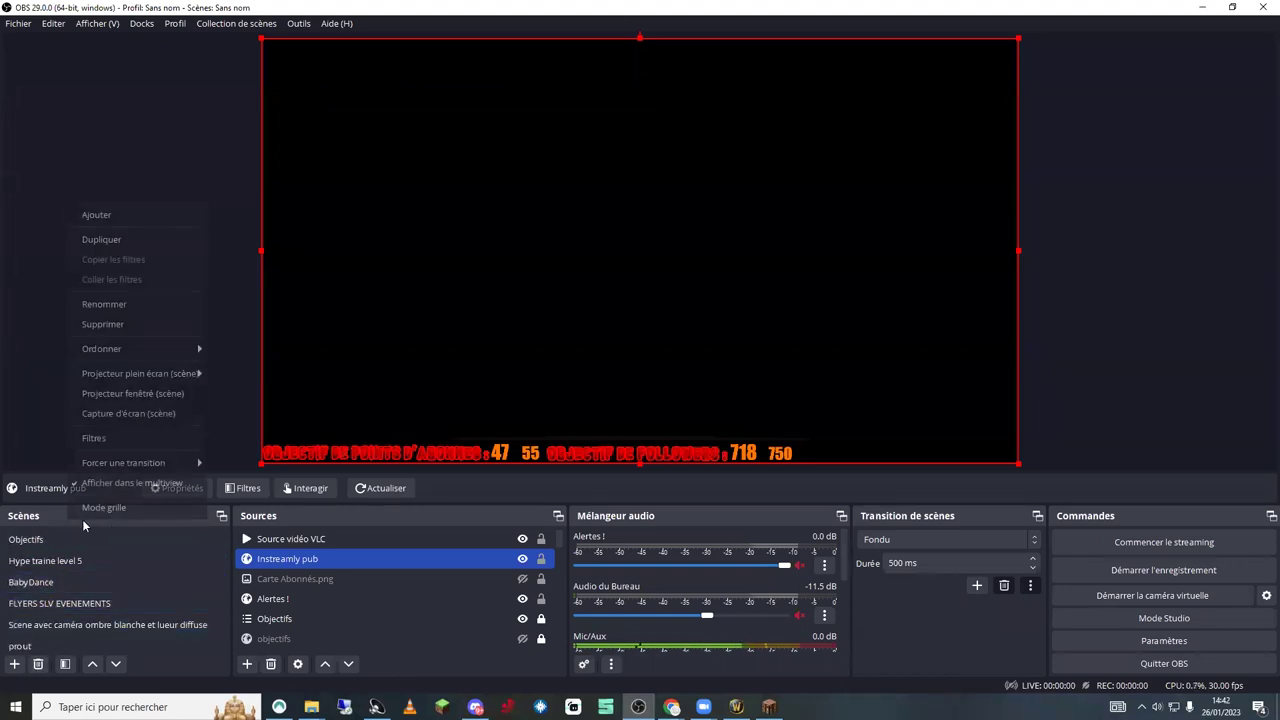
{"action": "left_click", "coordinate": [125, 507]}
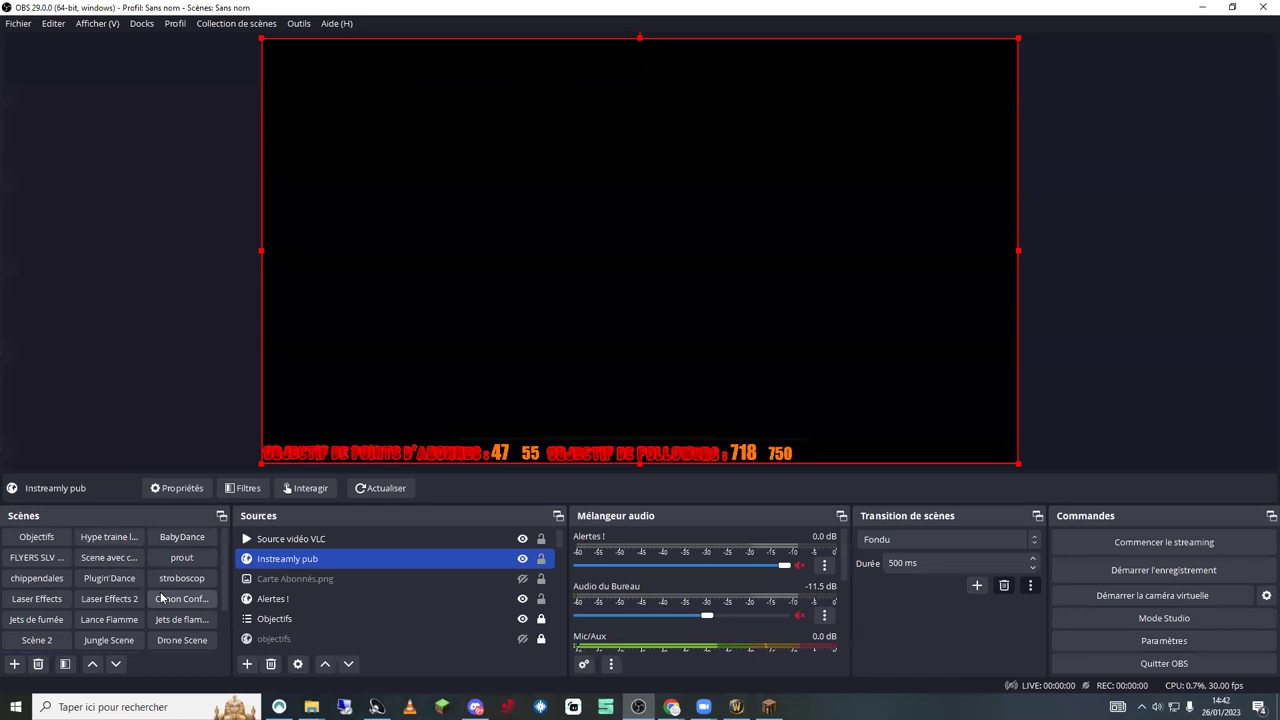
Add a new scene named "Scène" followed by the person's first name.
{"action": "scroll", "coordinate": [150, 630], "scroll_direction": "down", "scroll_amount": 3}
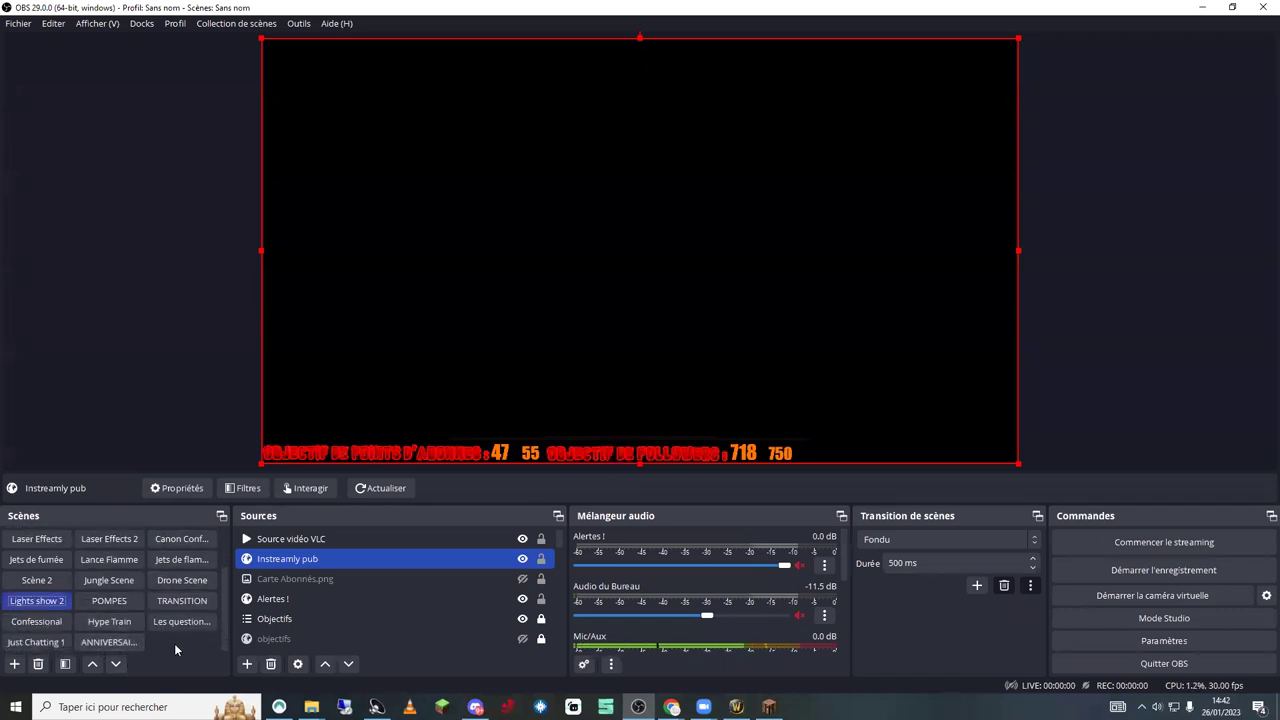
{"action": "left_click", "coordinate": [14, 665]}
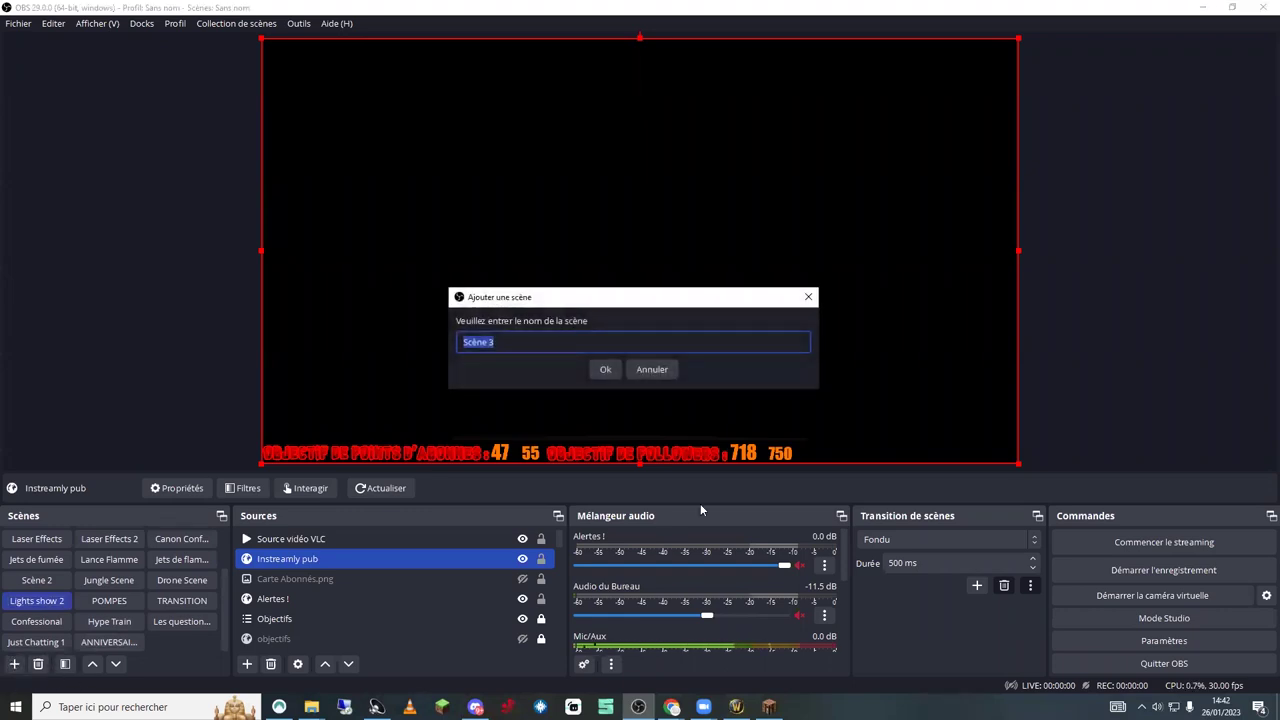
{"action": "left_click", "coordinate": [537, 343]}
{"action": "key", "text": "BackSpace"}
{"action": "type", "text": "Sandy"}
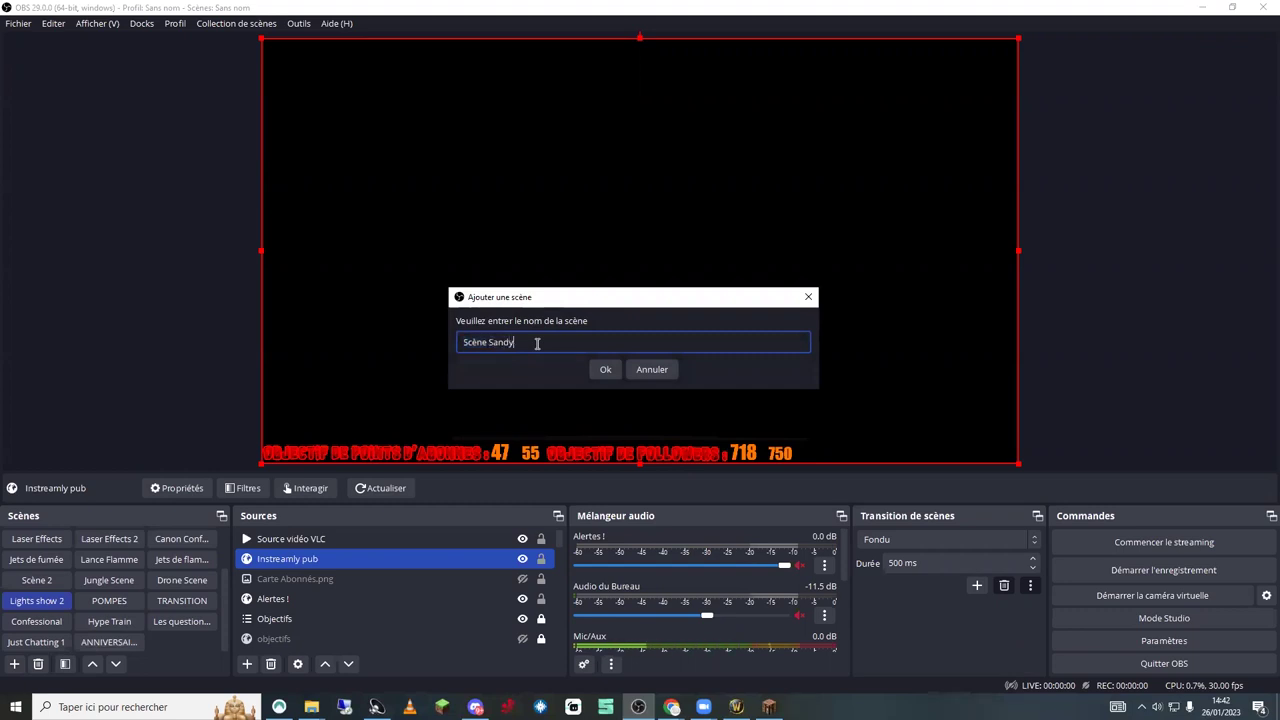
{"action": "left_click", "coordinate": [605, 370]}
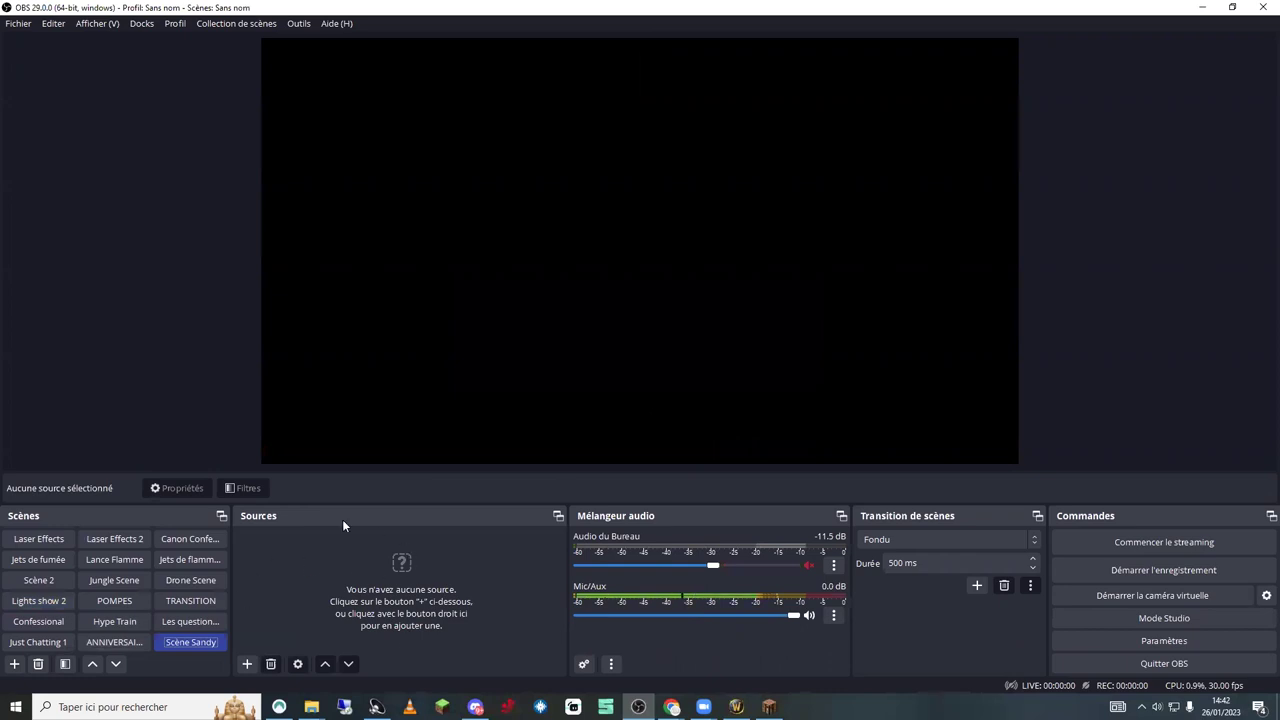
View the sources of the Lights show 2 scene and return to the newly added scene.
{"action": "left_click", "coordinate": [33, 600]}
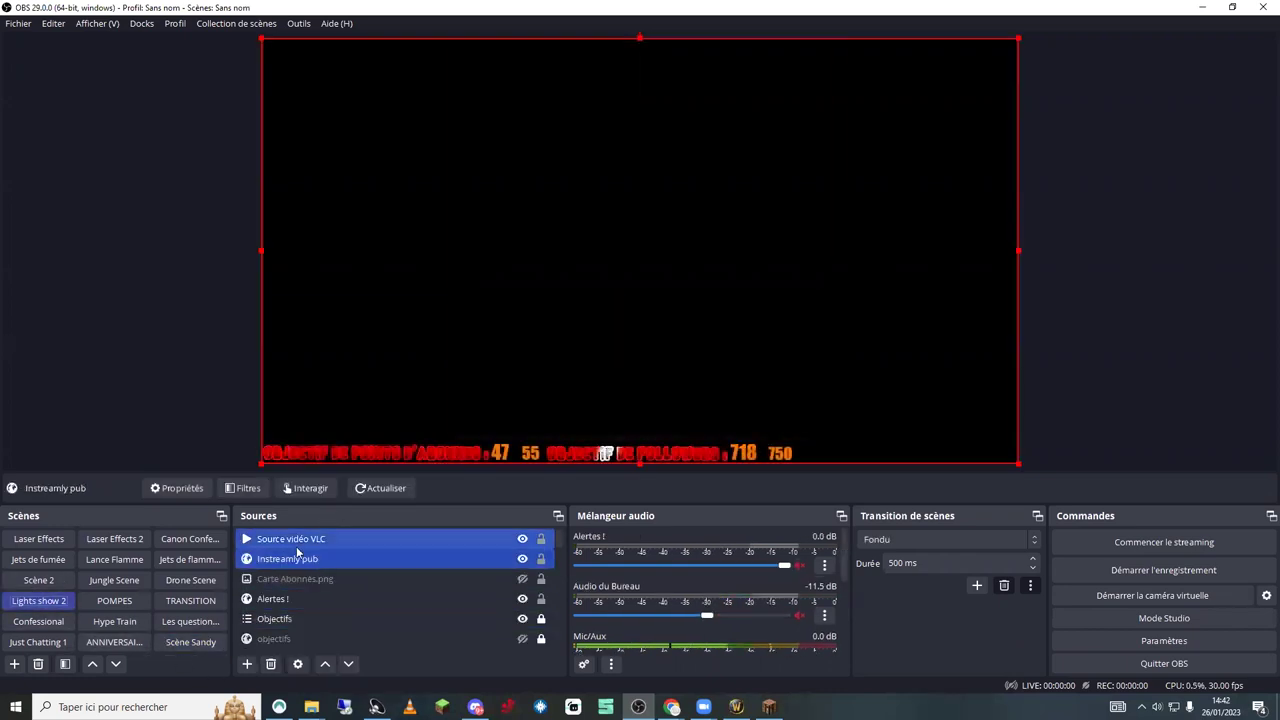
{"action": "left_click", "coordinate": [180, 642]}
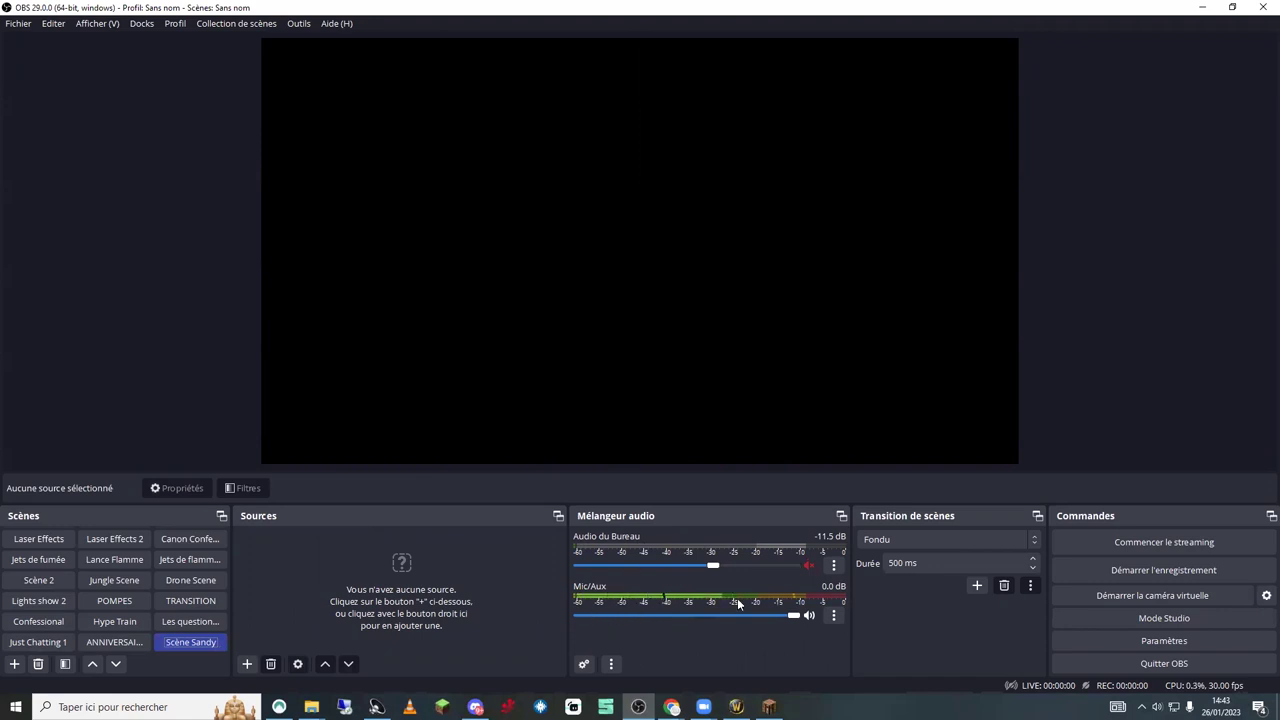
Select Entrée ligne (Realtek High Definition Audio) as the Mic/Aux device and confirm its properties.
{"action": "left_click", "coordinate": [834, 615]}
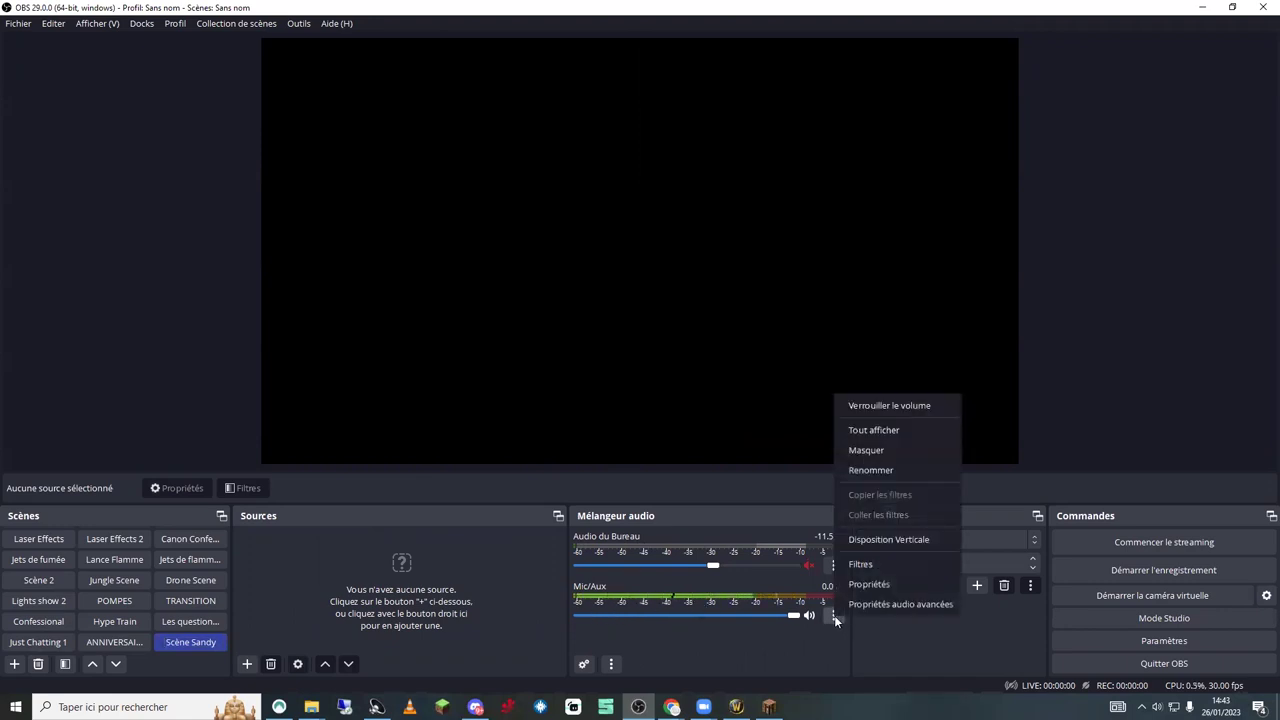
{"action": "left_click", "coordinate": [893, 583]}
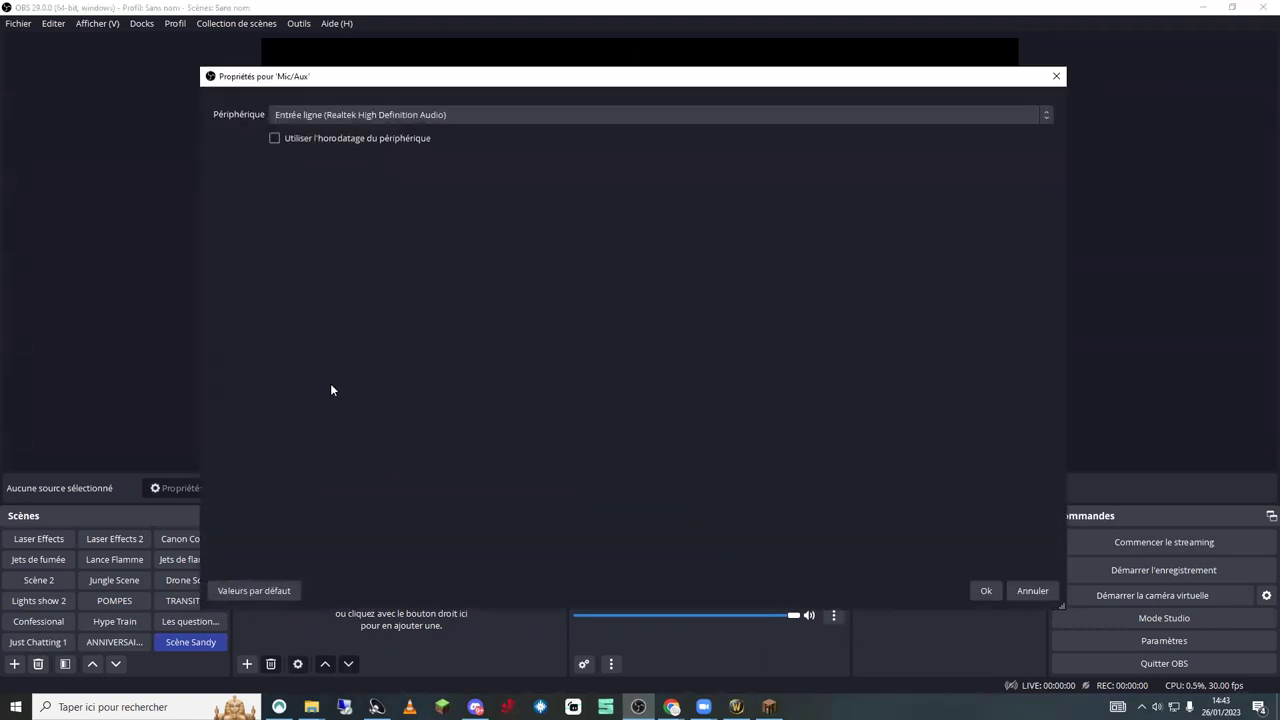
{"action": "left_click", "coordinate": [462, 115]}
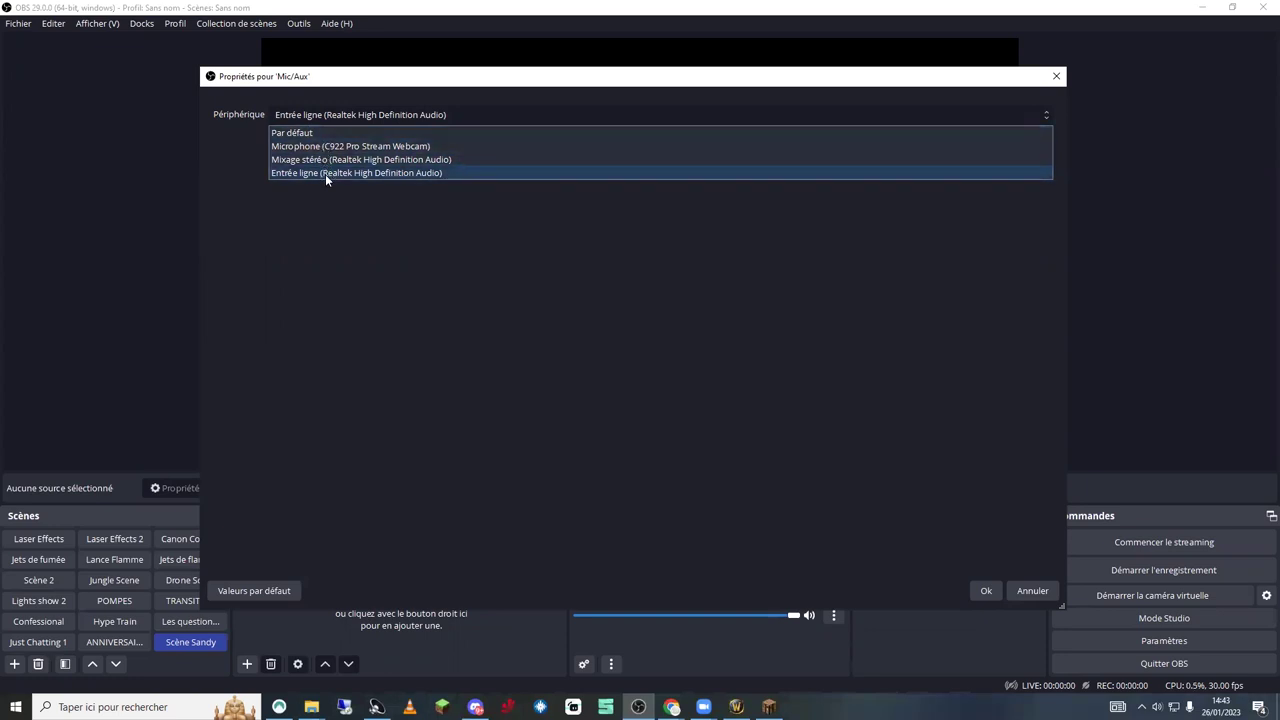
{"action": "left_click", "coordinate": [346, 172]}
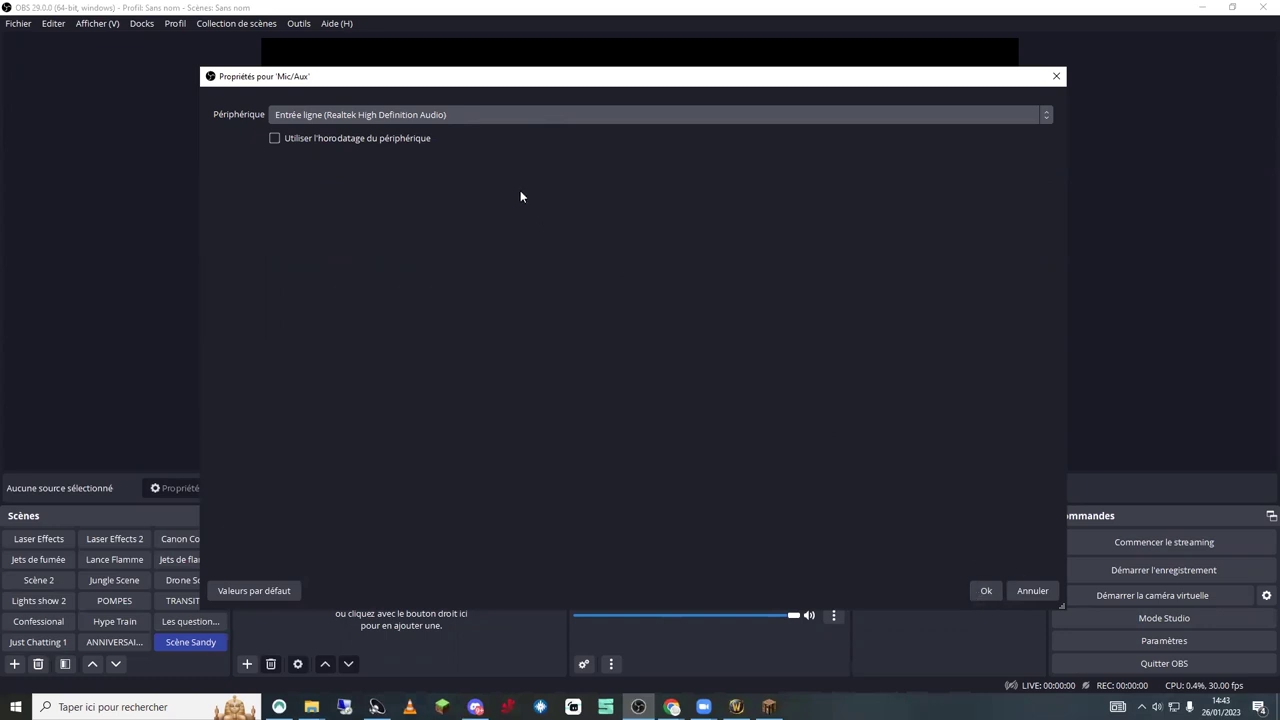
{"action": "left_click", "coordinate": [478, 114]}
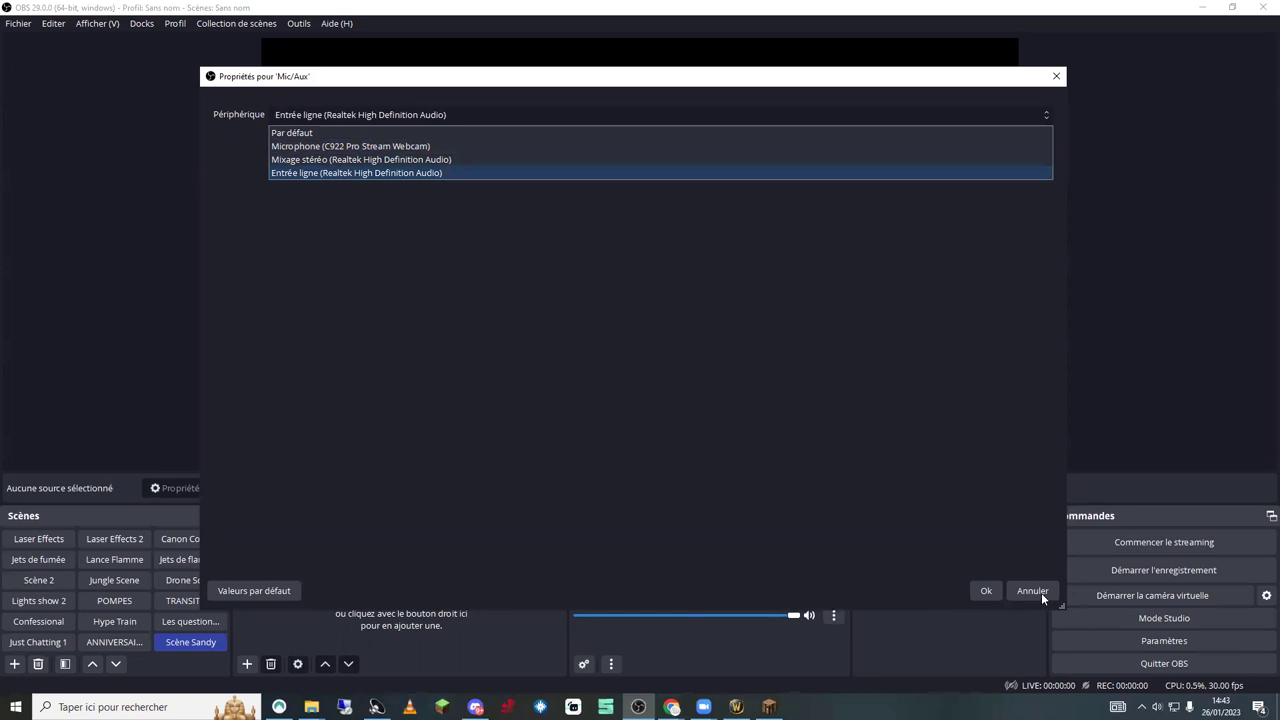
{"action": "left_click", "coordinate": [438, 366]}
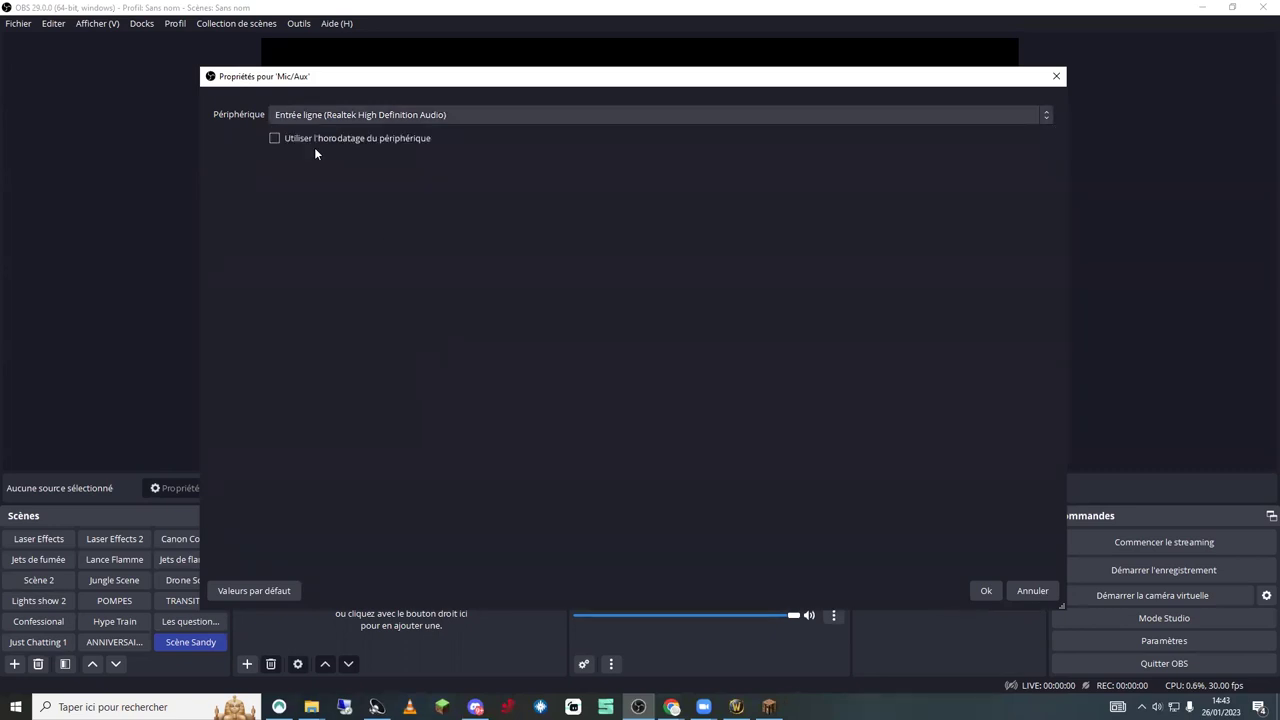
{"action": "left_click", "coordinate": [986, 590]}
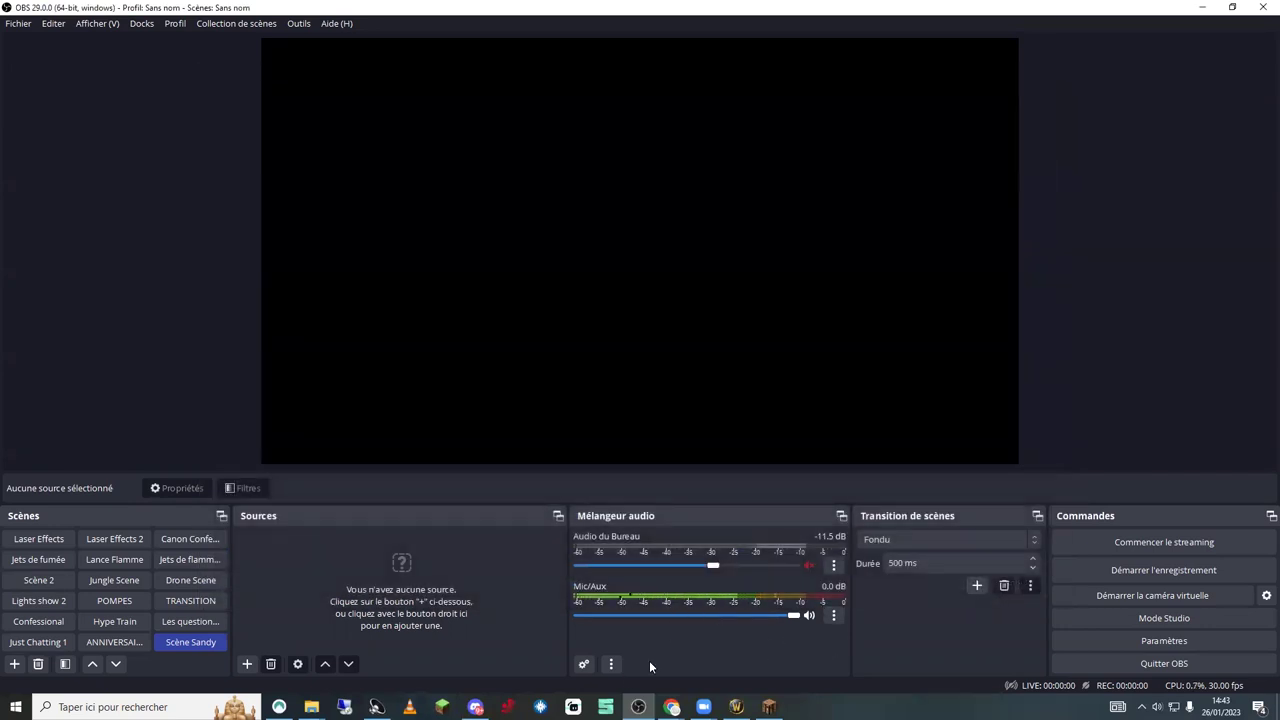
Review the available devices for Audio du Bureau and keep Par défaut.
{"action": "left_click", "coordinate": [833, 565]}
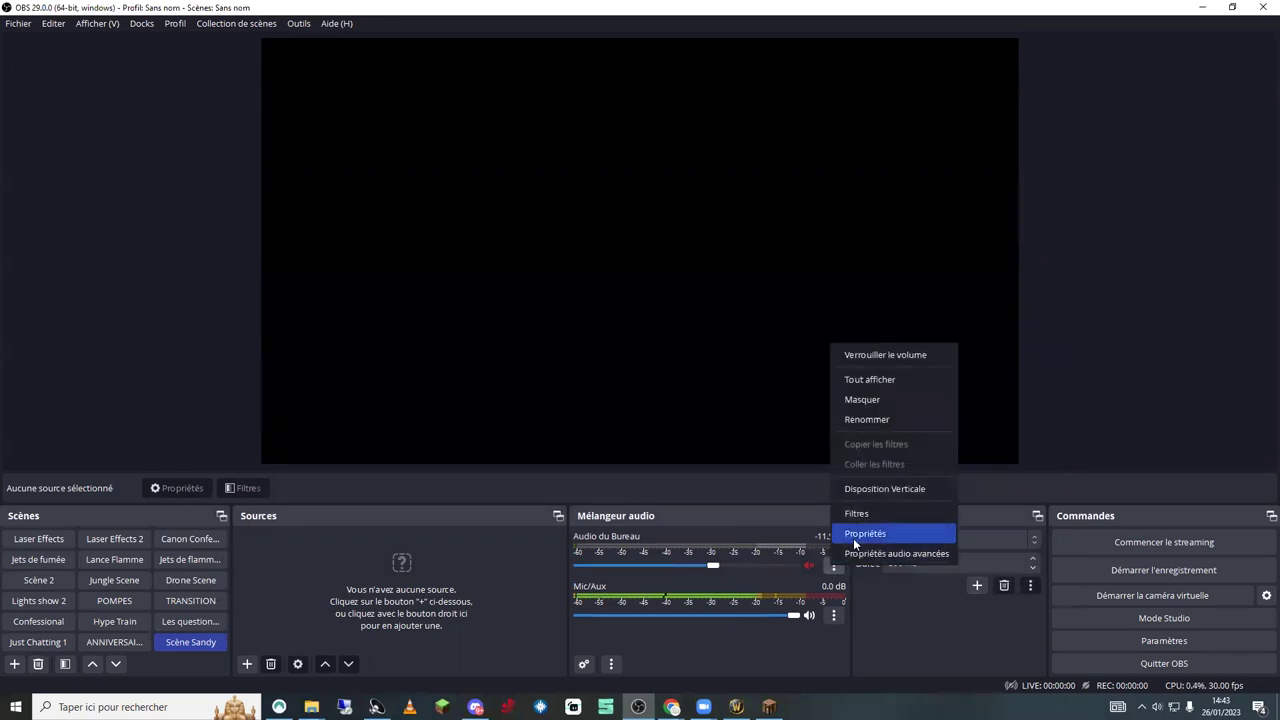
{"action": "left_click", "coordinate": [860, 531]}
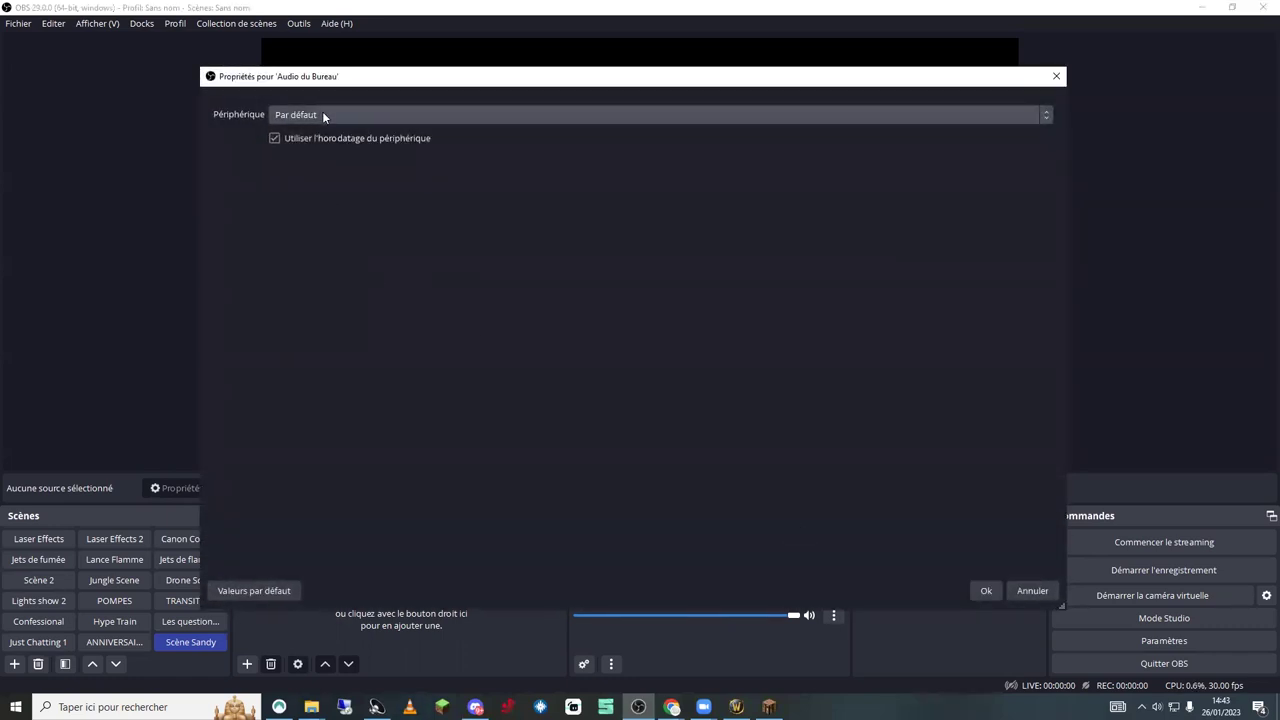
{"action": "left_click", "coordinate": [424, 116]}
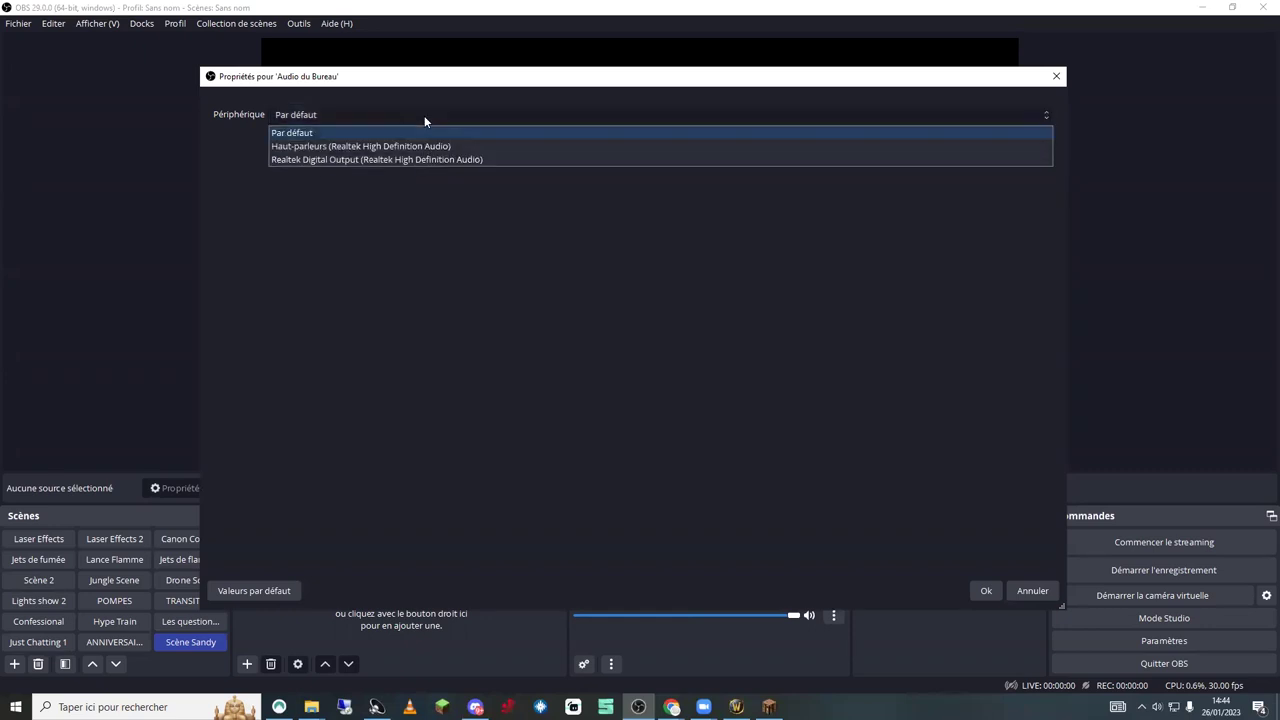
{"action": "left_click", "coordinate": [617, 365]}
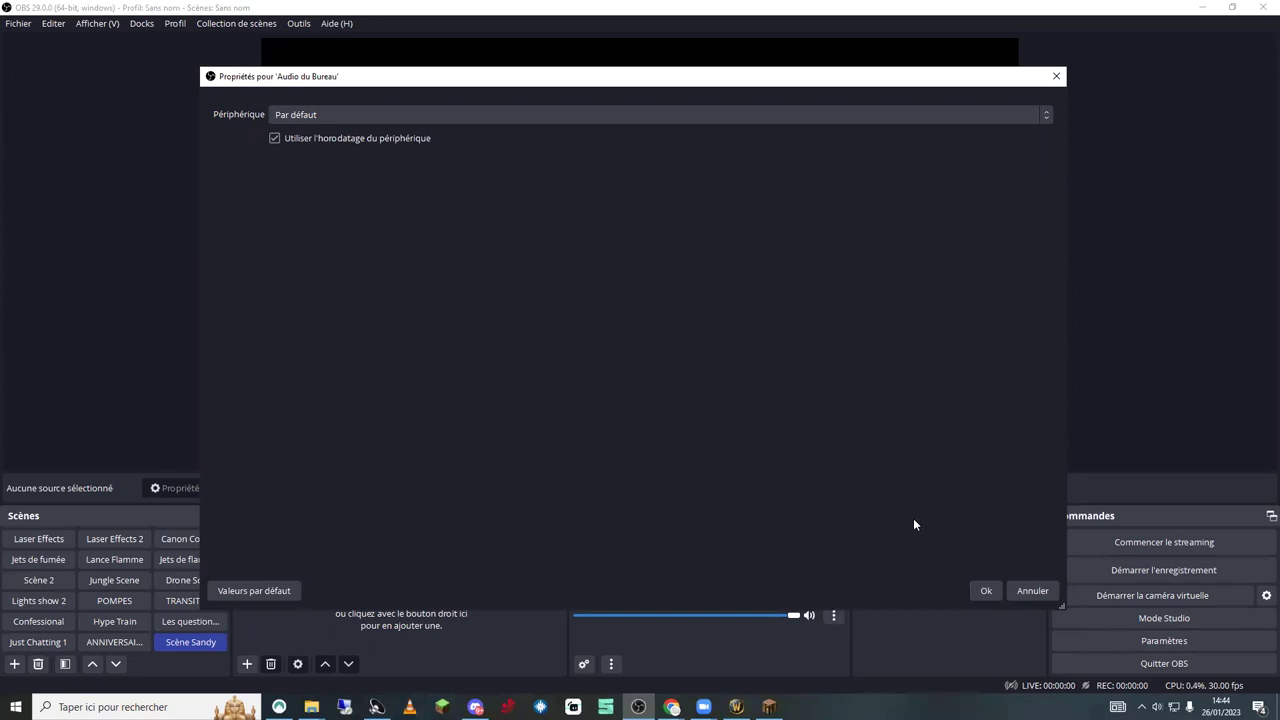
{"action": "left_click", "coordinate": [986, 590]}
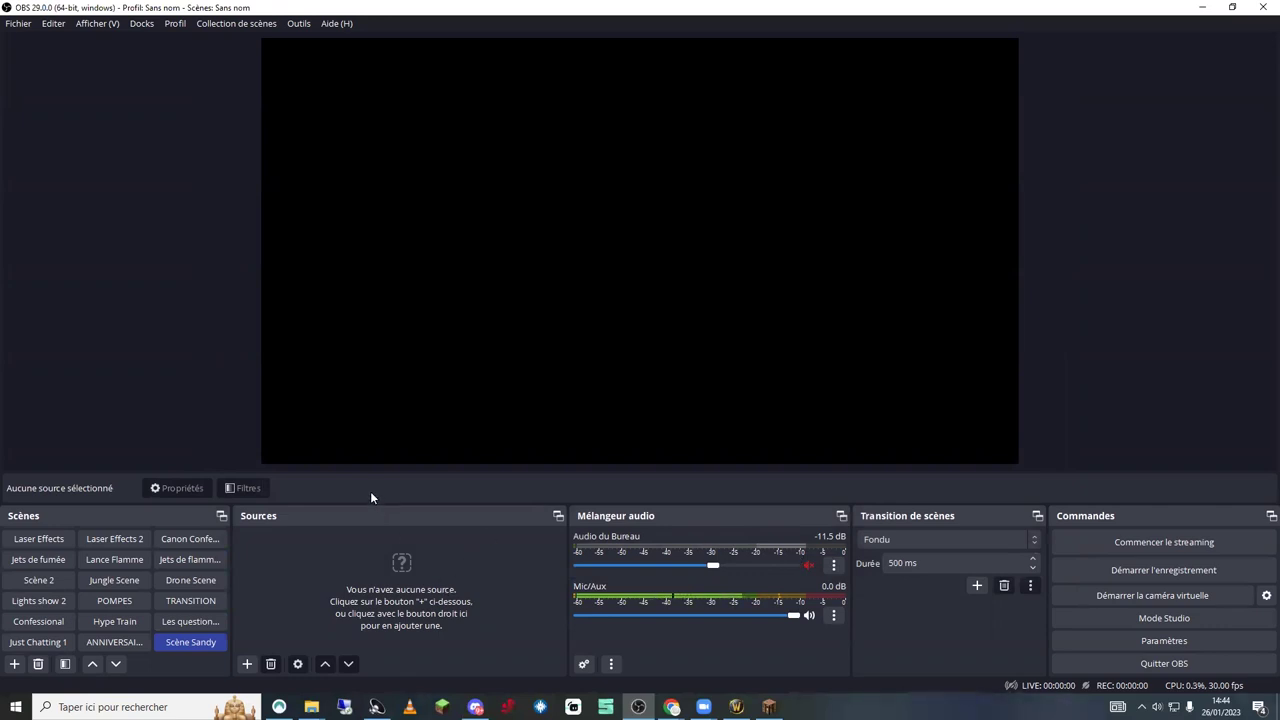
Add a Capture de Jeu source named "WoW" to the new scene.
{"action": "left_click", "coordinate": [247, 664]}
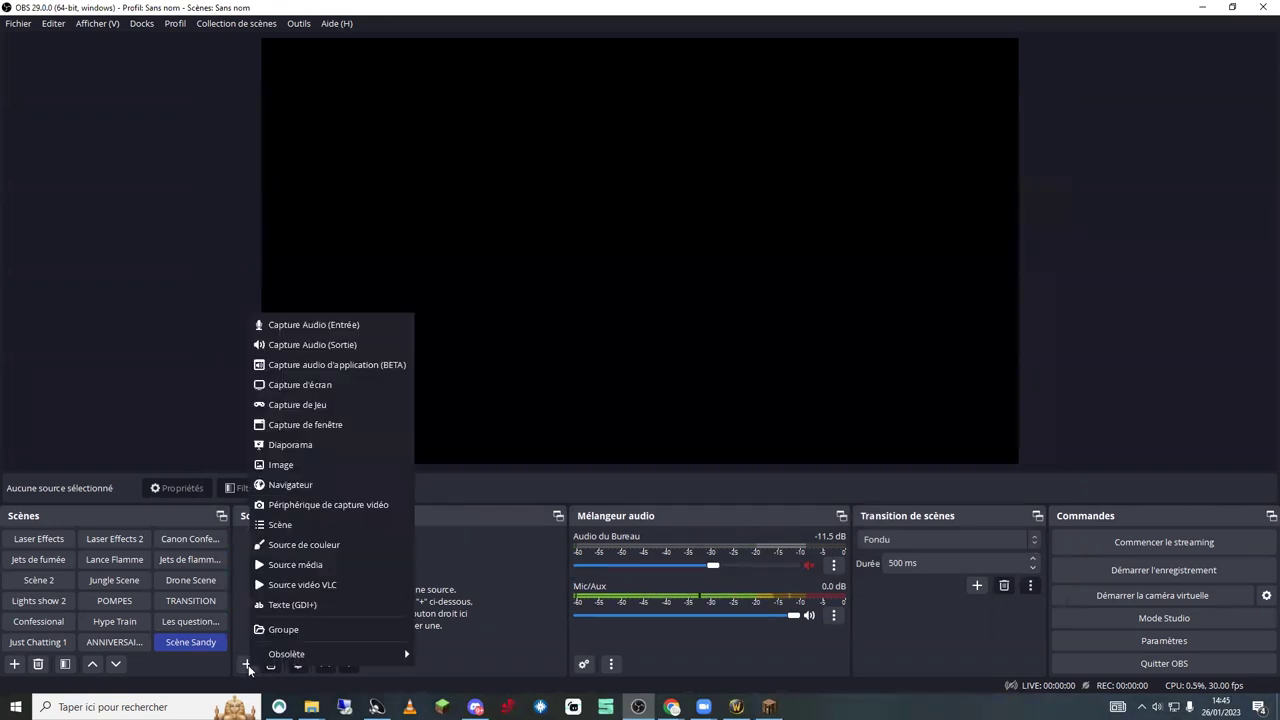
{"action": "left_click", "coordinate": [317, 404]}
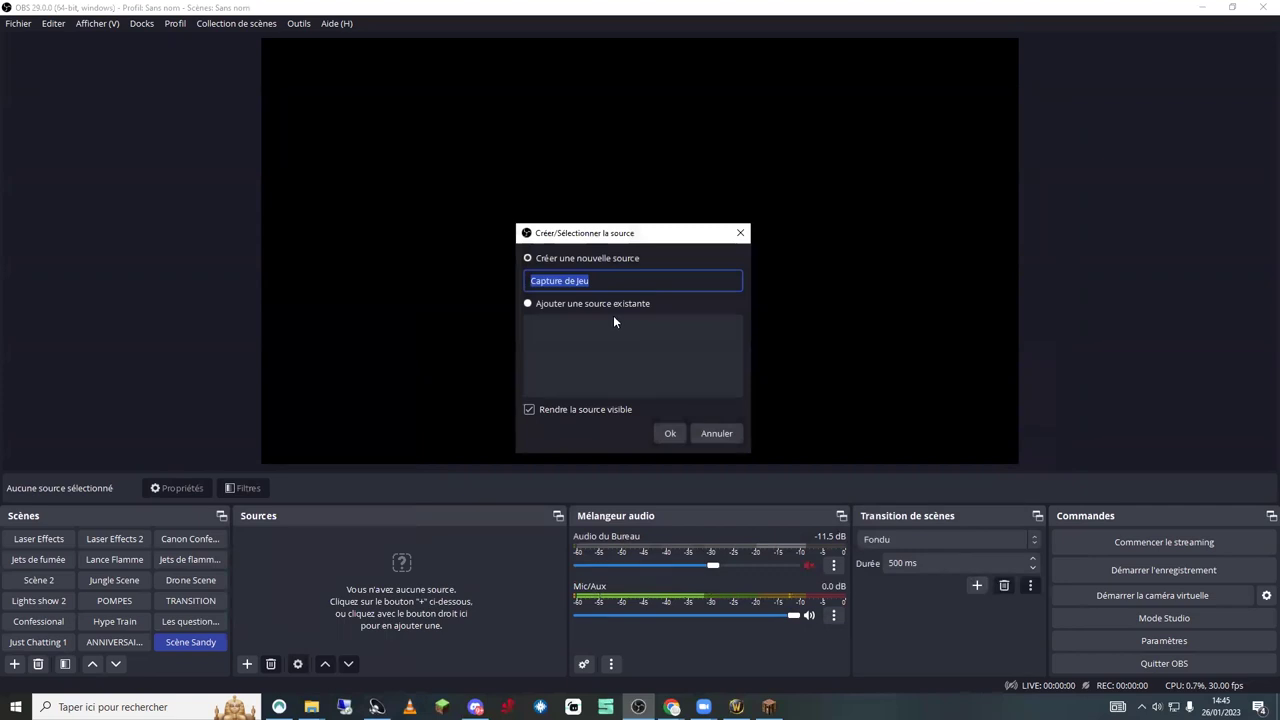
{"action": "type", "text": "Wow"}
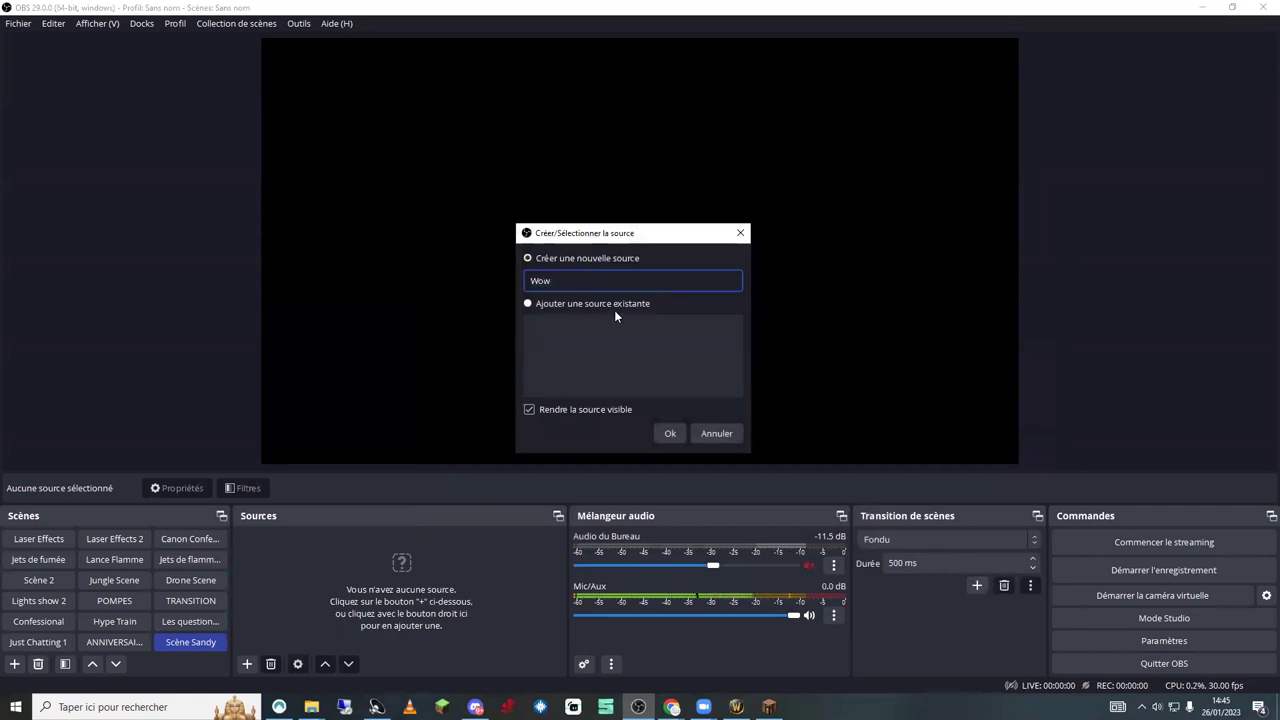
{"action": "key", "text": "BackSpace"}
{"action": "type", "text": "W"}
{"action": "left_click", "coordinate": [677, 433]}
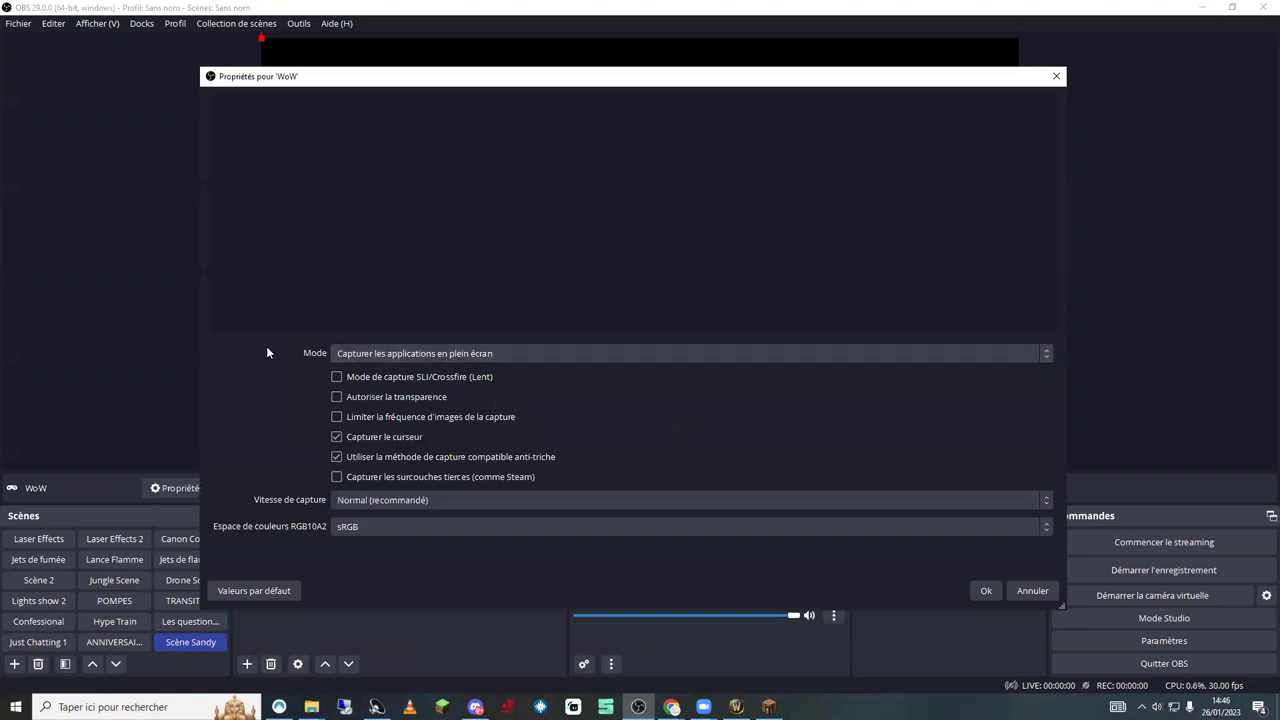
Set the WoW source to Capturer une fenêtre spécifique with the window [Wow.exe]: World of Warcraft, and confirm its properties.
{"action": "left_click", "coordinate": [432, 355]}
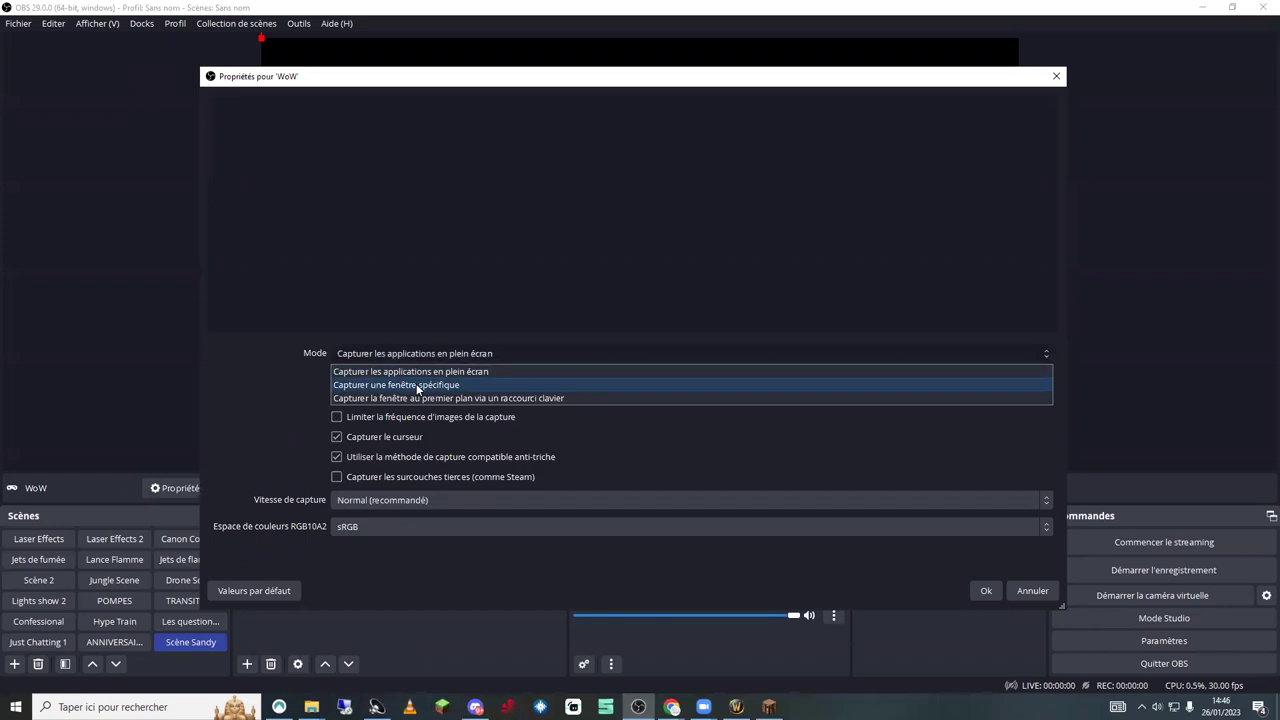
{"action": "left_click", "coordinate": [416, 385]}
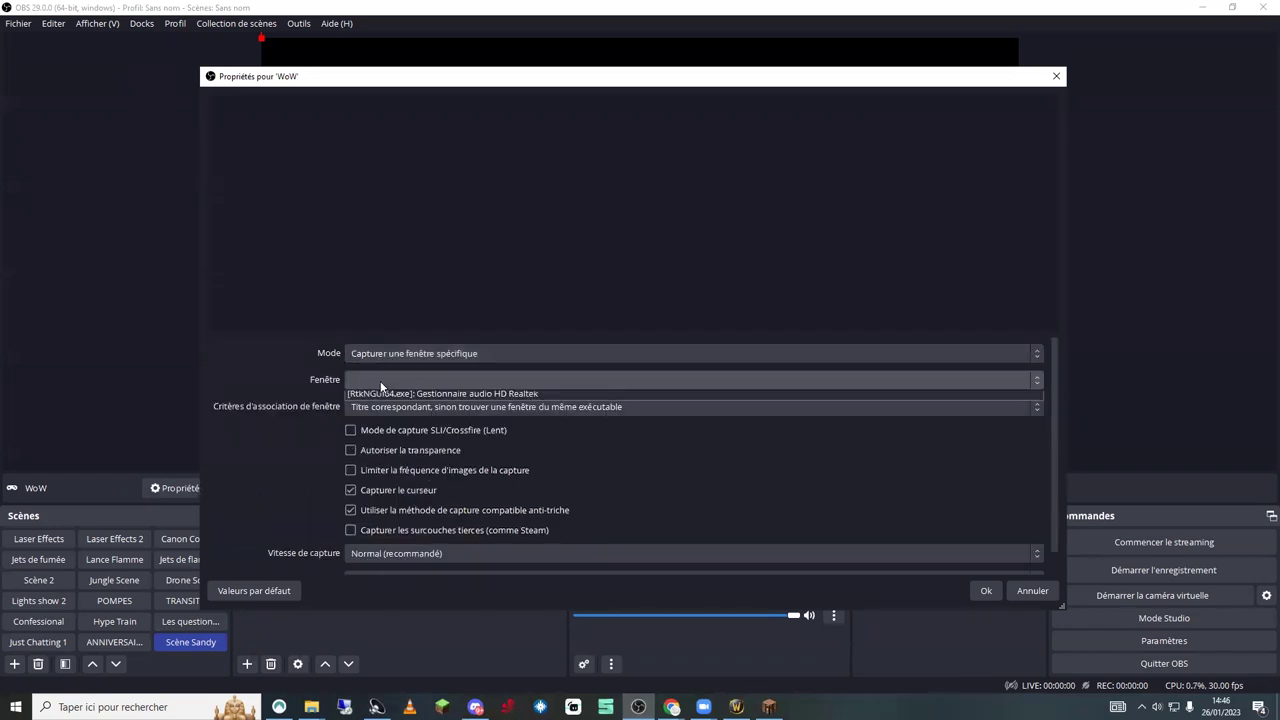
{"action": "left_click", "coordinate": [380, 381]}
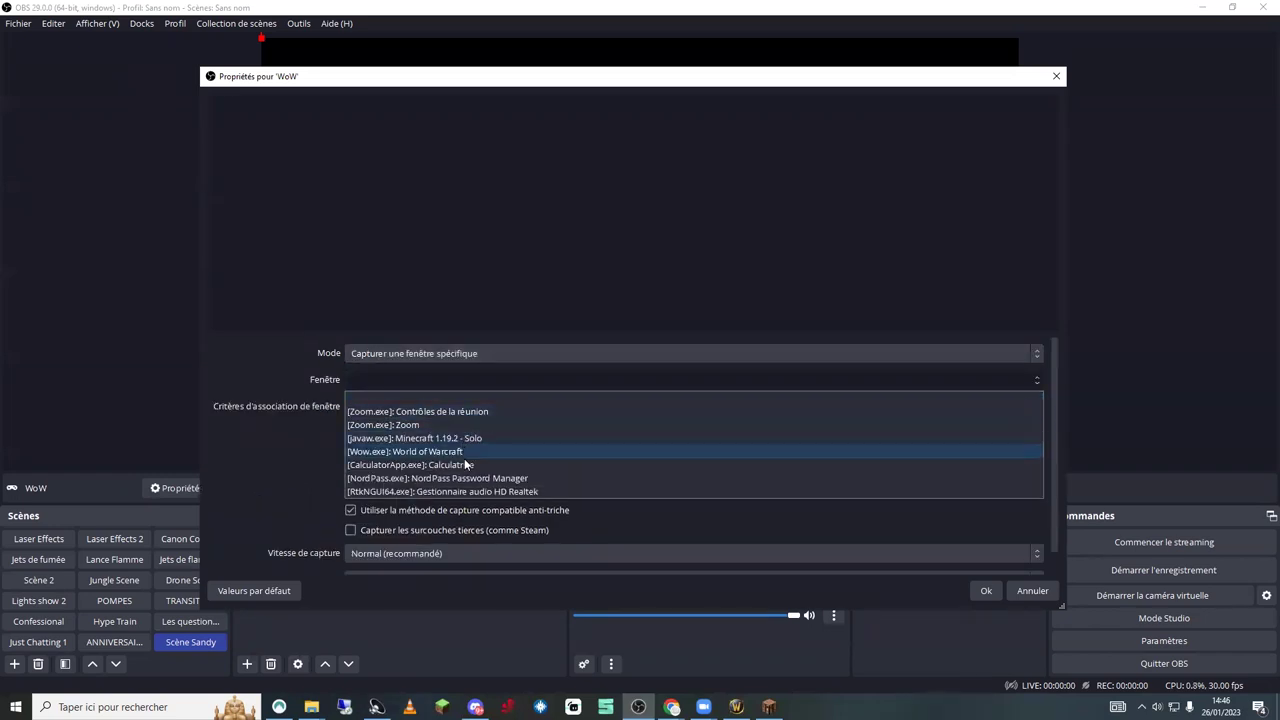
{"action": "left_click", "coordinate": [397, 452]}
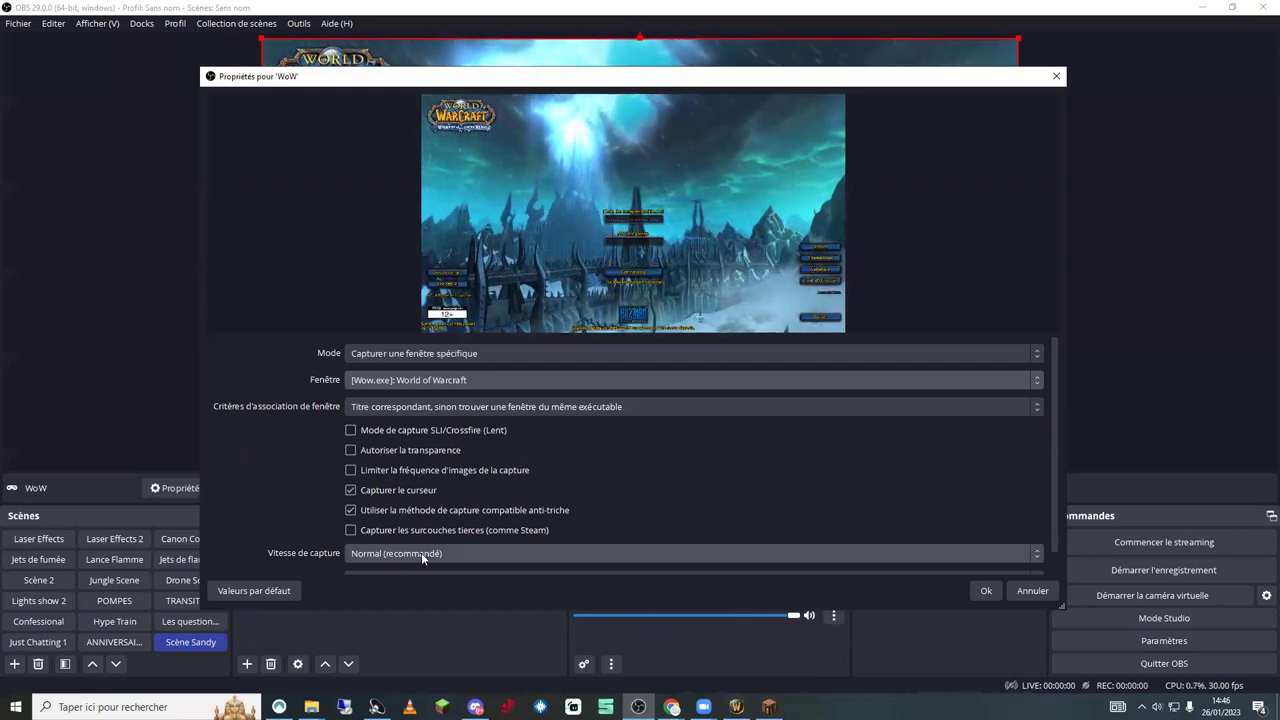
{"action": "scroll", "coordinate": [254, 534], "scroll_direction": "down", "scroll_amount": 1}
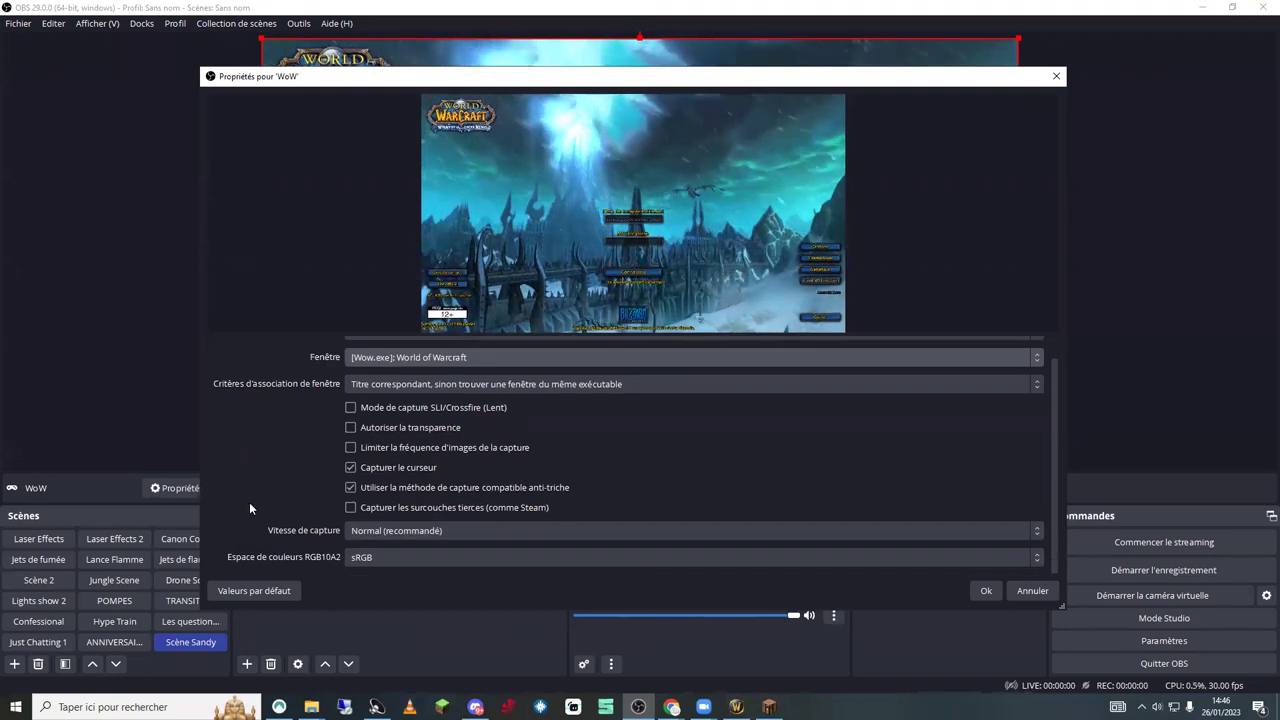
{"action": "left_click", "coordinate": [987, 591]}
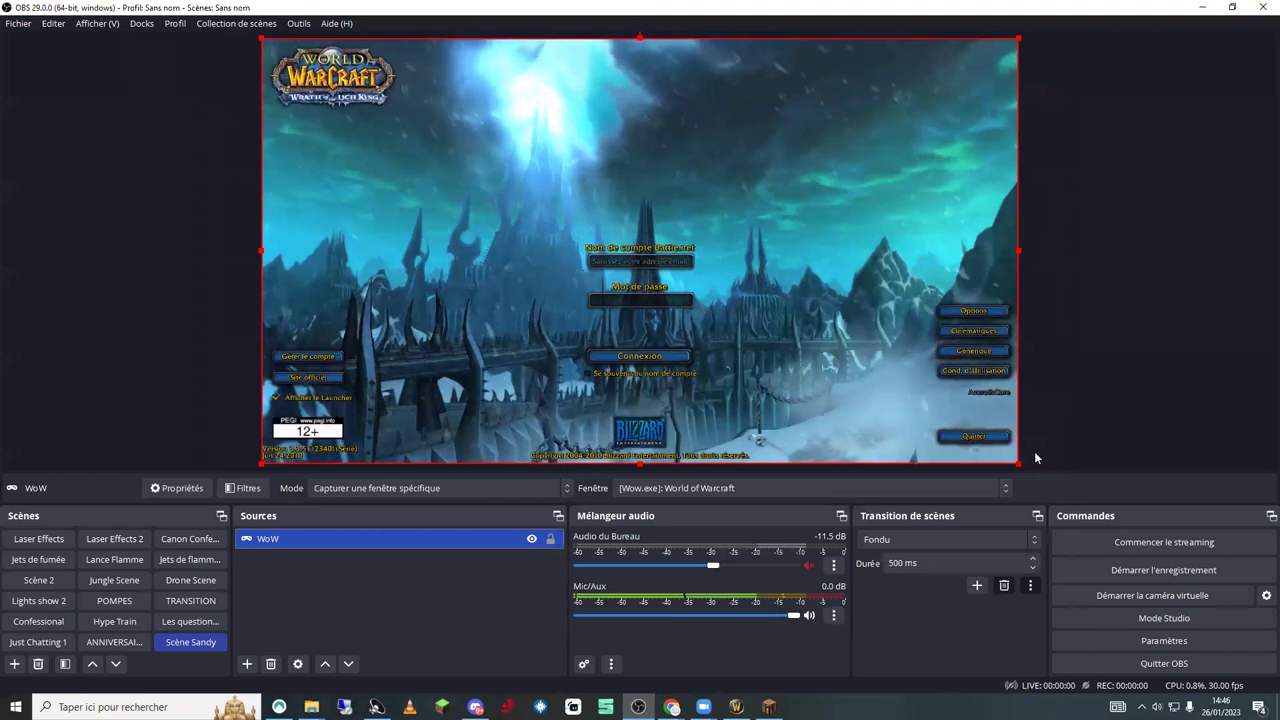
{"action": "mouse_move", "coordinate": [1017, 465]}
{"action": "left_mouse_down"}
{"action": "mouse_move", "coordinate": [829, 372]}
{"action": "mouse_move", "coordinate": [829, 352]}
{"action": "mouse_move", "coordinate": [1017, 465]}
{"action": "left_mouse_up"}
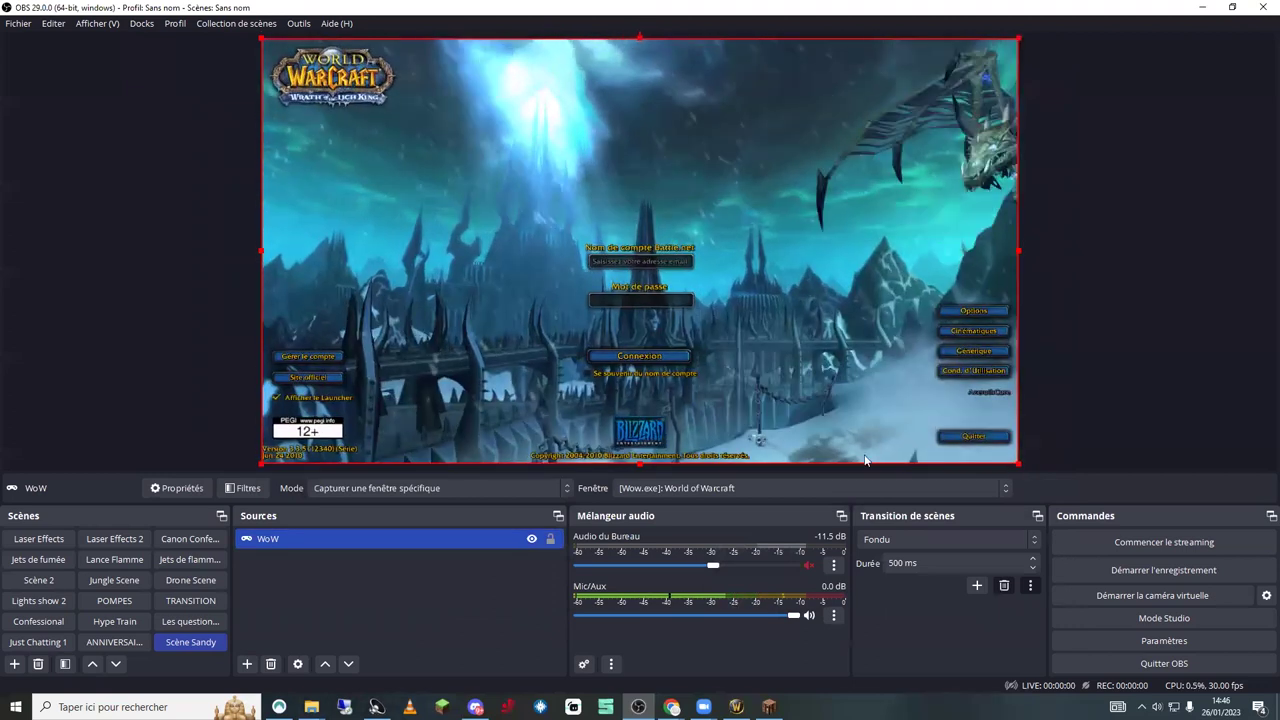
{"action": "left_click", "coordinate": [332, 619]}
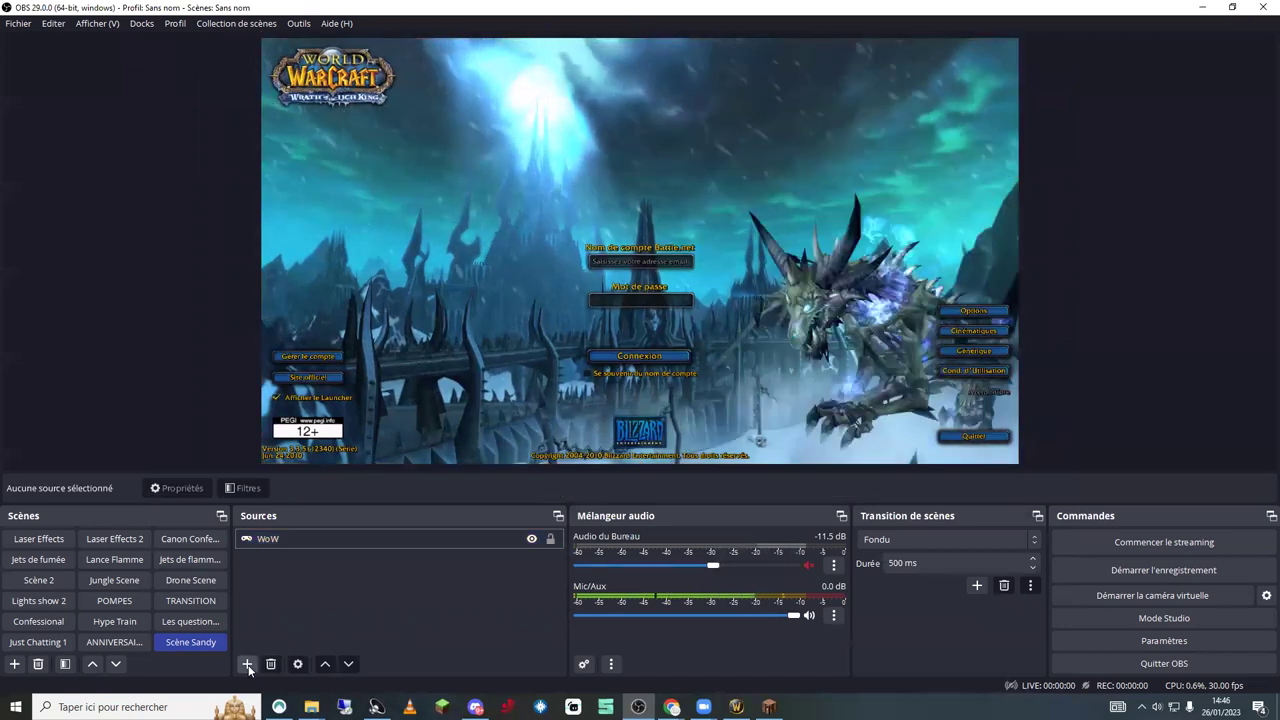
Add a second Capture de Jeu source named "MineCraft" to the scene.
{"action": "left_click", "coordinate": [247, 665]}
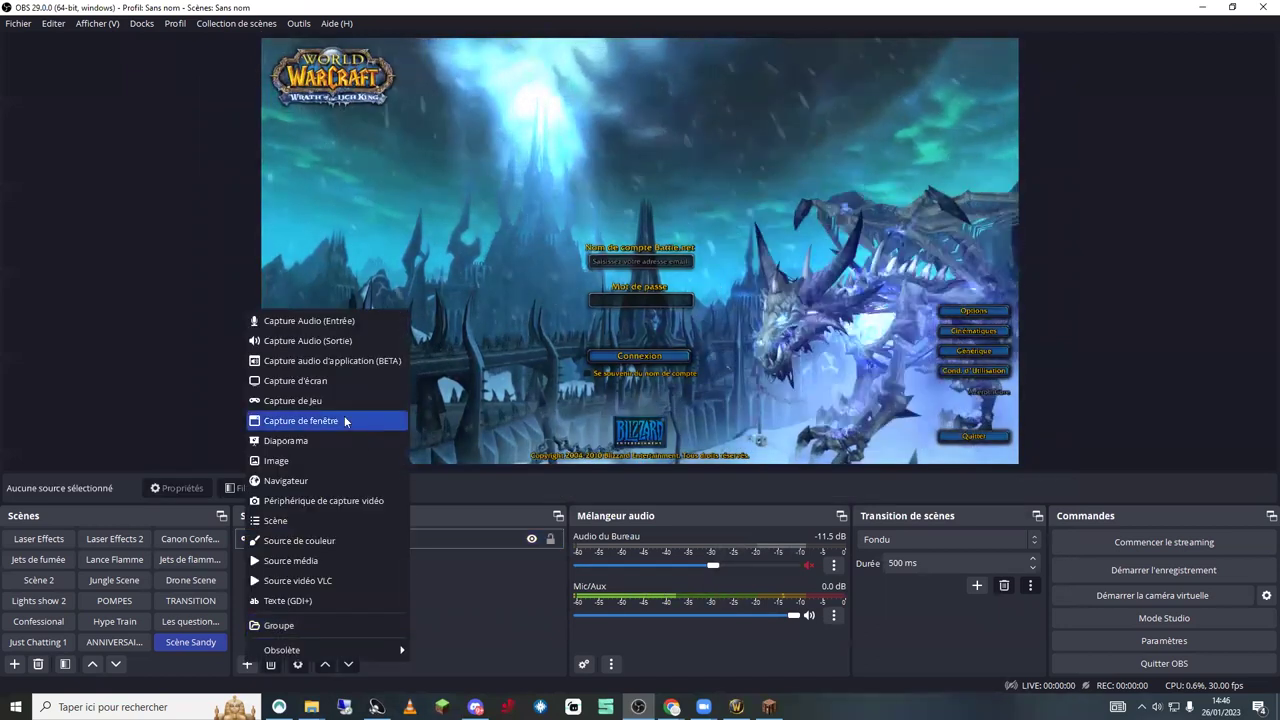
{"action": "left_click", "coordinate": [309, 400]}
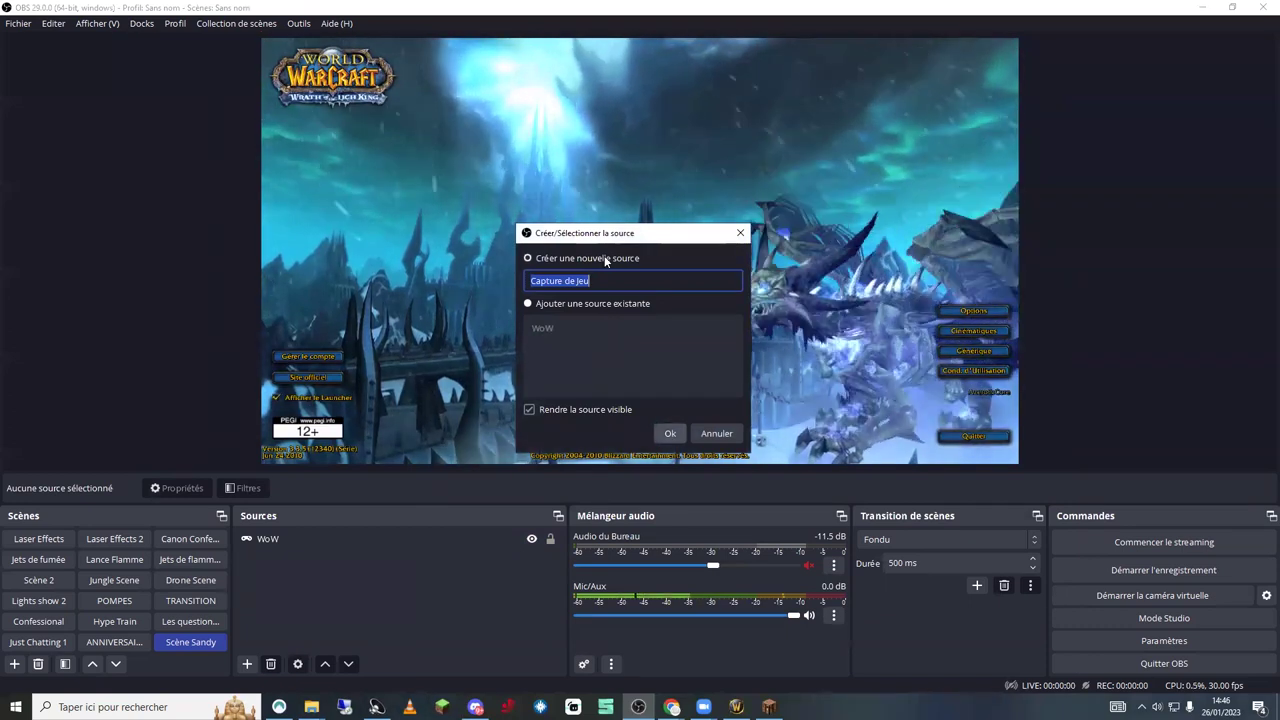
{"action": "type", "text": "Min"}
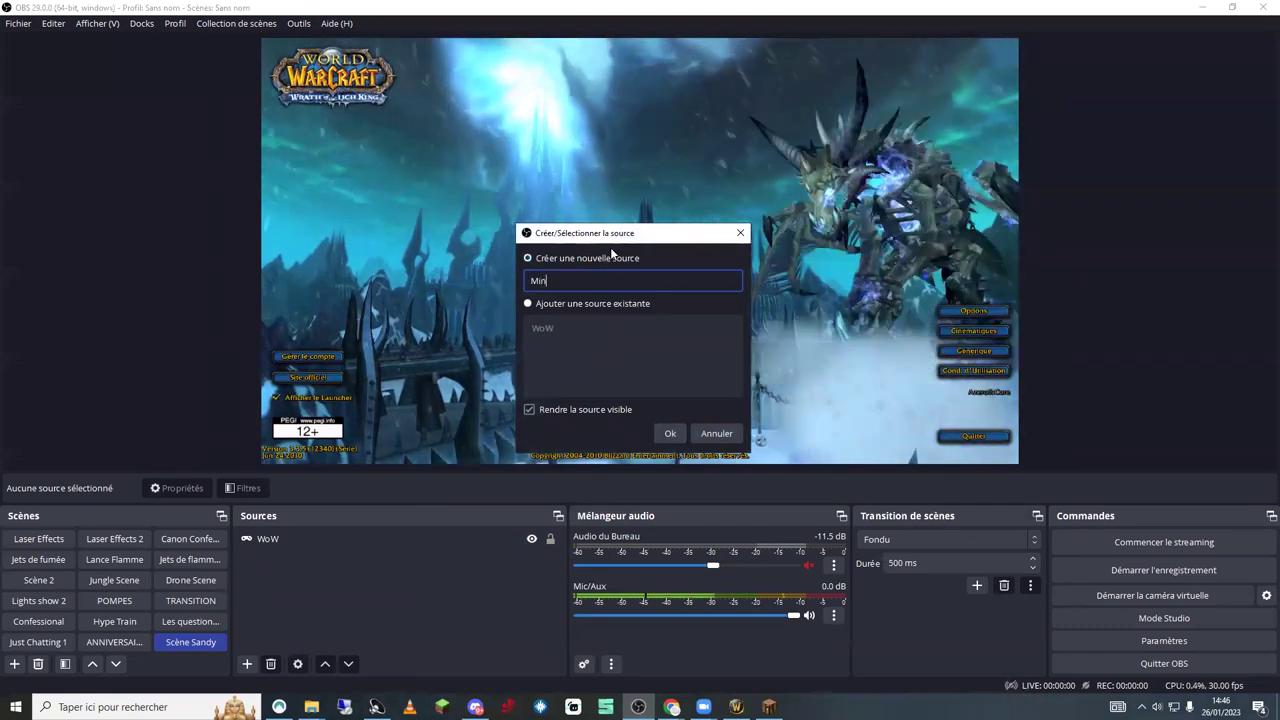
{"action": "type", "text": "eCraft"}
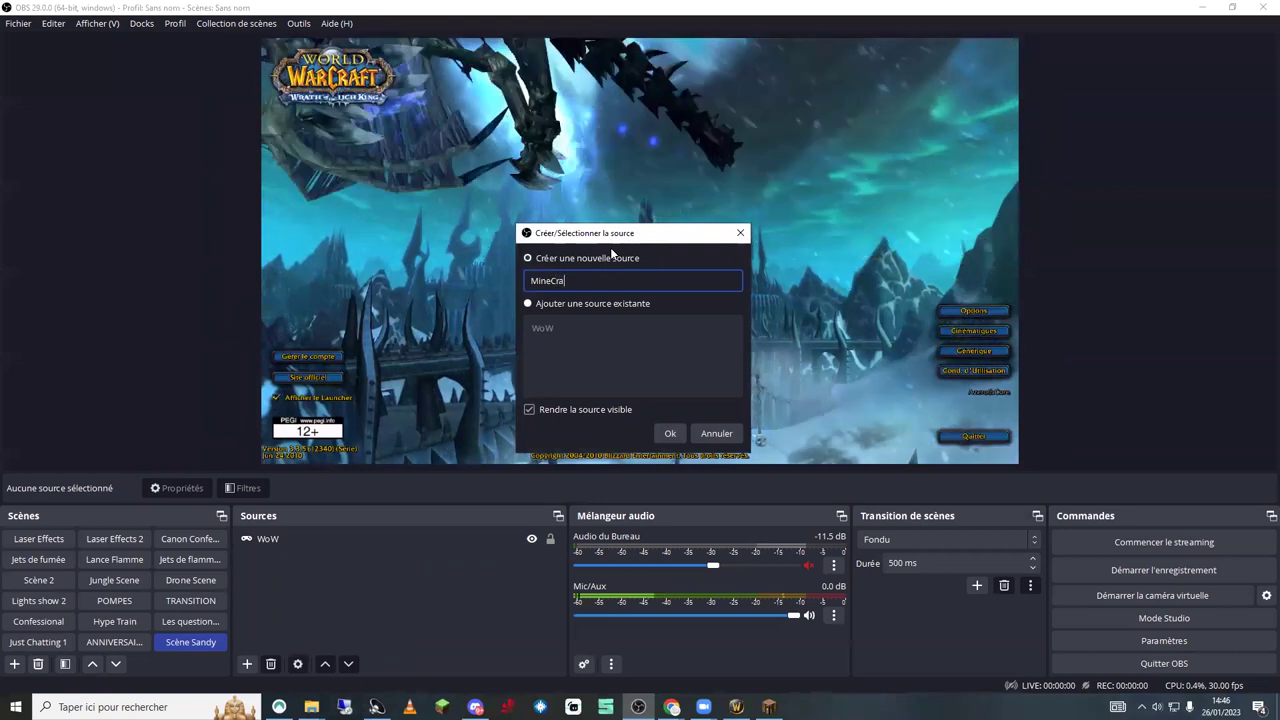
{"action": "left_click", "coordinate": [668, 434]}
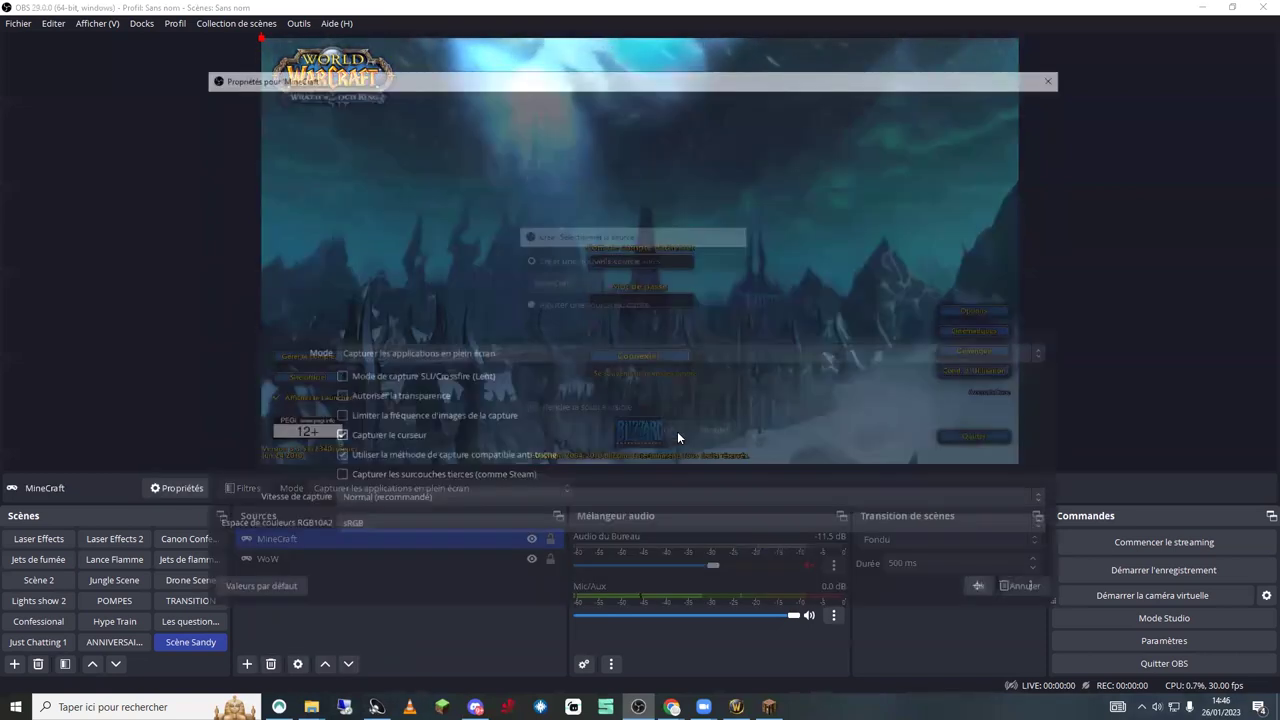
Set the MineCraft source to Capturer une fenêtre spécifique with the window [javaw.exe]: Minecraft 1.19.2 - Solo, and confirm its properties.
{"action": "left_click", "coordinate": [458, 356]}
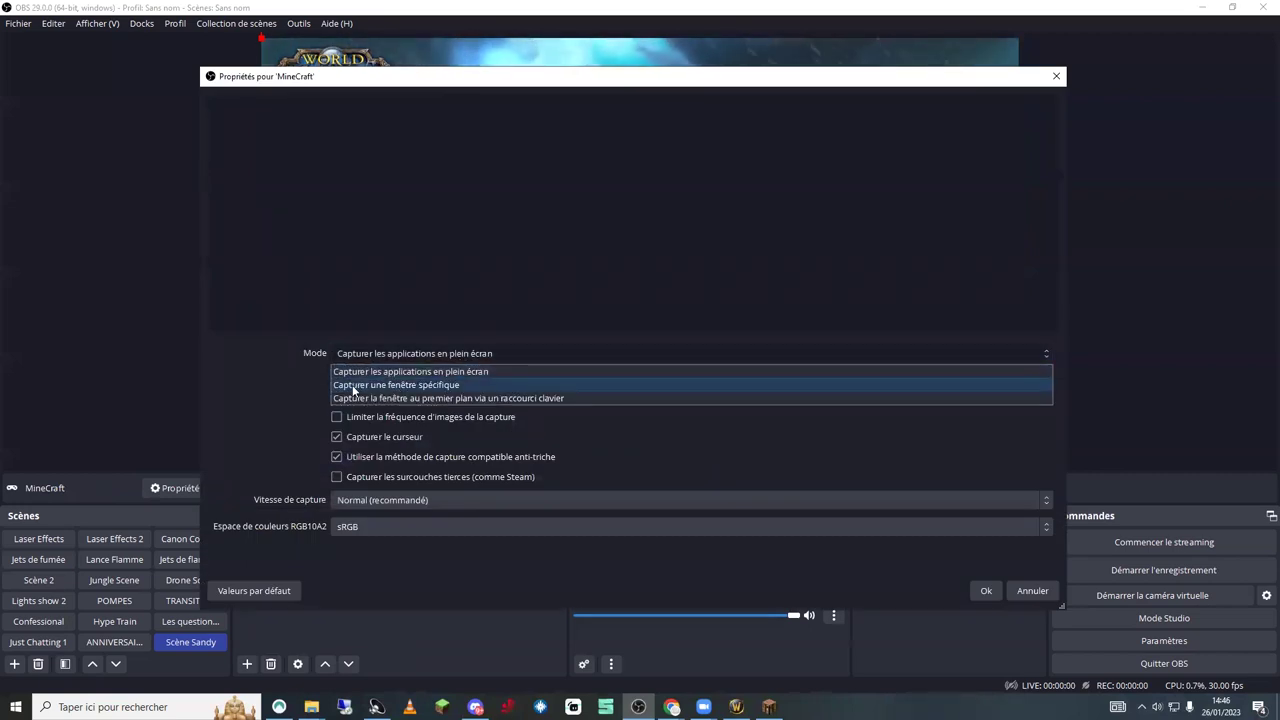
{"action": "left_click", "coordinate": [353, 386]}
{"action": "left_click", "coordinate": [370, 386]}
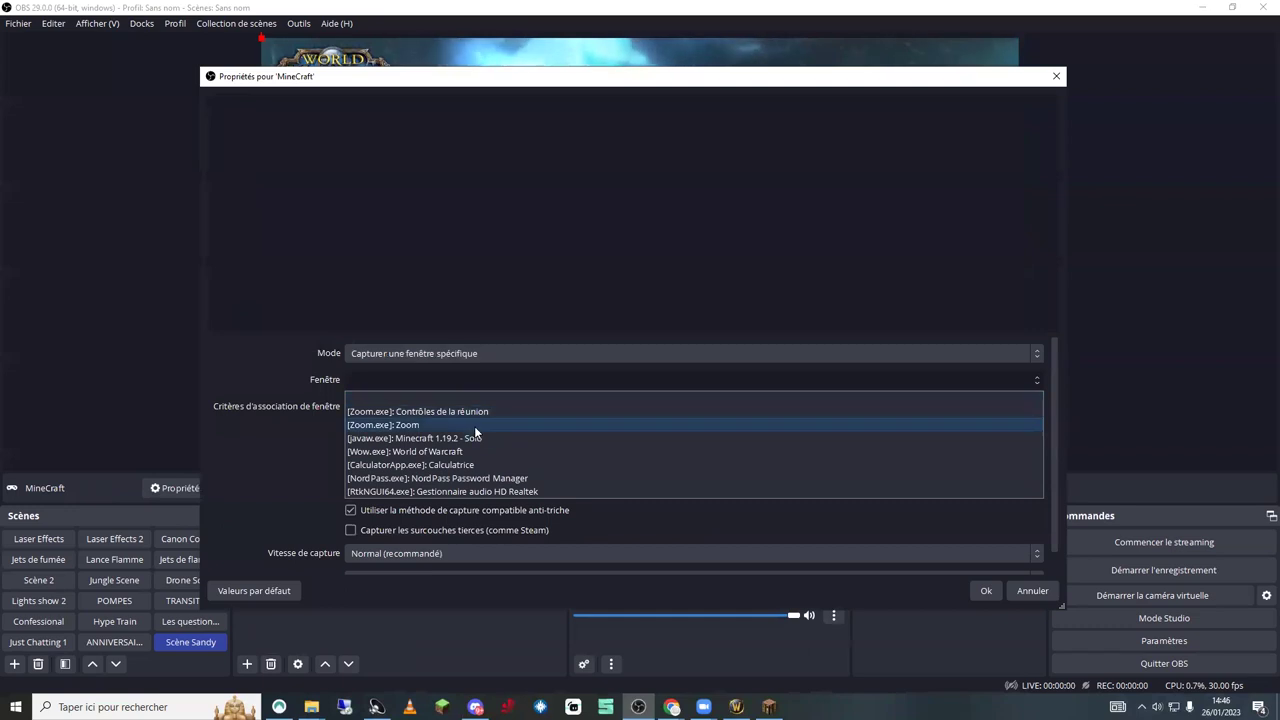
{"action": "left_click", "coordinate": [477, 438]}
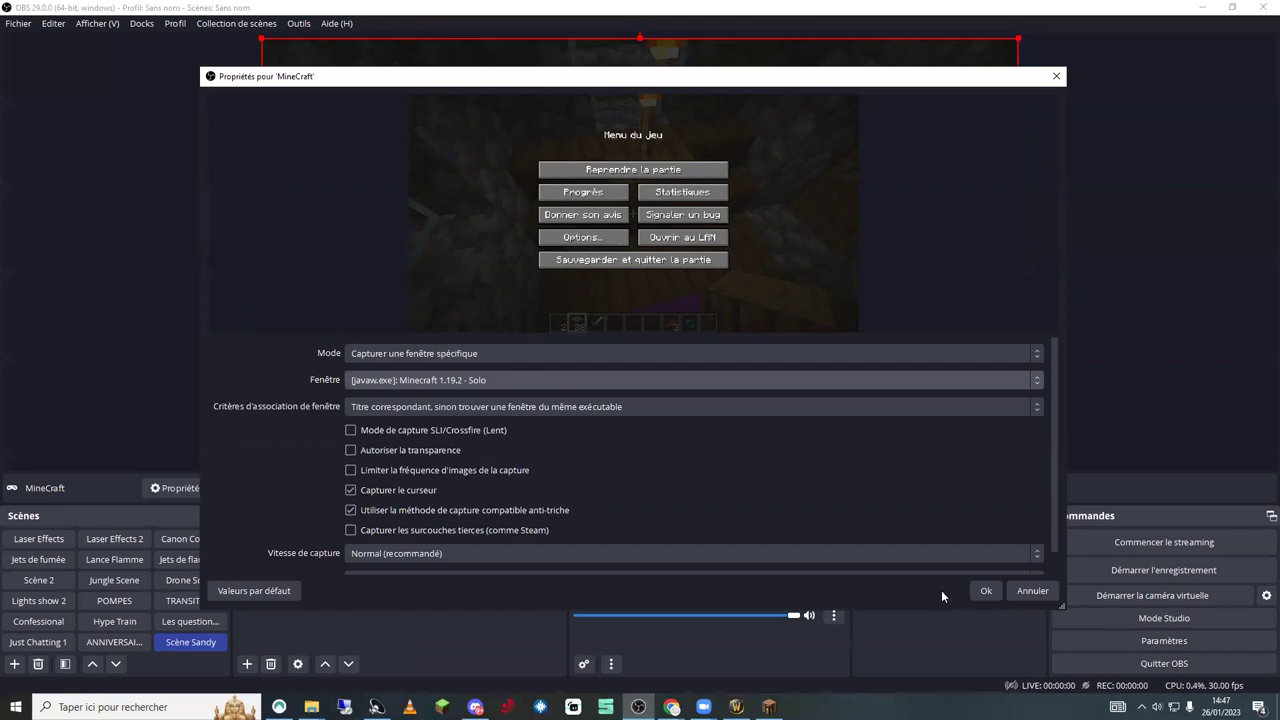
{"action": "left_click", "coordinate": [985, 591]}
Try stretching the lower edge of the MineCraft source to the bottom of the canvas, and undo the stretch.
{"action": "left_click_drag", "start_coordinate": [640, 464], "coordinate": [612, 441]}
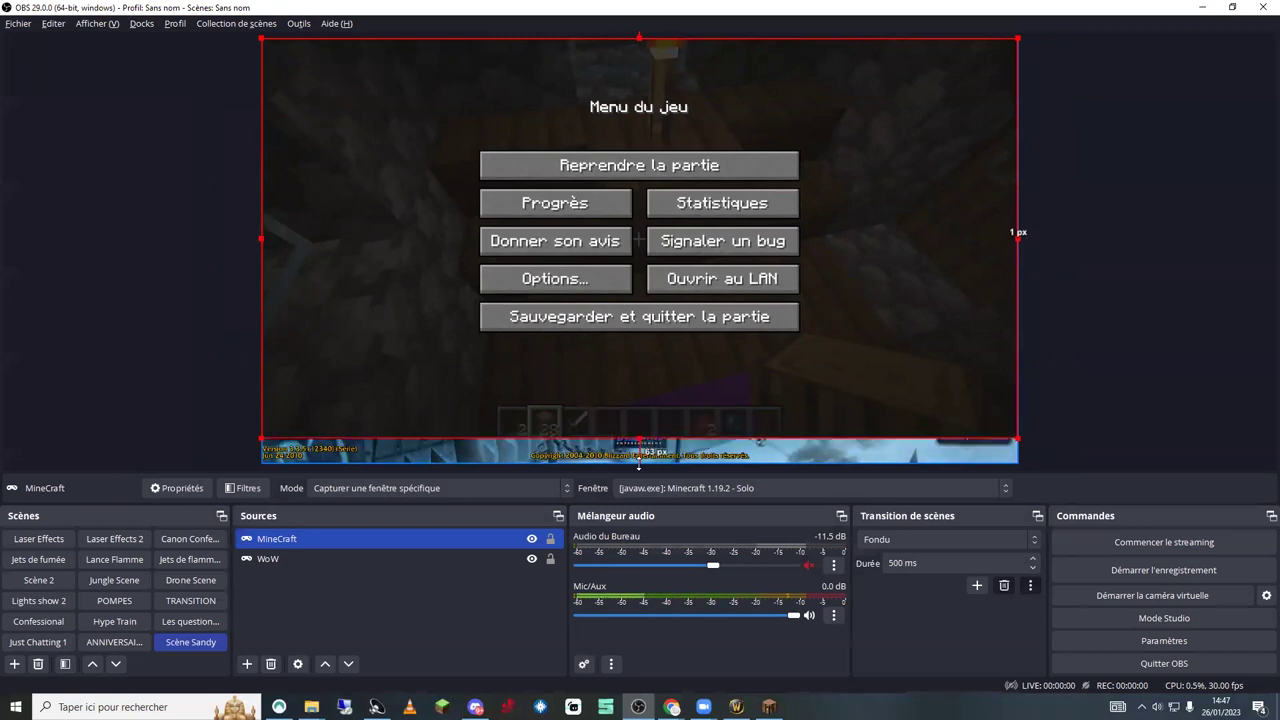
{"action": "mouse_move", "coordinate": [639, 463]}
{"action": "left_mouse_down"}
{"action": "mouse_move", "coordinate": [630, 206]}
{"action": "mouse_move", "coordinate": [639, 440]}
{"action": "left_mouse_up"}
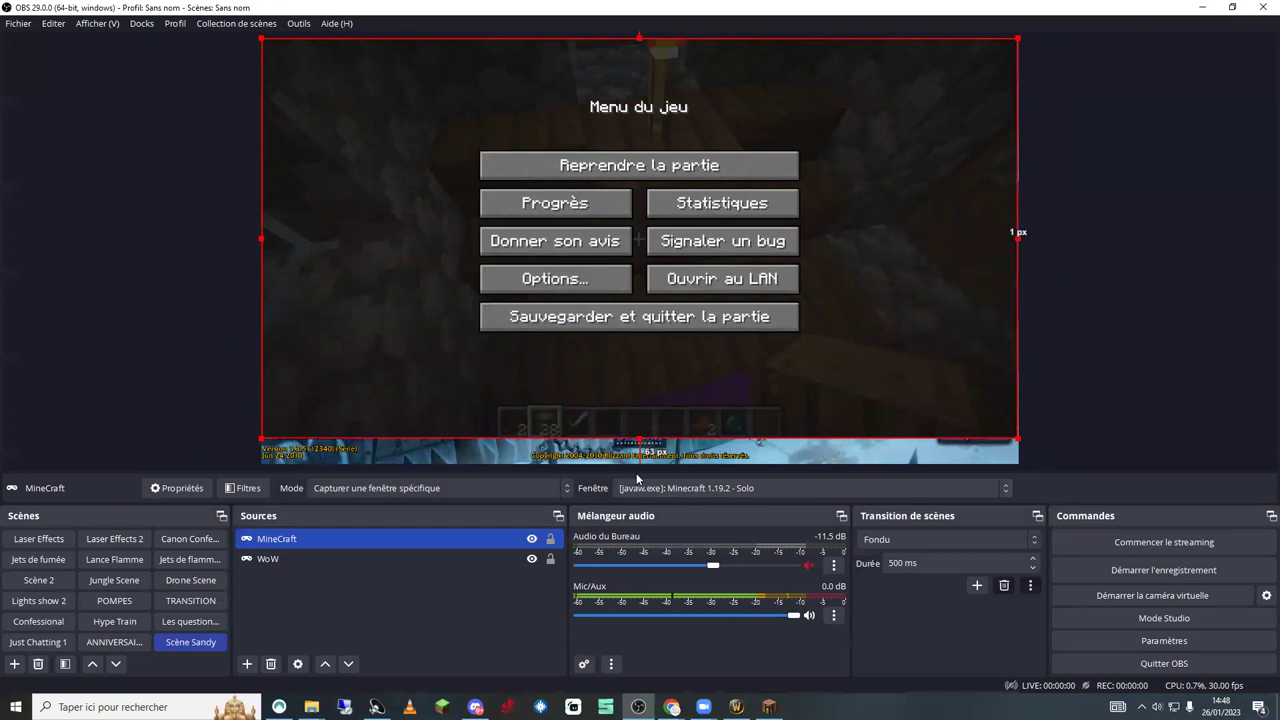
{"action": "mouse_move", "coordinate": [640, 440]}
{"action": "left_mouse_down"}
{"action": "mouse_move", "coordinate": [640, 374]}
{"action": "mouse_move", "coordinate": [639, 462]}
{"action": "left_mouse_up"}
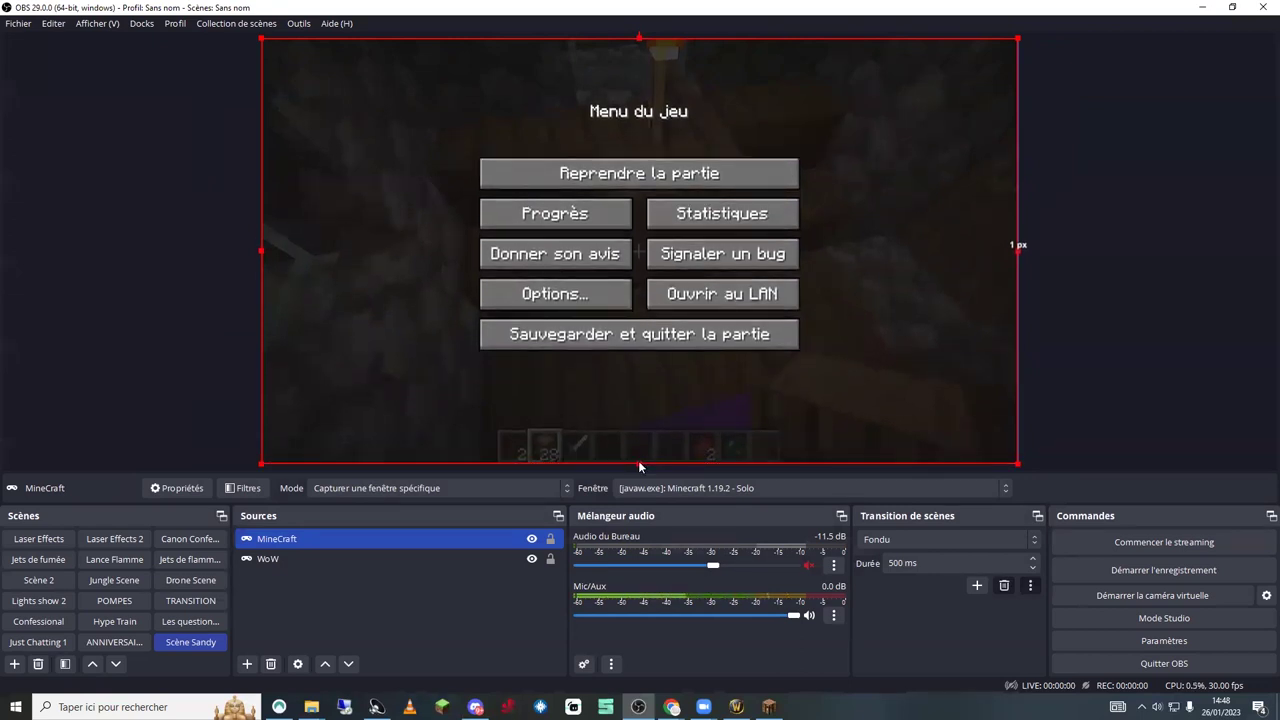
{"action": "key", "text": "ctrl+z"}
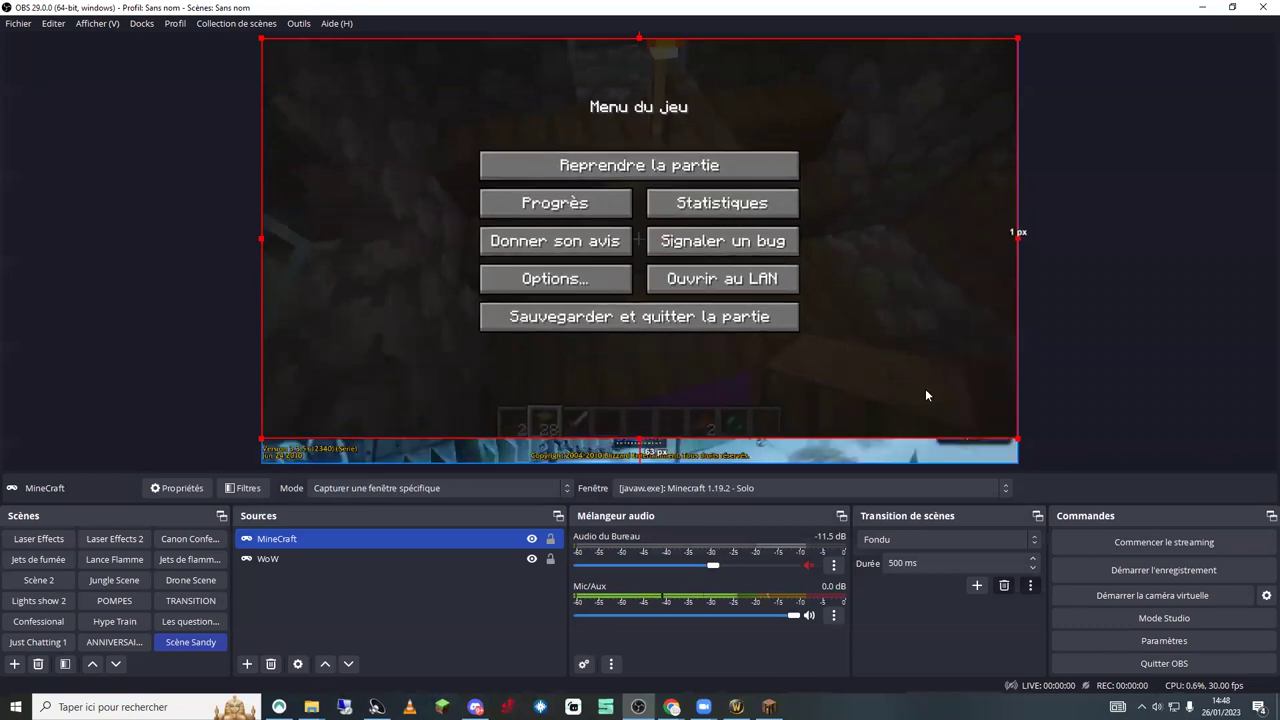
Scale the MineCraft source from its lower-right corner to fit the full canvas width, and deselect it.
{"action": "left_click_drag", "start_coordinate": [1016, 438], "coordinate": [1006, 439]}
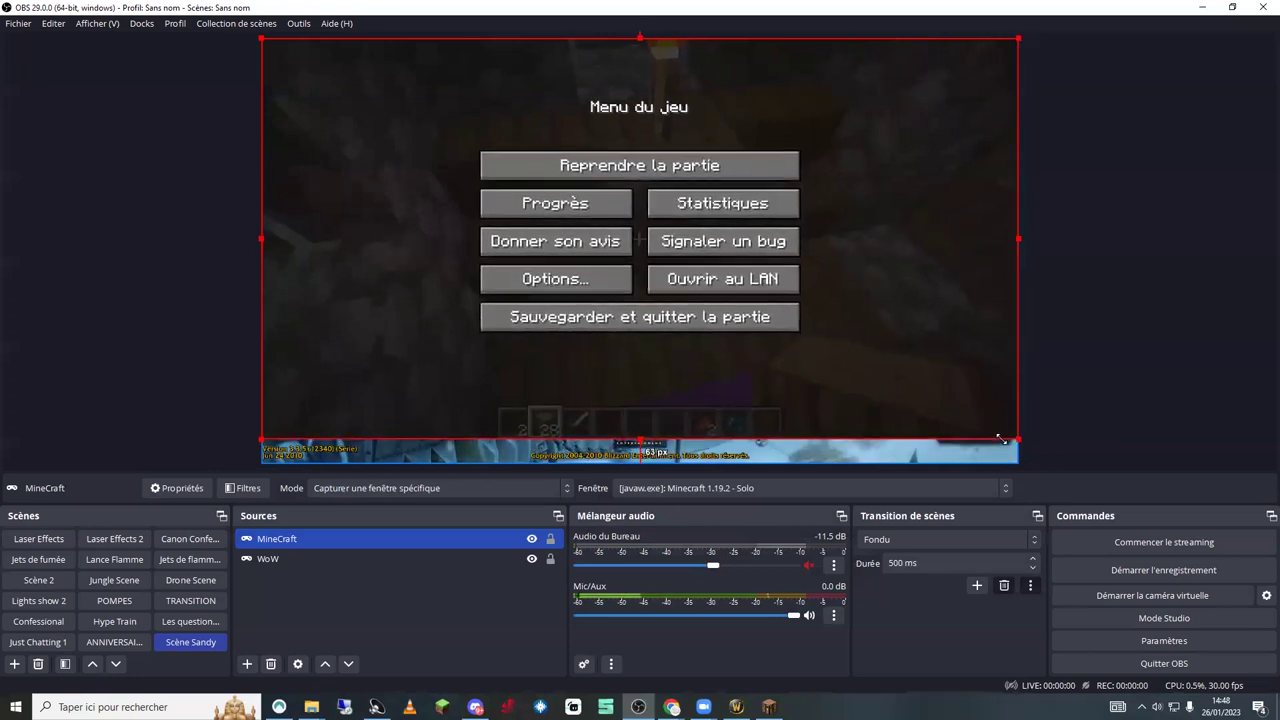
{"action": "left_click", "coordinate": [428, 611]}
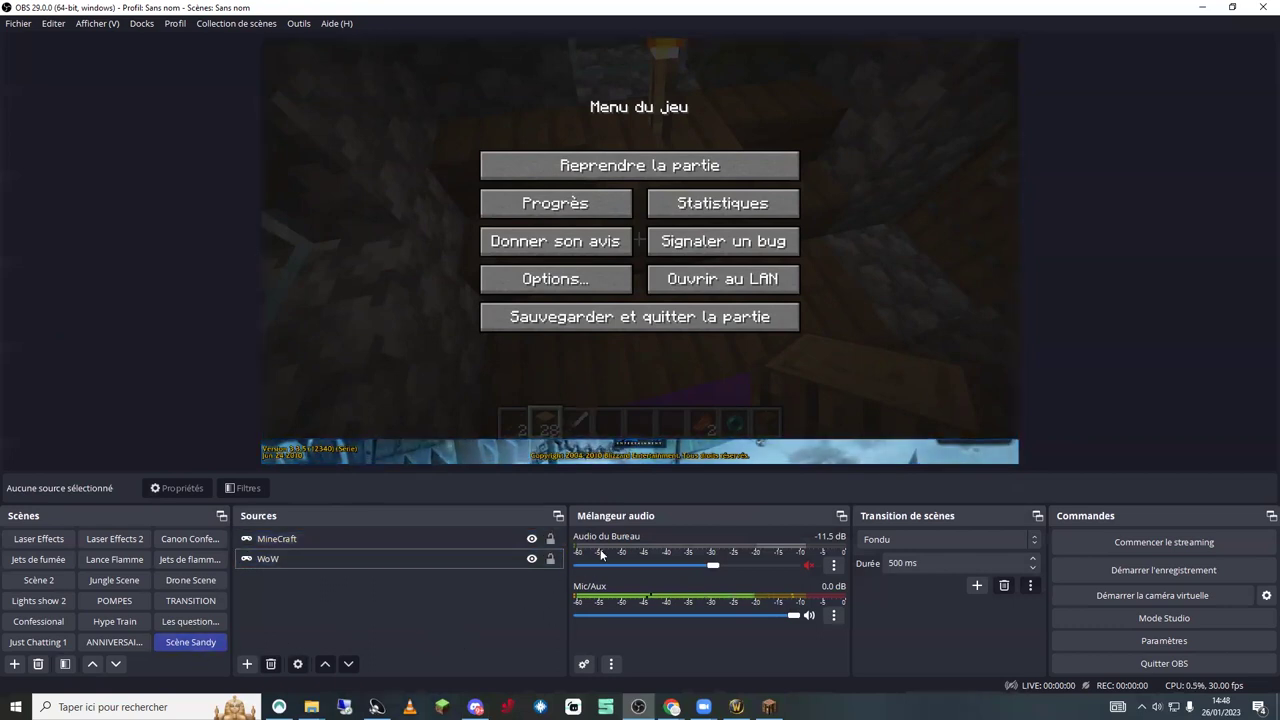
Hide and show the MineCraft source twice to reveal the WoW capture beneath it.
{"action": "left_click", "coordinate": [531, 539]}
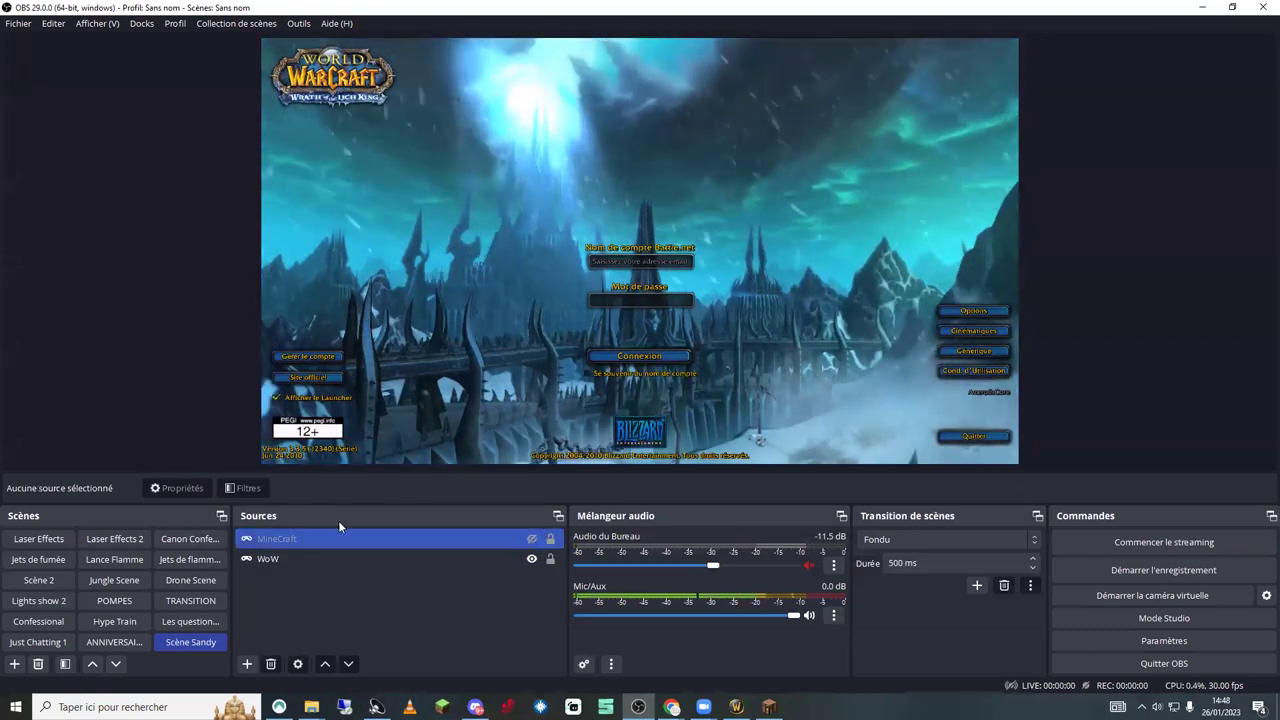
{"action": "left_click", "coordinate": [531, 541]}
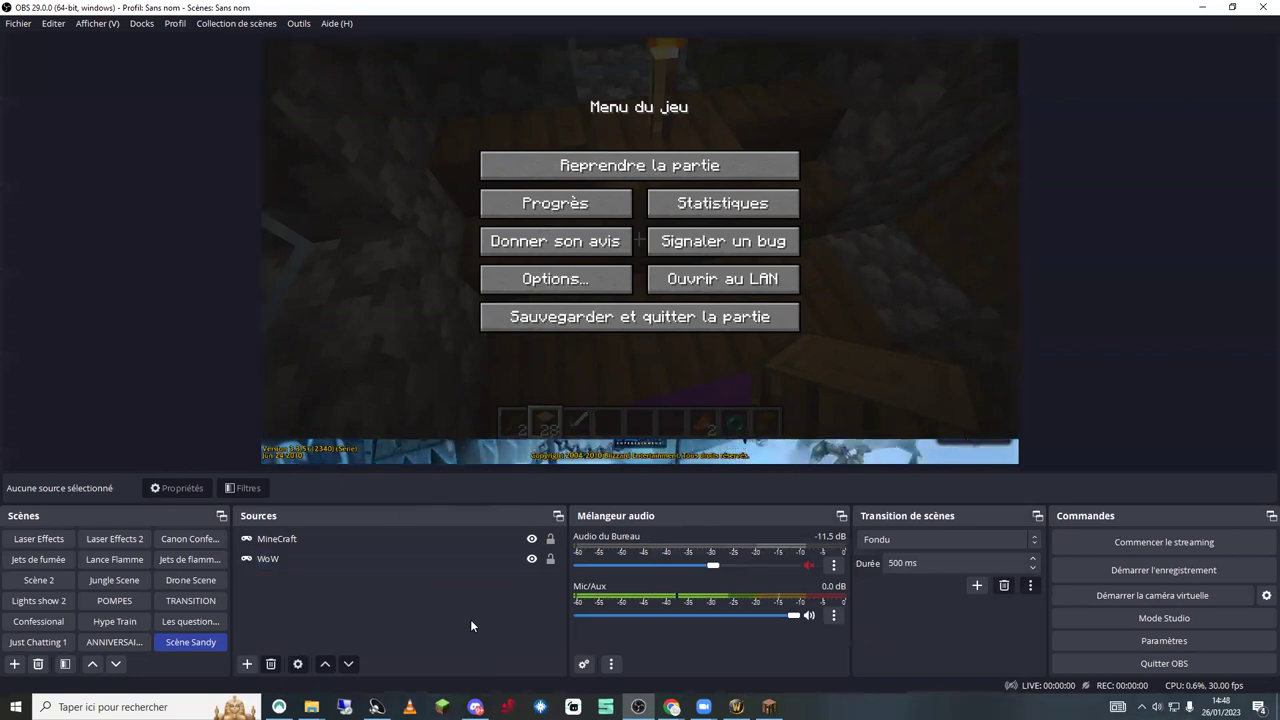
{"action": "left_click", "coordinate": [490, 538]}
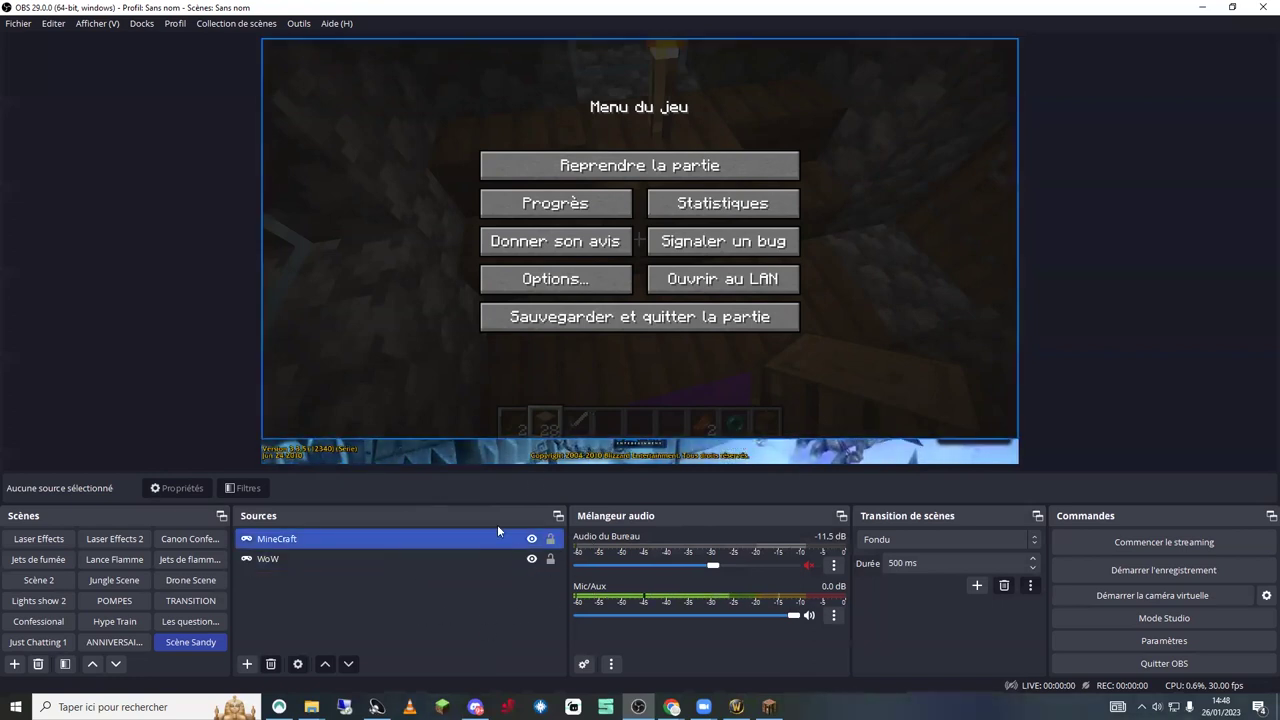
{"action": "left_click", "coordinate": [532, 539]}
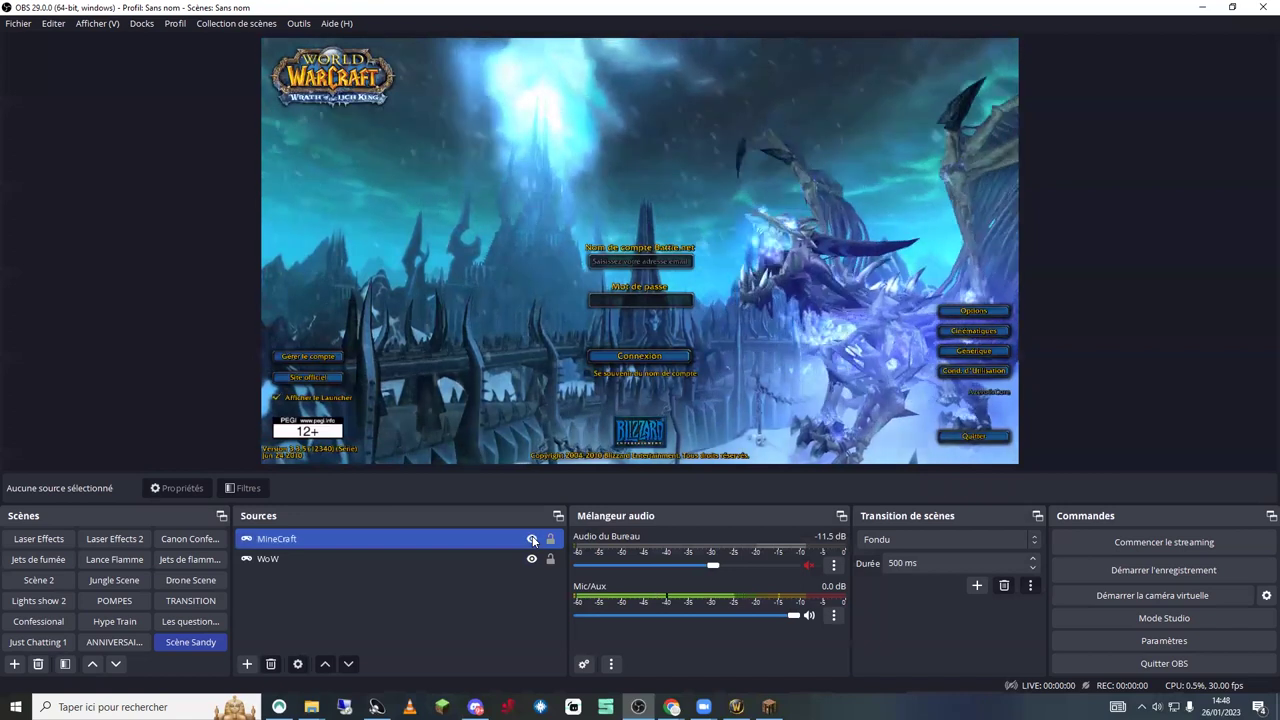
{"action": "left_click", "coordinate": [532, 538]}
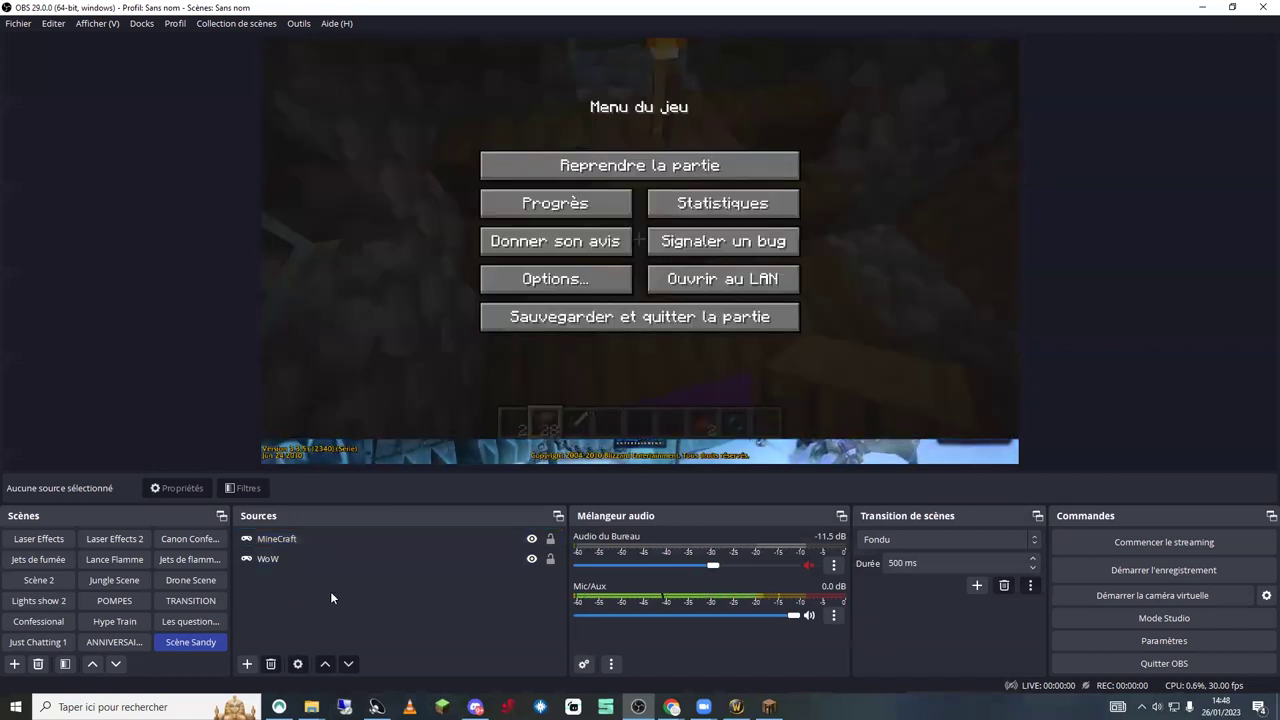
Reorder the scene's sources so that WoW sits above MineCraft.
{"action": "left_click", "coordinate": [293, 558]}
{"action": "left_click", "coordinate": [428, 598]}
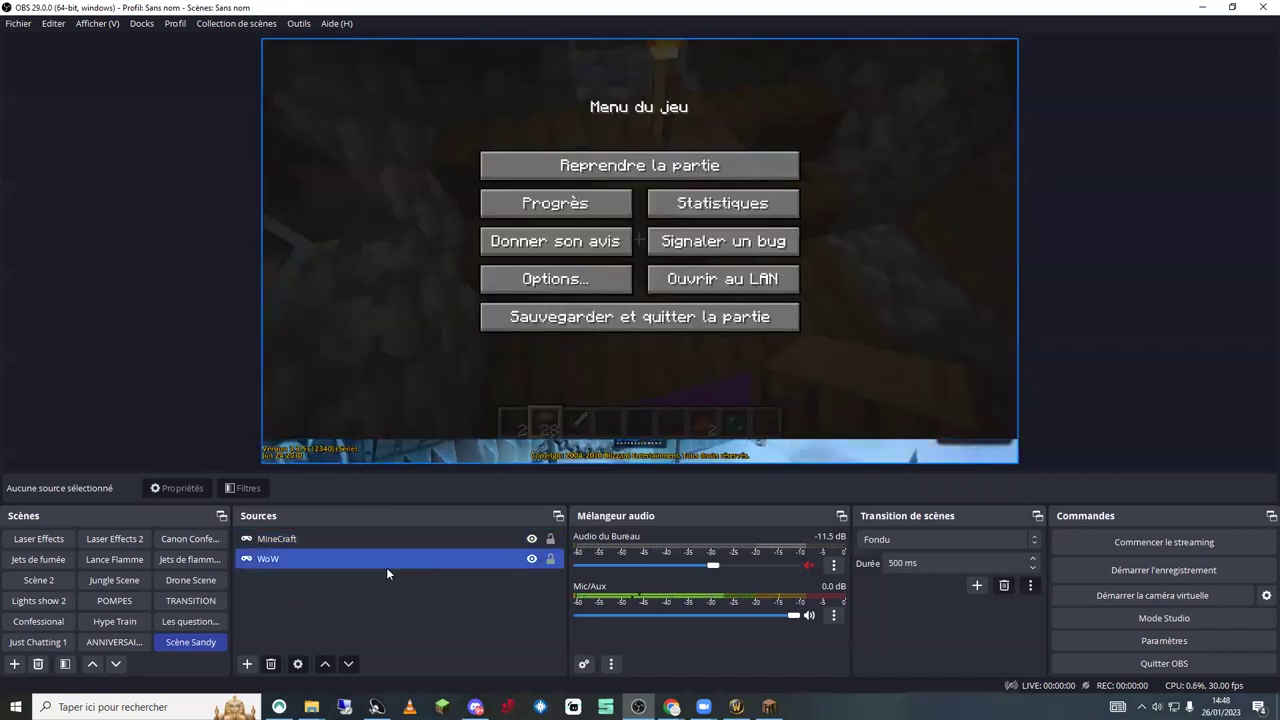
{"action": "left_click", "coordinate": [324, 541]}
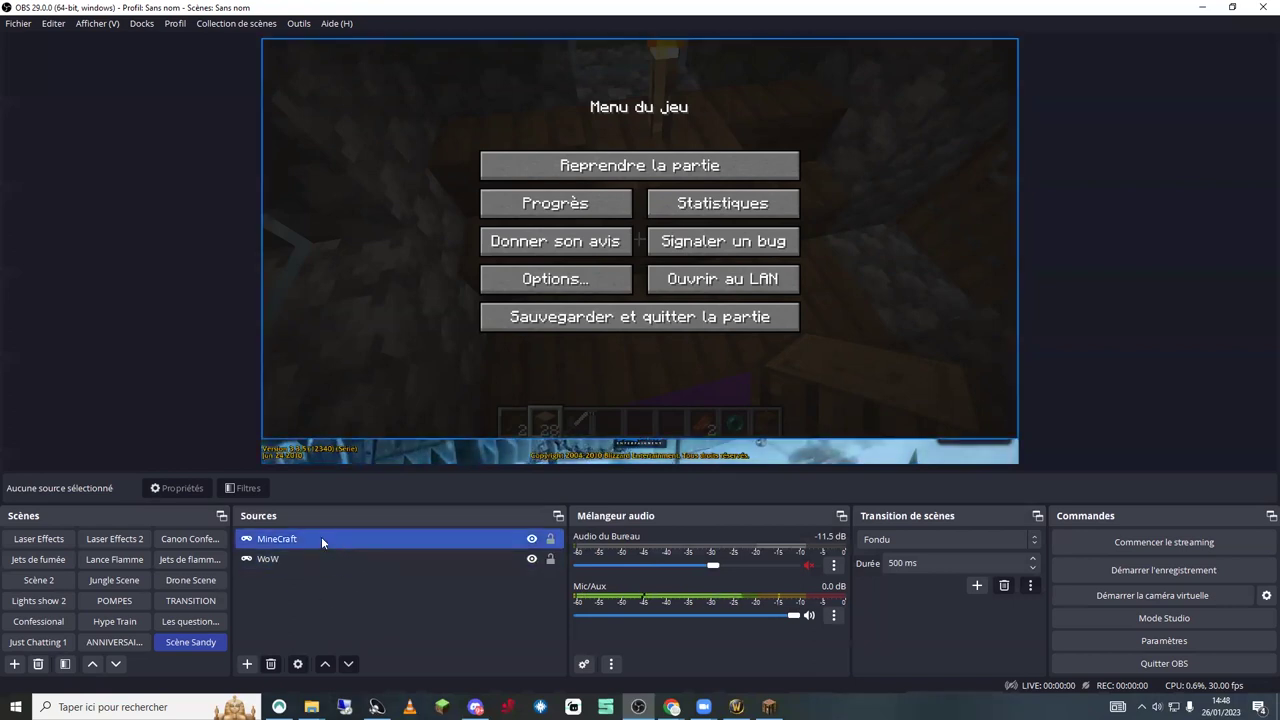
{"action": "left_click", "coordinate": [320, 535]}
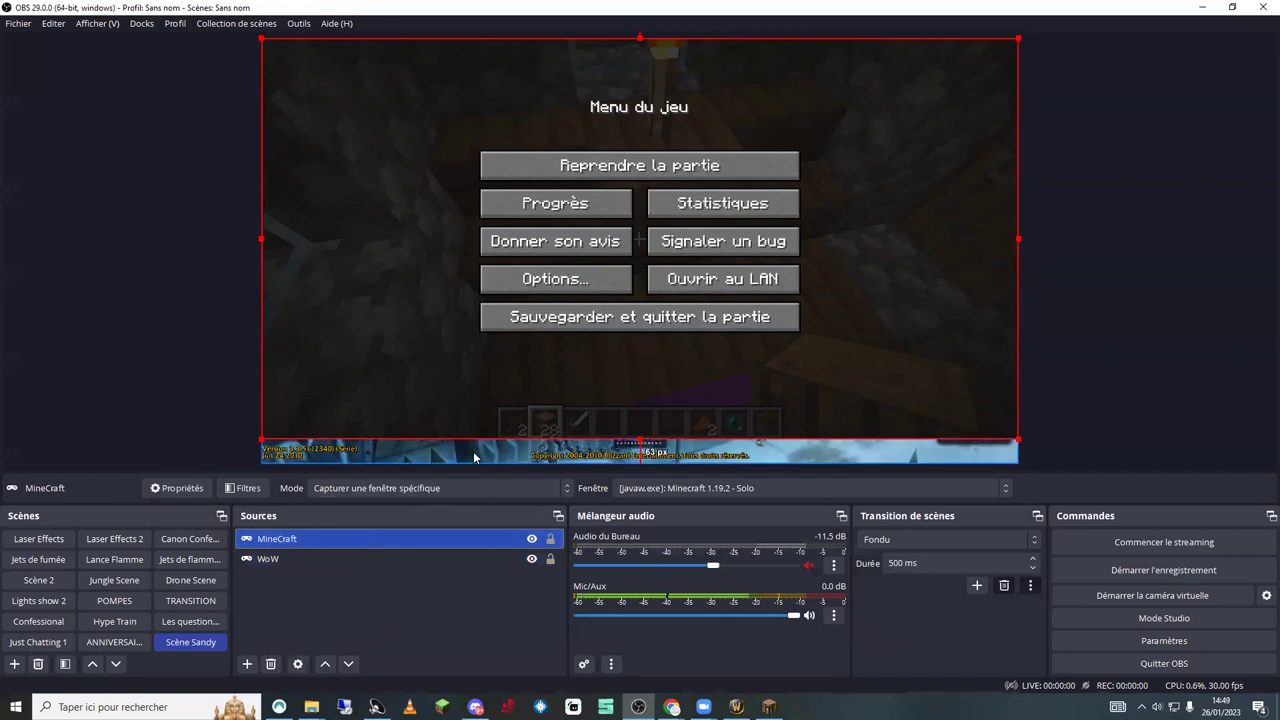
{"action": "left_click", "coordinate": [332, 558], "text": "ctrl"}
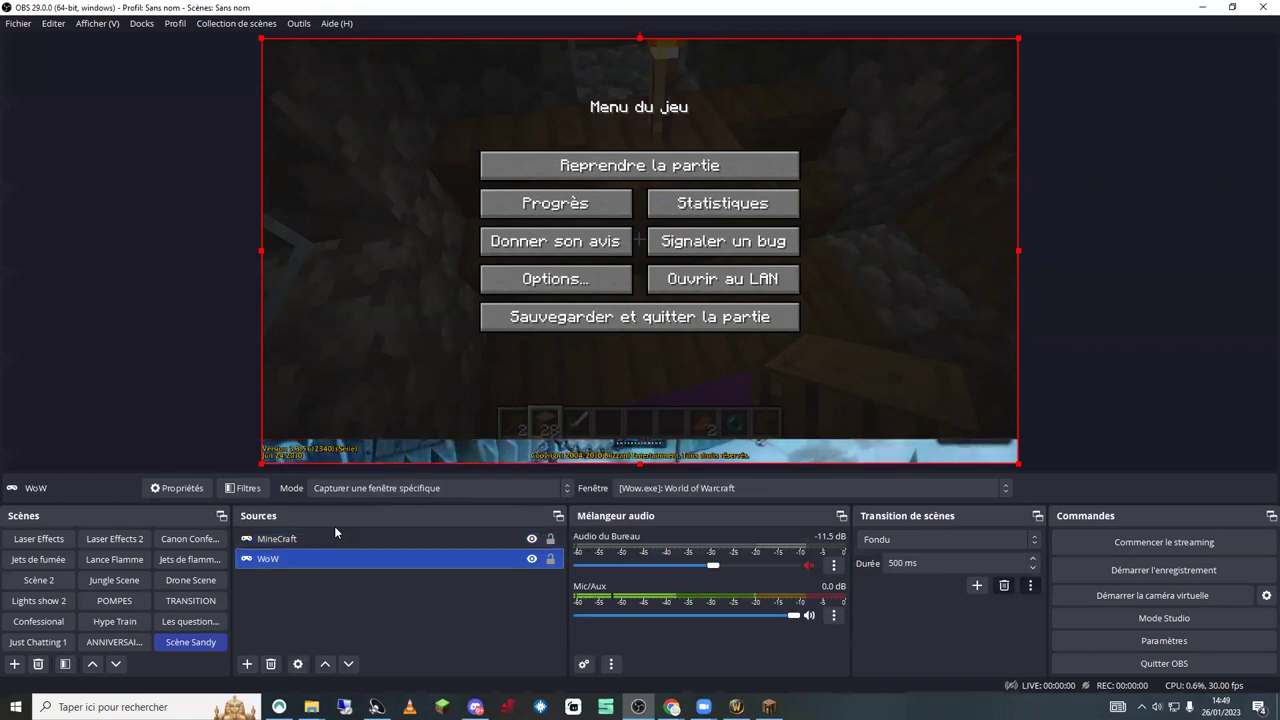
{"action": "left_click_drag", "start_coordinate": [334, 528], "coordinate": [340, 530]}
{"action": "left_click", "coordinate": [336, 556]}
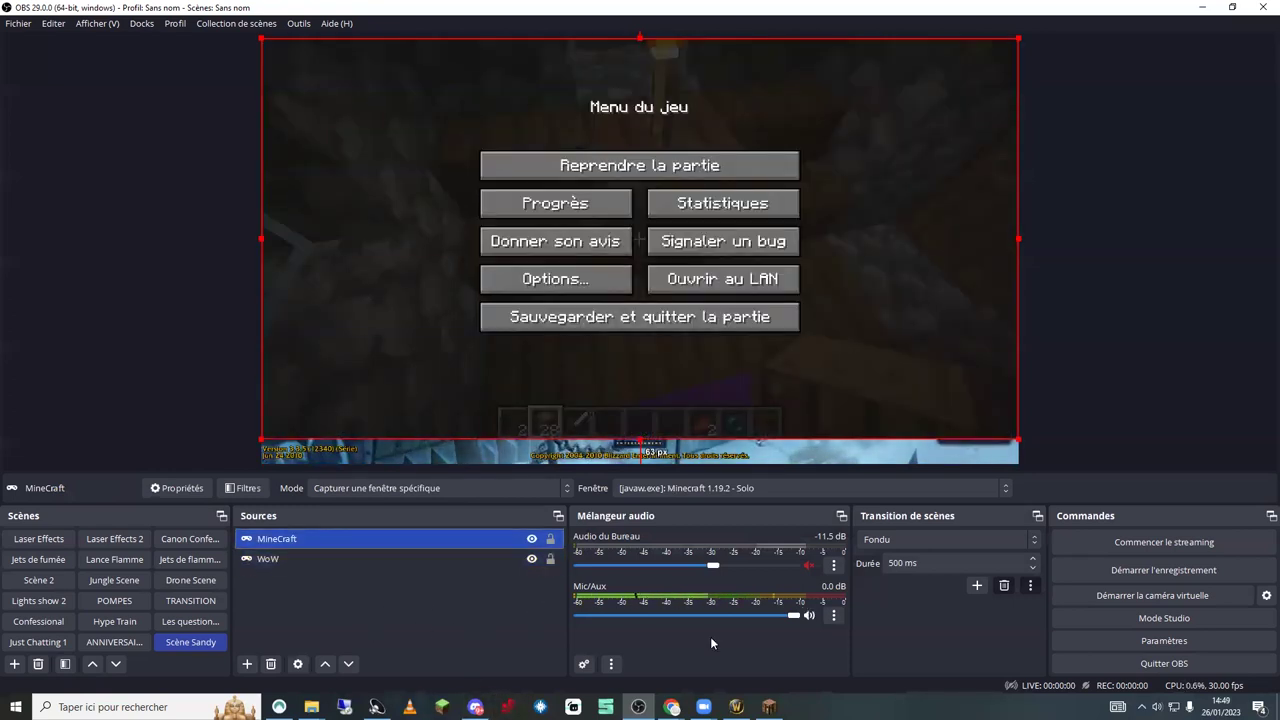
{"action": "left_click", "coordinate": [354, 562]}
{"action": "left_click_drag", "start_coordinate": [353, 562], "coordinate": [357, 536]}
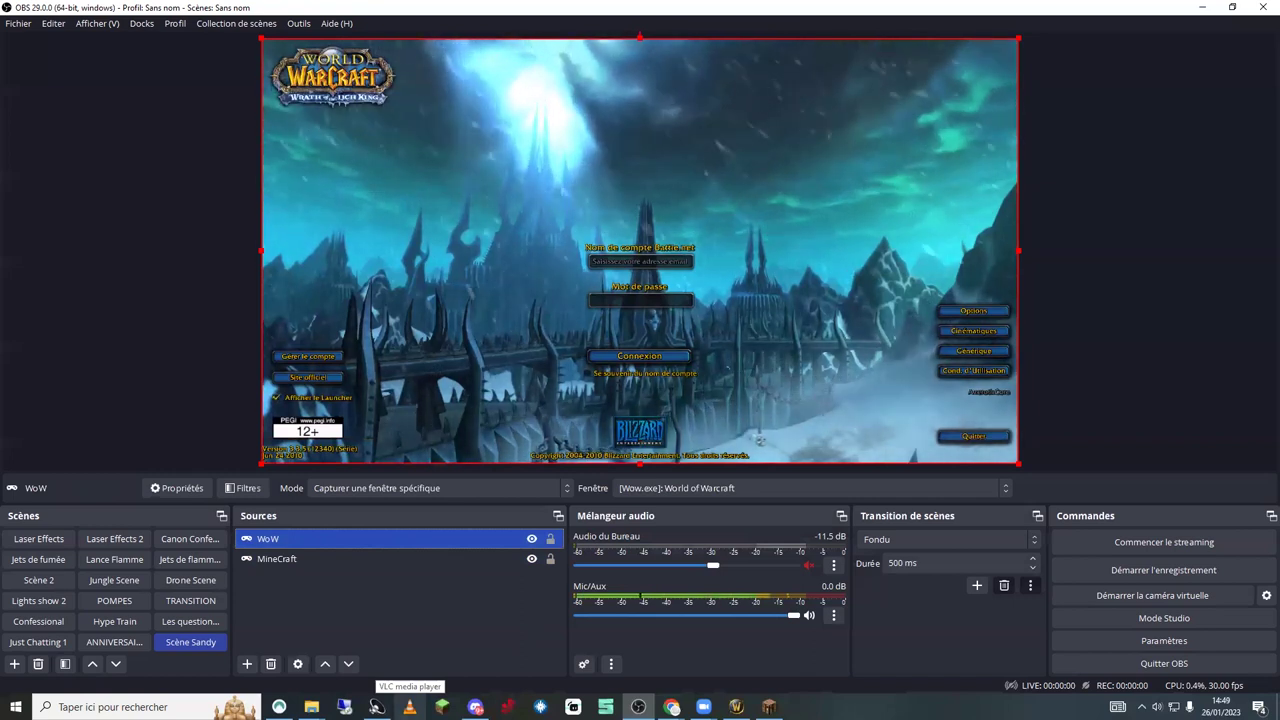
Review the WoW source's capture properties and close them without applying changes.
{"action": "double_click", "coordinate": [369, 541]}
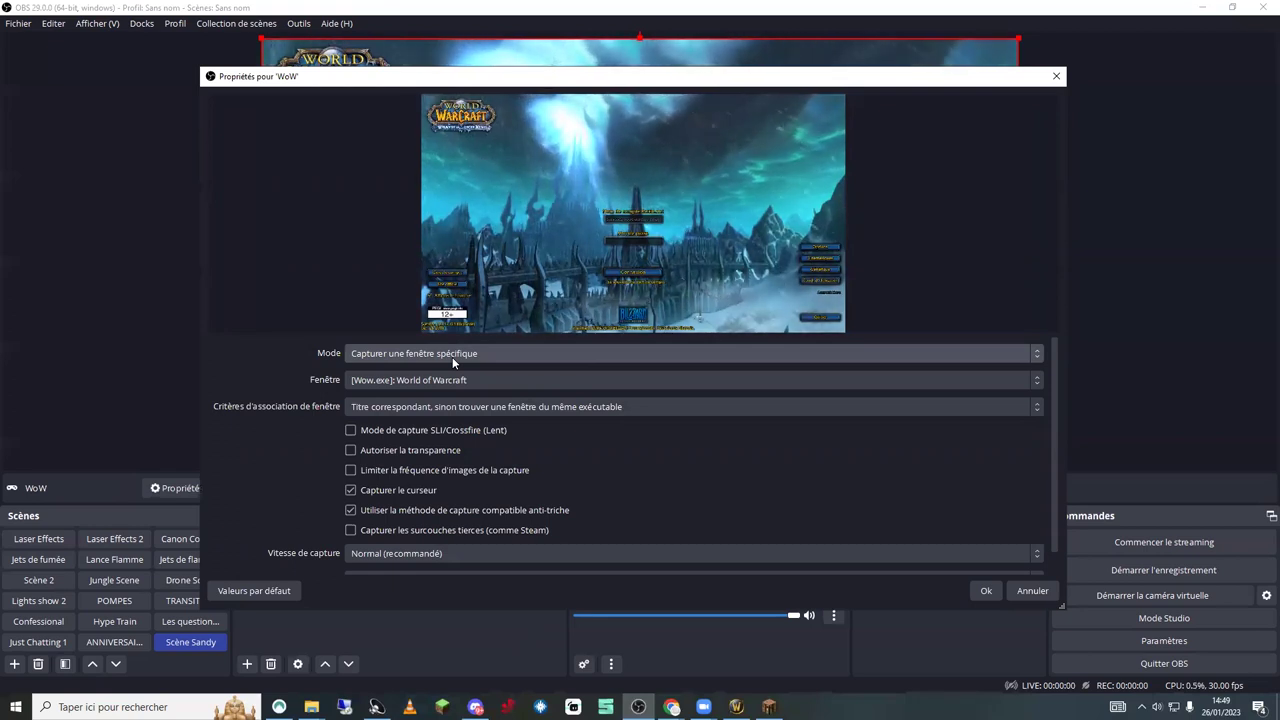
{"action": "left_click", "coordinate": [1032, 591]}
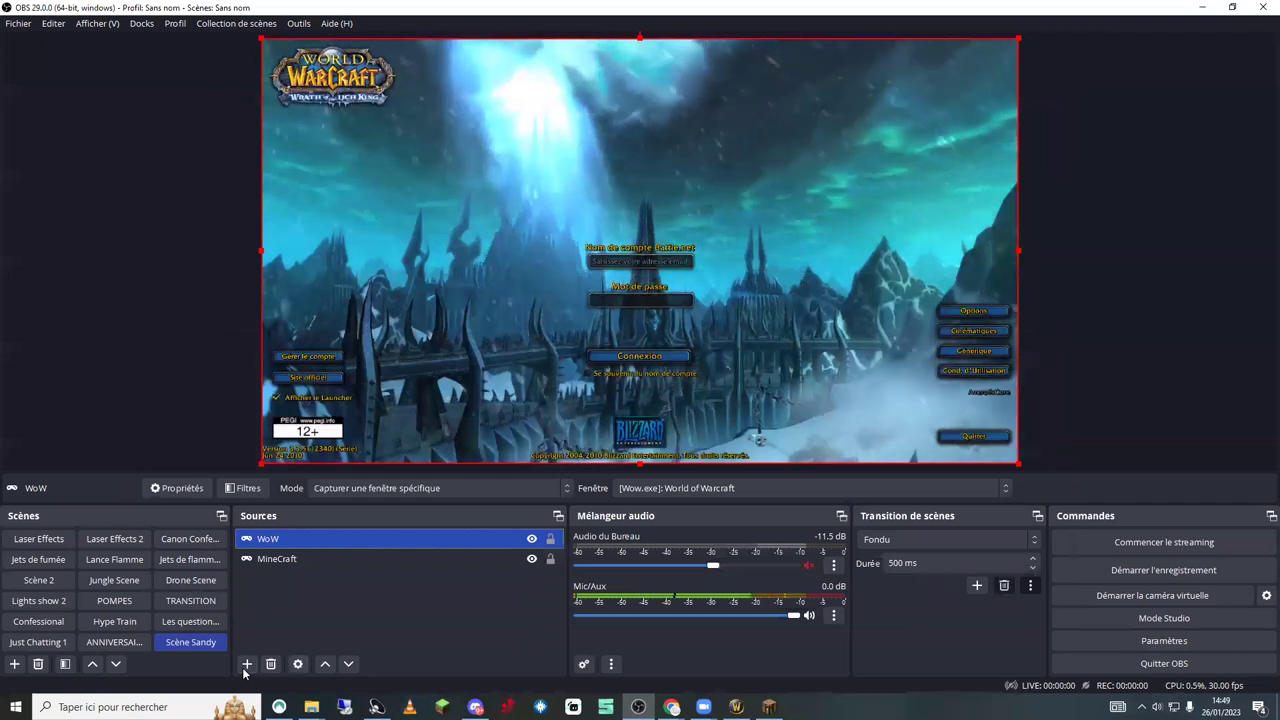
Add a new screen capture source to the scene, using the main 1920x1080 display with automatic capture and cursor capture enabled.
{"action": "left_click", "coordinate": [247, 664]}
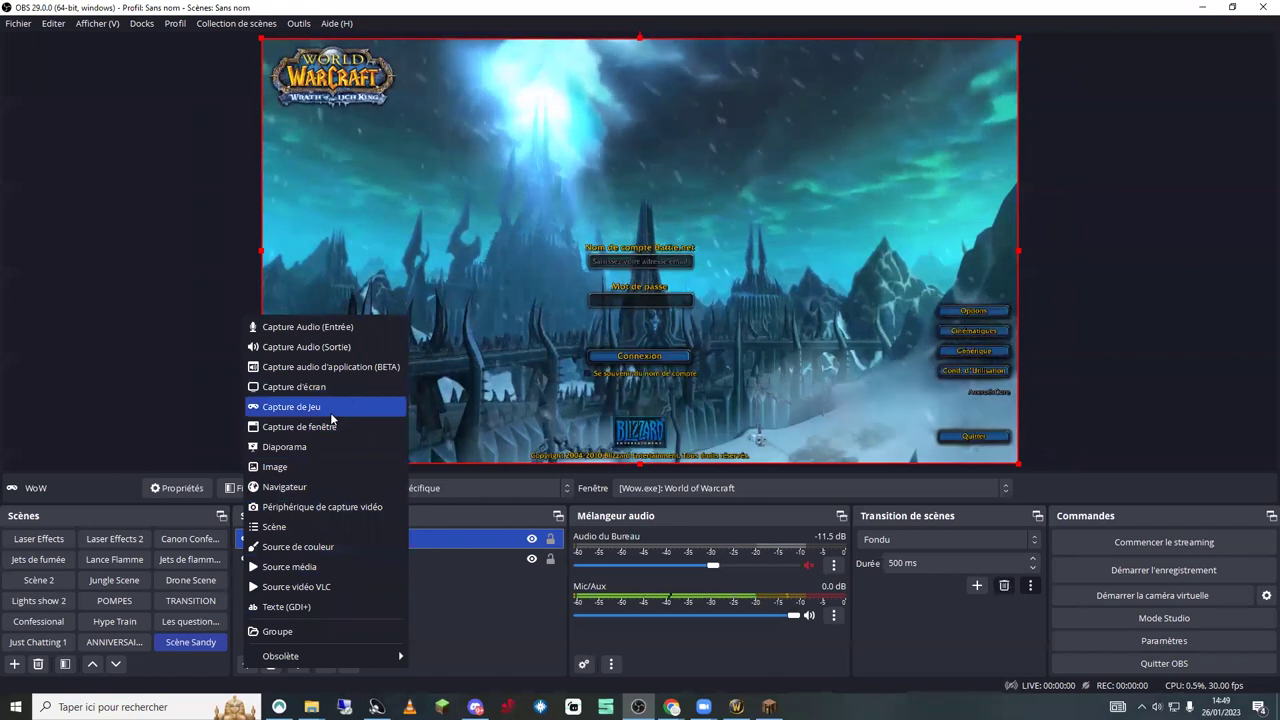
{"action": "left_click", "coordinate": [325, 393]}
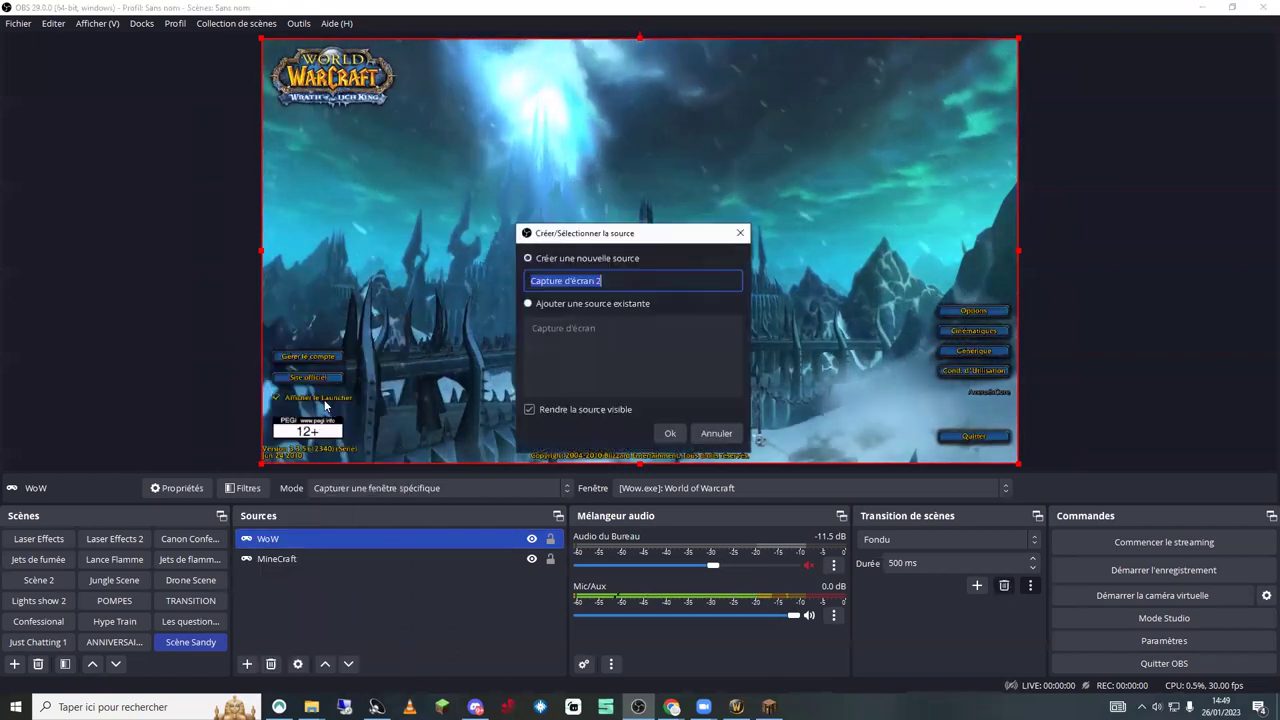
{"action": "left_click", "coordinate": [672, 433]}
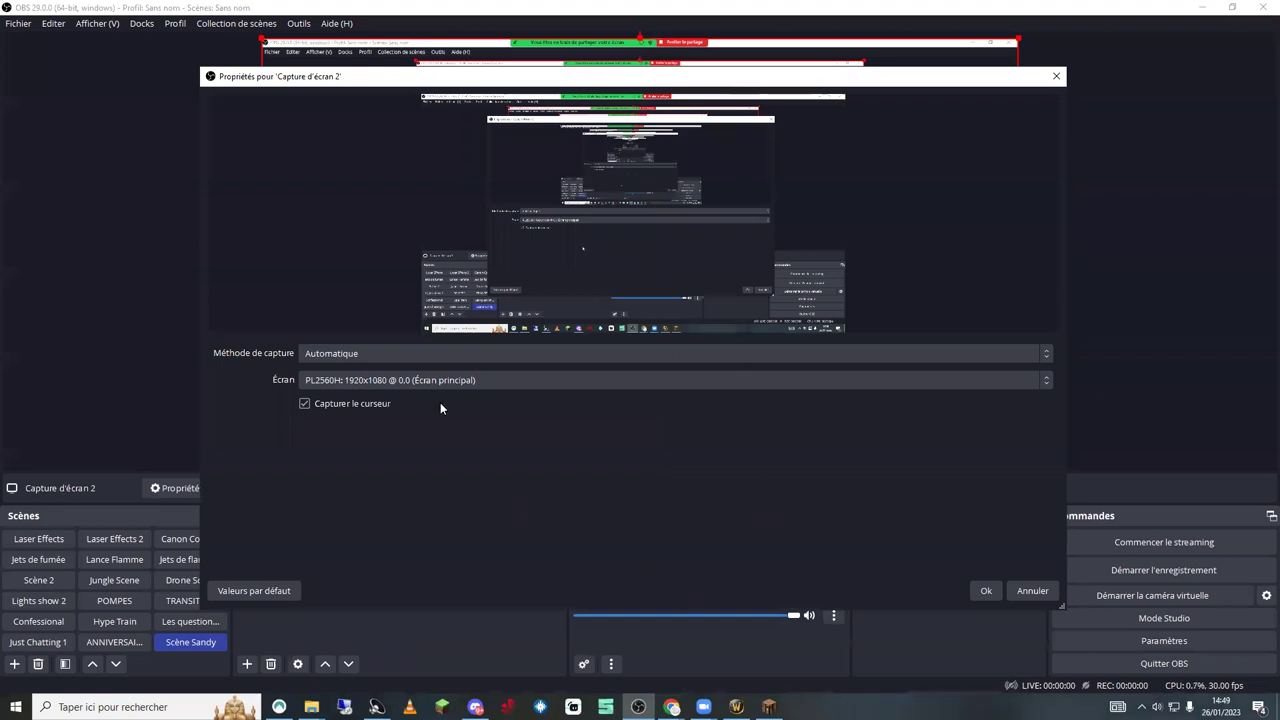
{"action": "left_click", "coordinate": [341, 350]}
{"action": "left_click", "coordinate": [341, 350]}
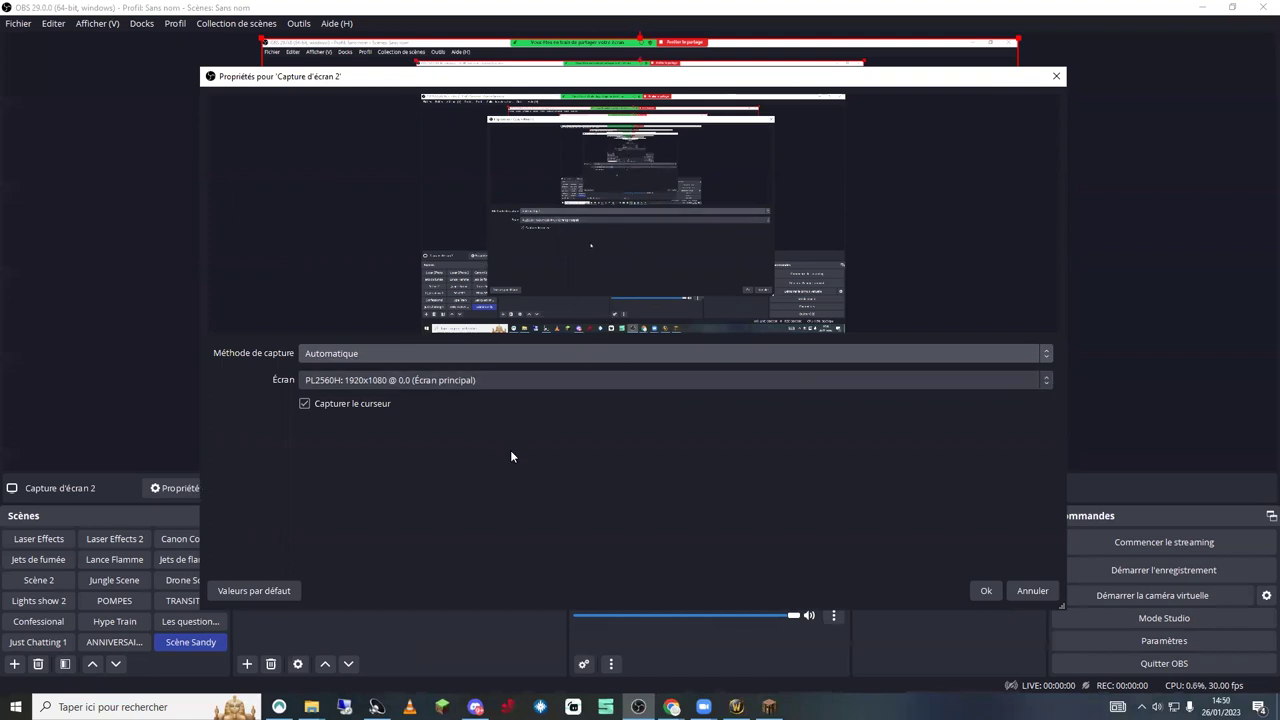
{"action": "left_click", "coordinate": [985, 592]}
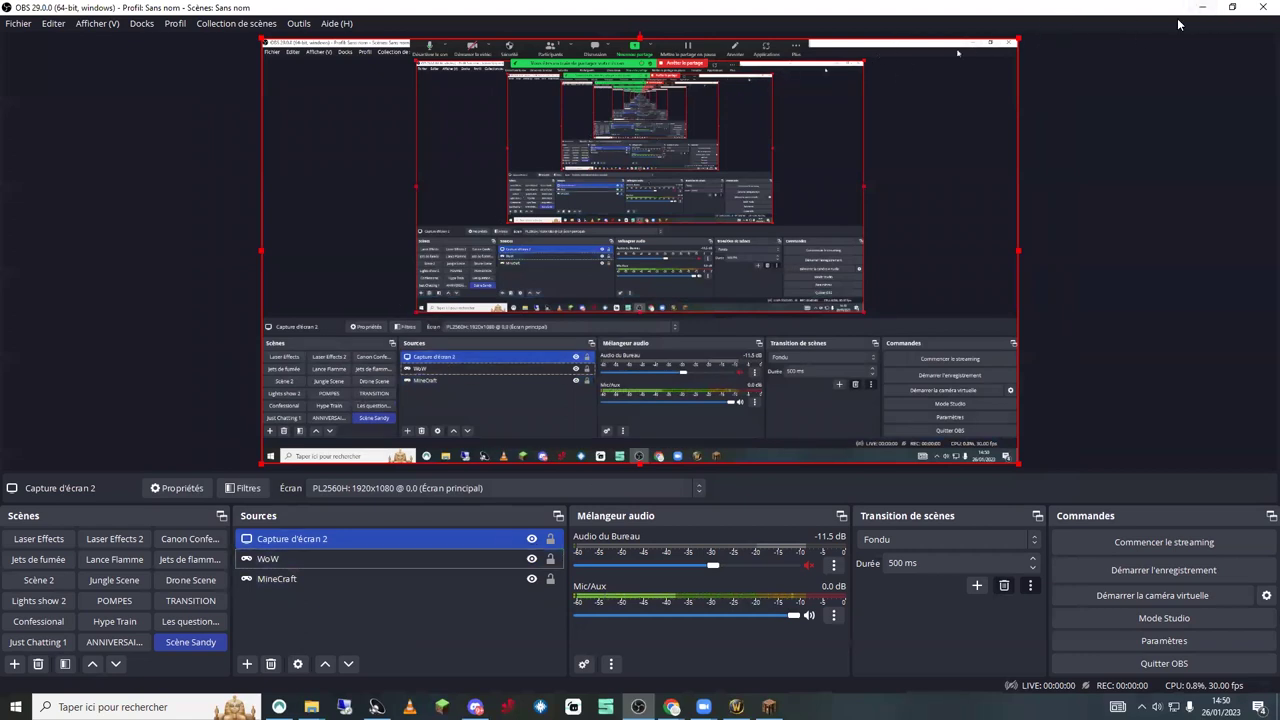
Switch between Discord, Minecraft and OBS to demonstrate full-screen capture, and return to the streaming question in the Discord help channel.
{"action": "key", "text": "alt+Tab"}
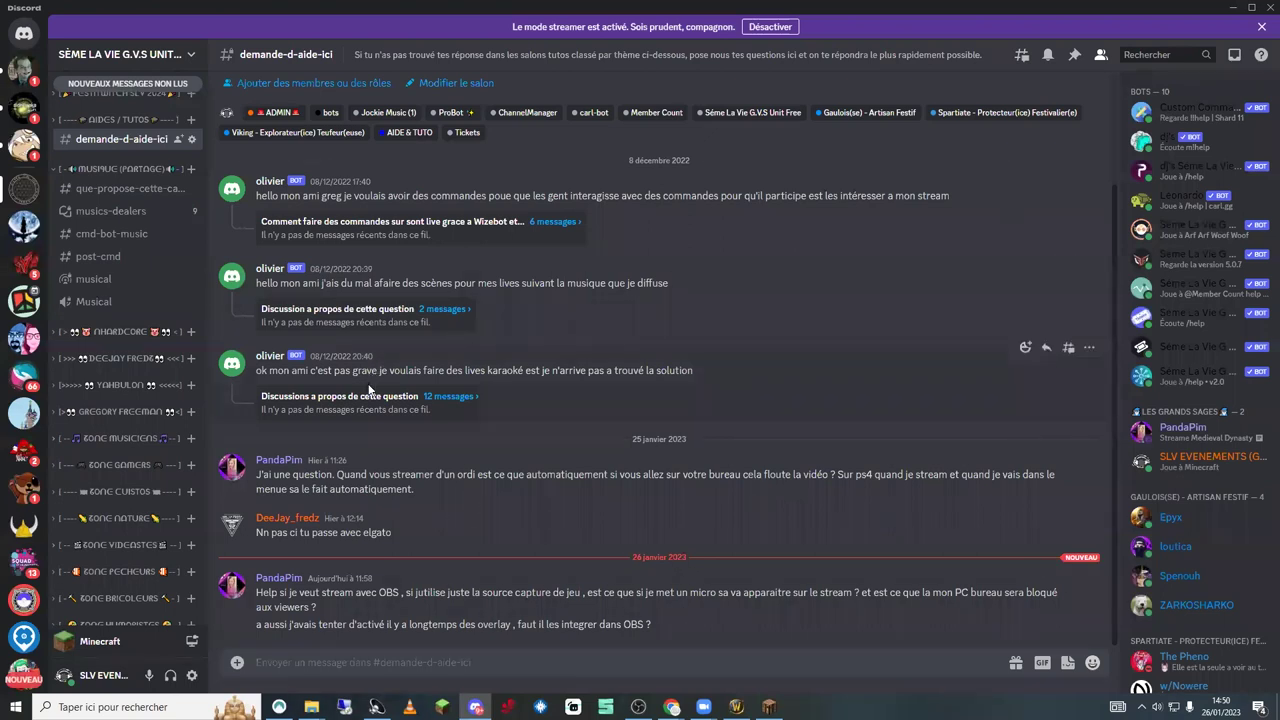
{"action": "left_click", "coordinate": [476, 707]}
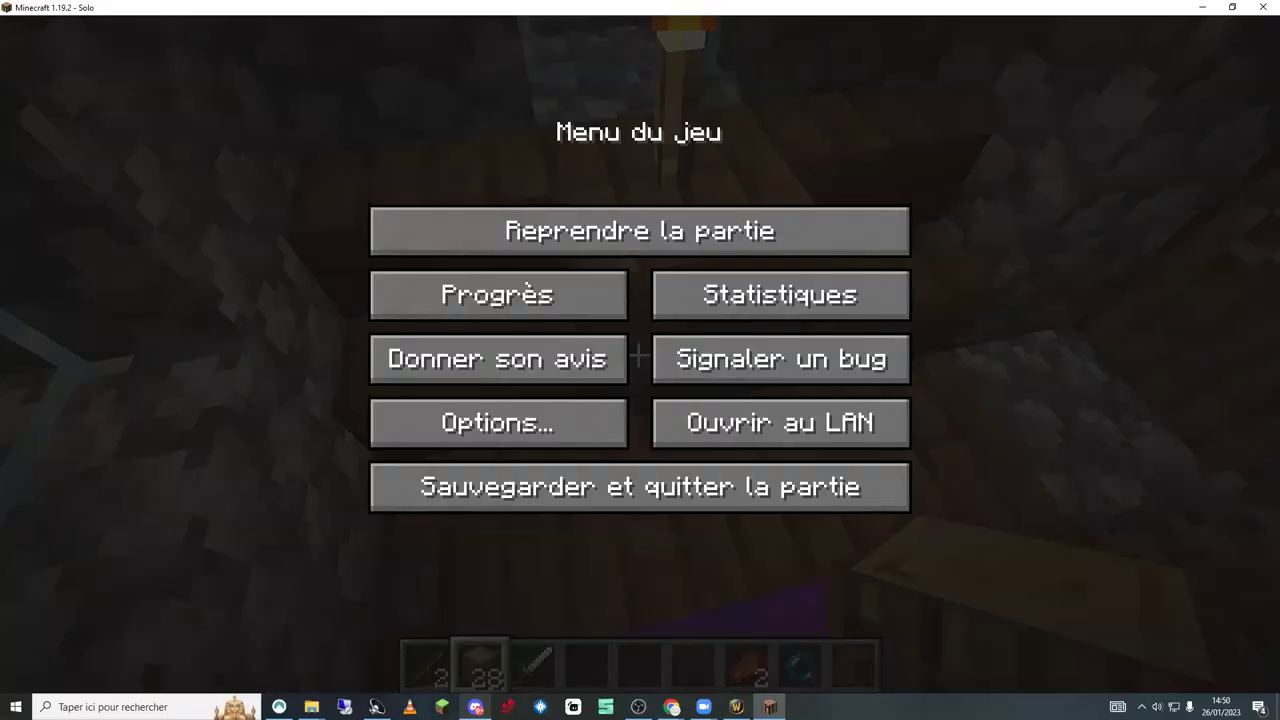
{"action": "key", "text": "alt+Tab"}
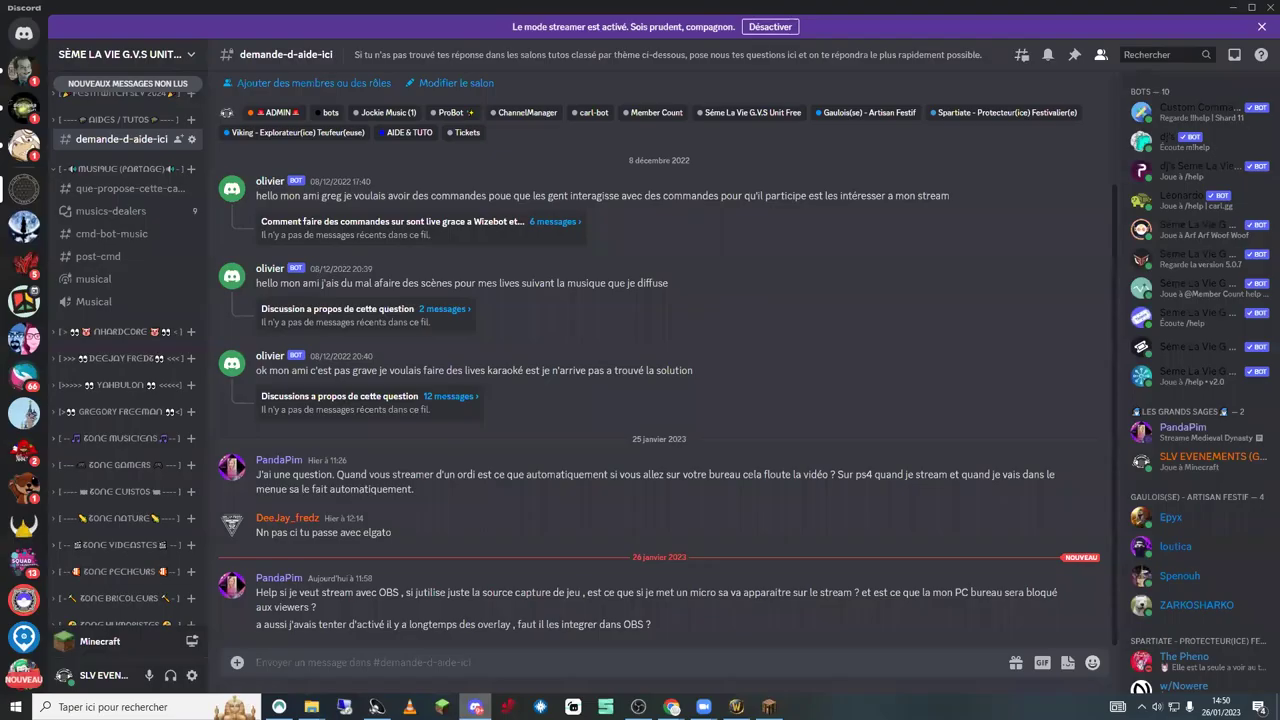
{"action": "mouse_move", "coordinate": [638, 707]}
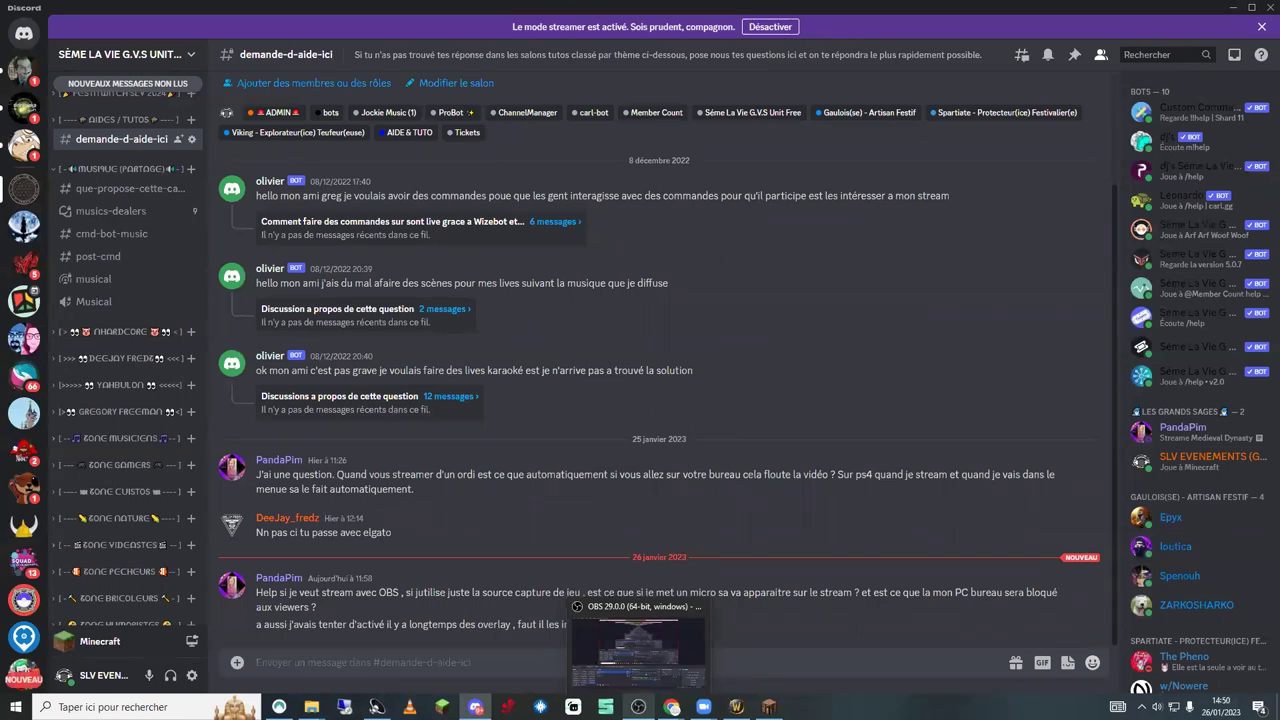
{"action": "left_click", "coordinate": [638, 650]}
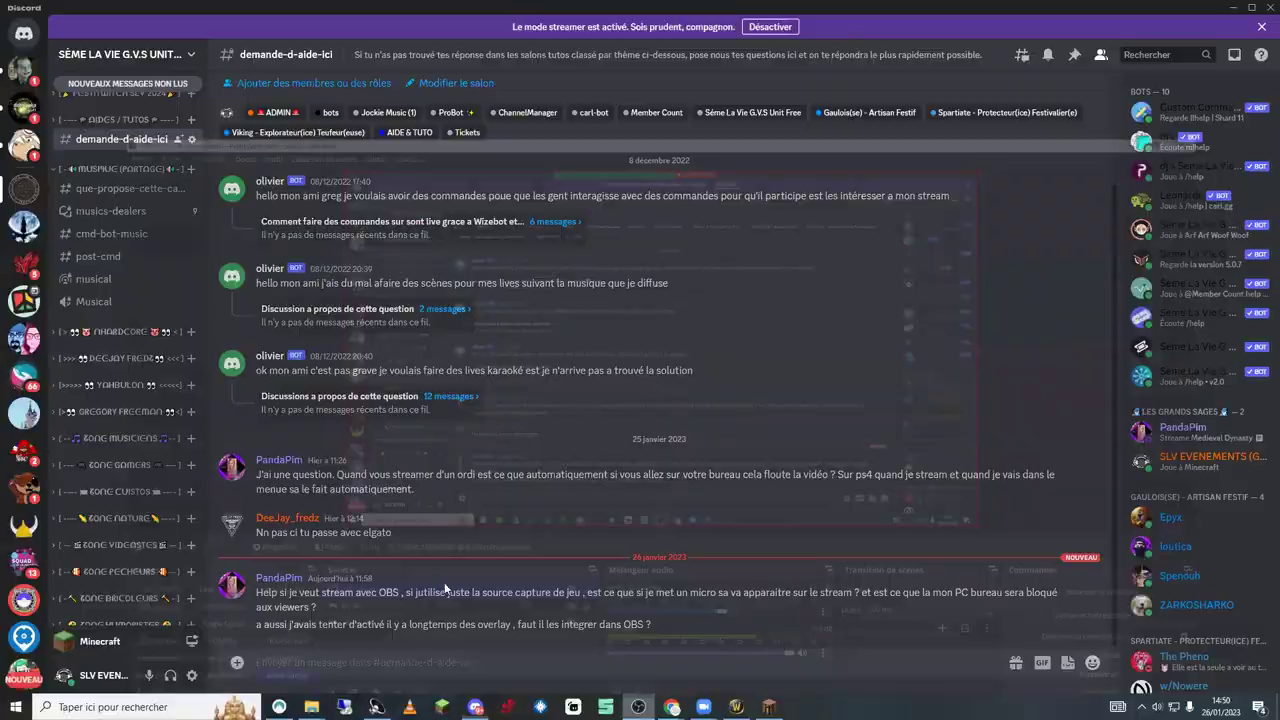
{"action": "left_click", "coordinate": [298, 542]}
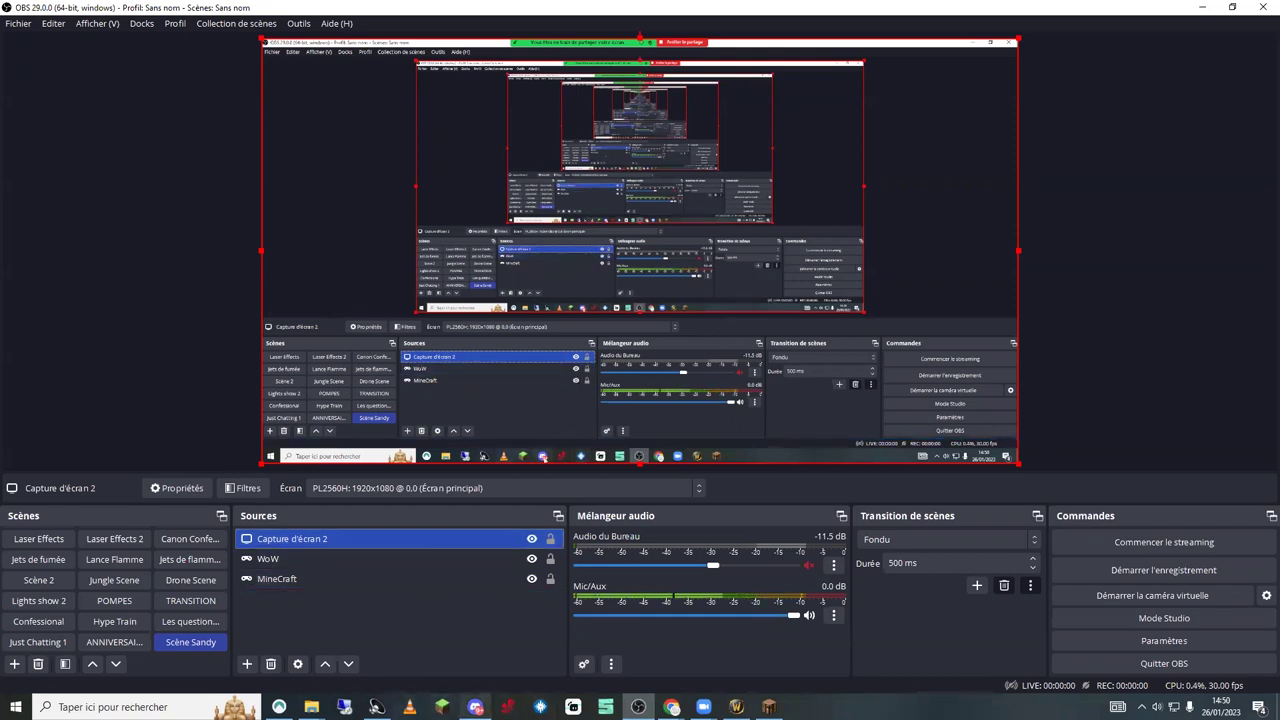
{"action": "left_click", "coordinate": [475, 706]}
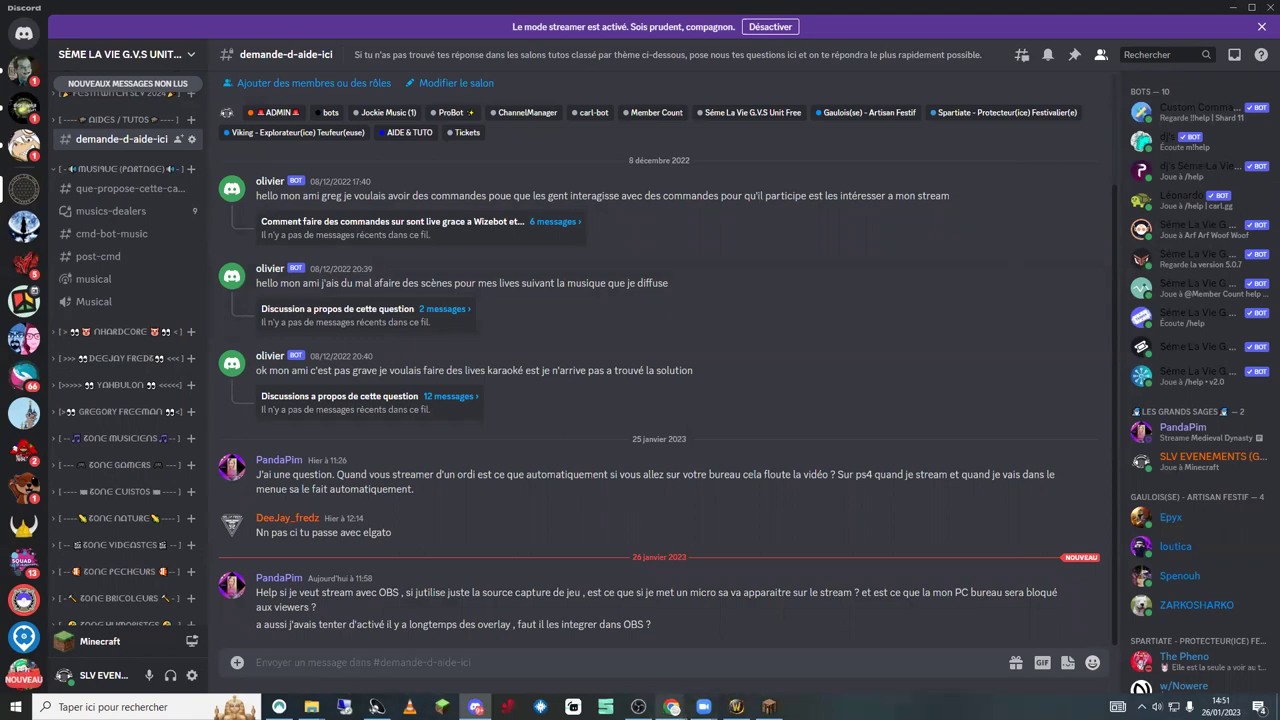
Switch to Chrome and open the Extensions page of the Twitch creator dashboard from the channel's customization settings.
{"action": "left_click", "coordinate": [646, 660]}
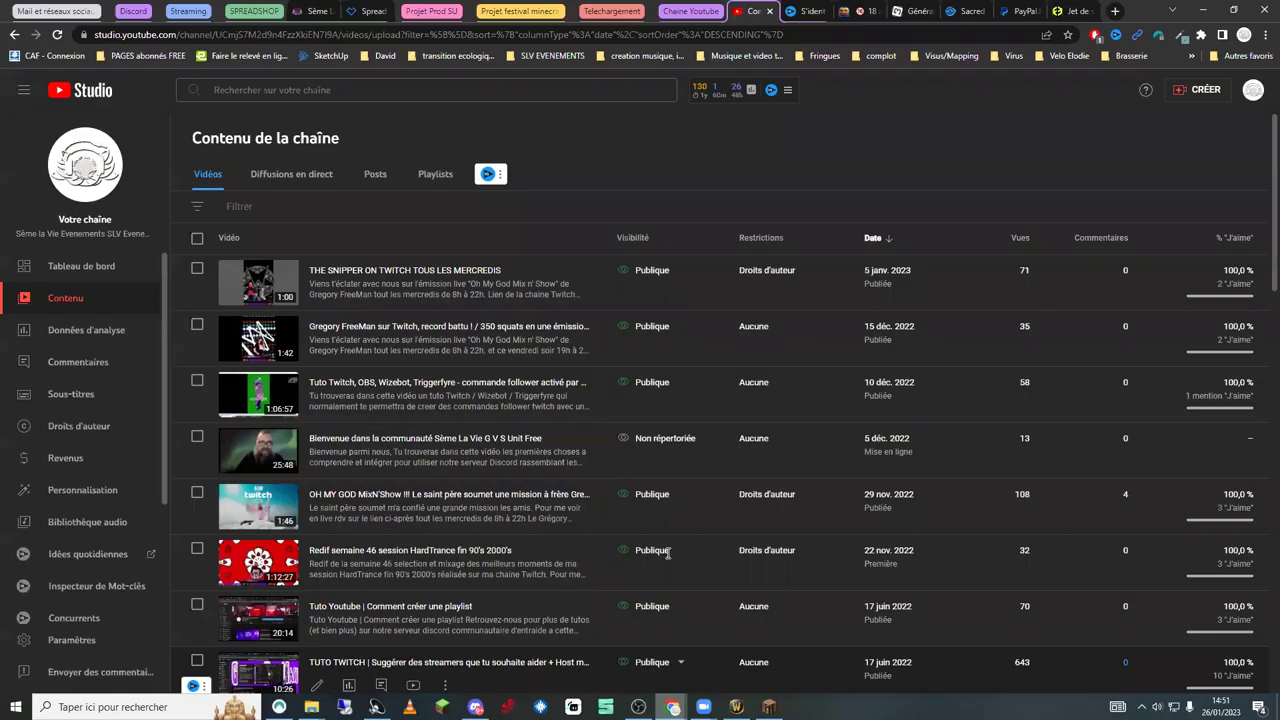
{"action": "left_click", "coordinate": [180, 12]}
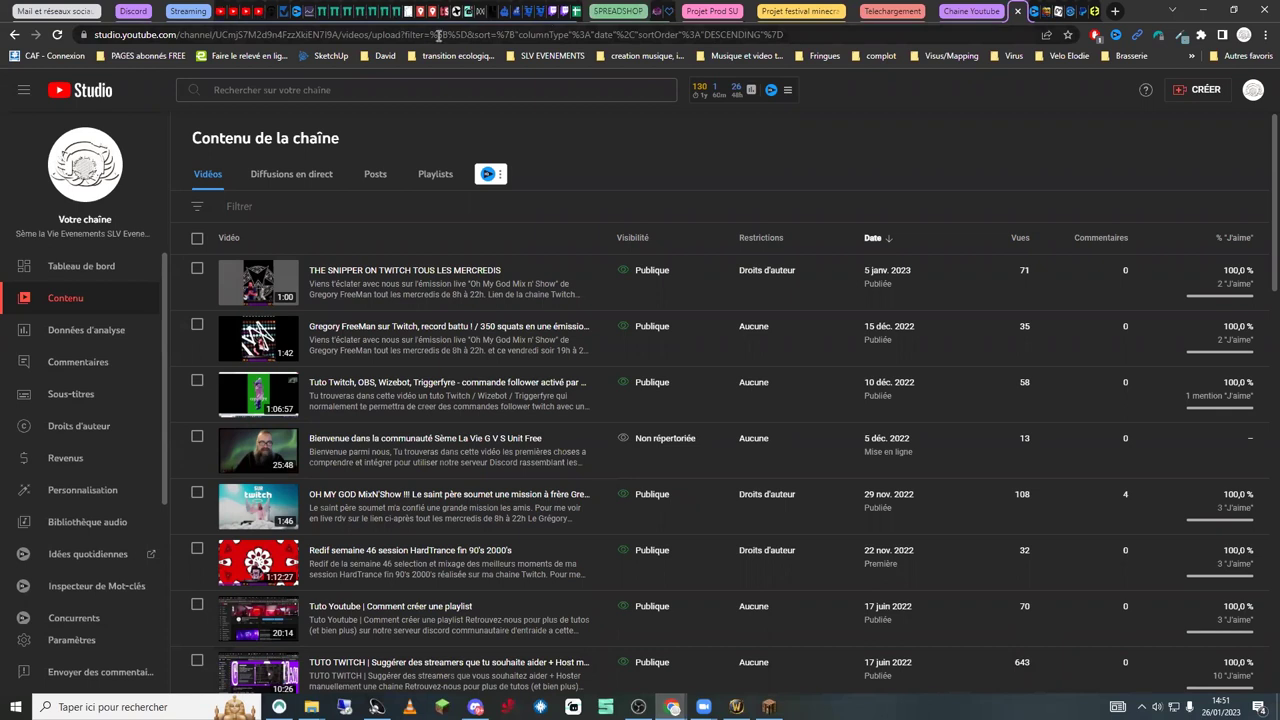
{"action": "left_click", "coordinate": [553, 11]}
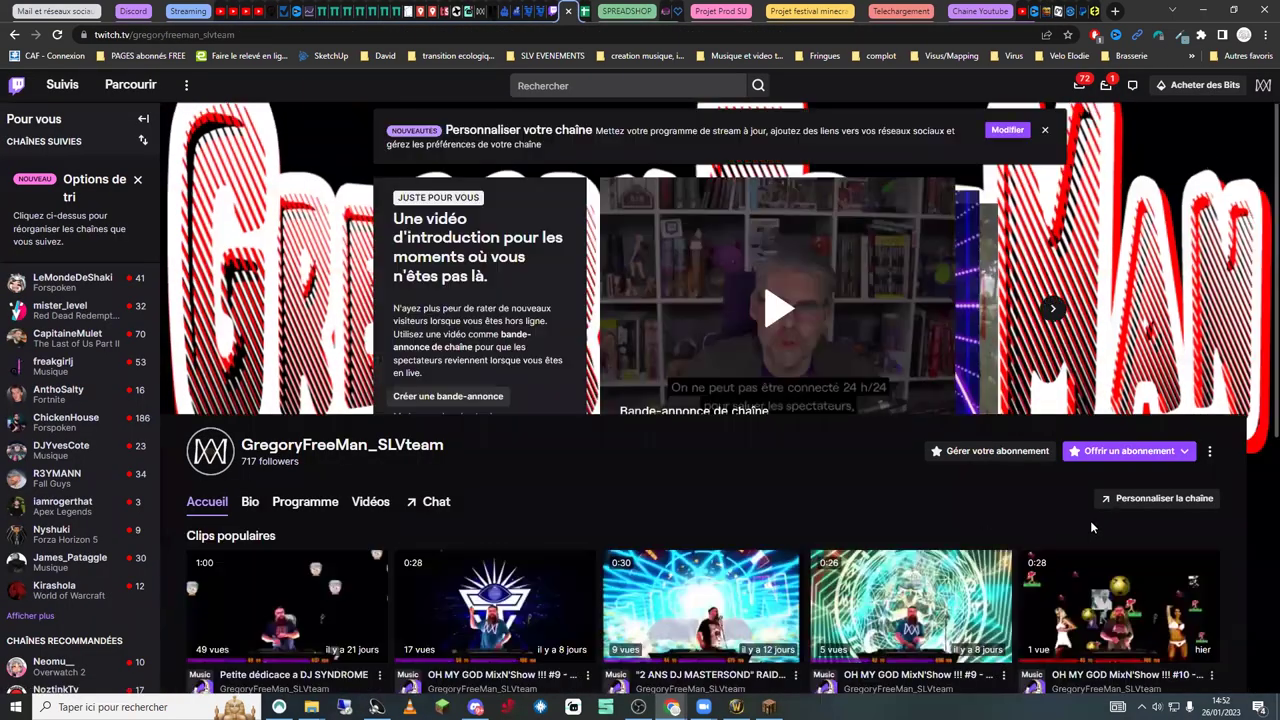
{"action": "left_click", "coordinate": [1165, 498]}
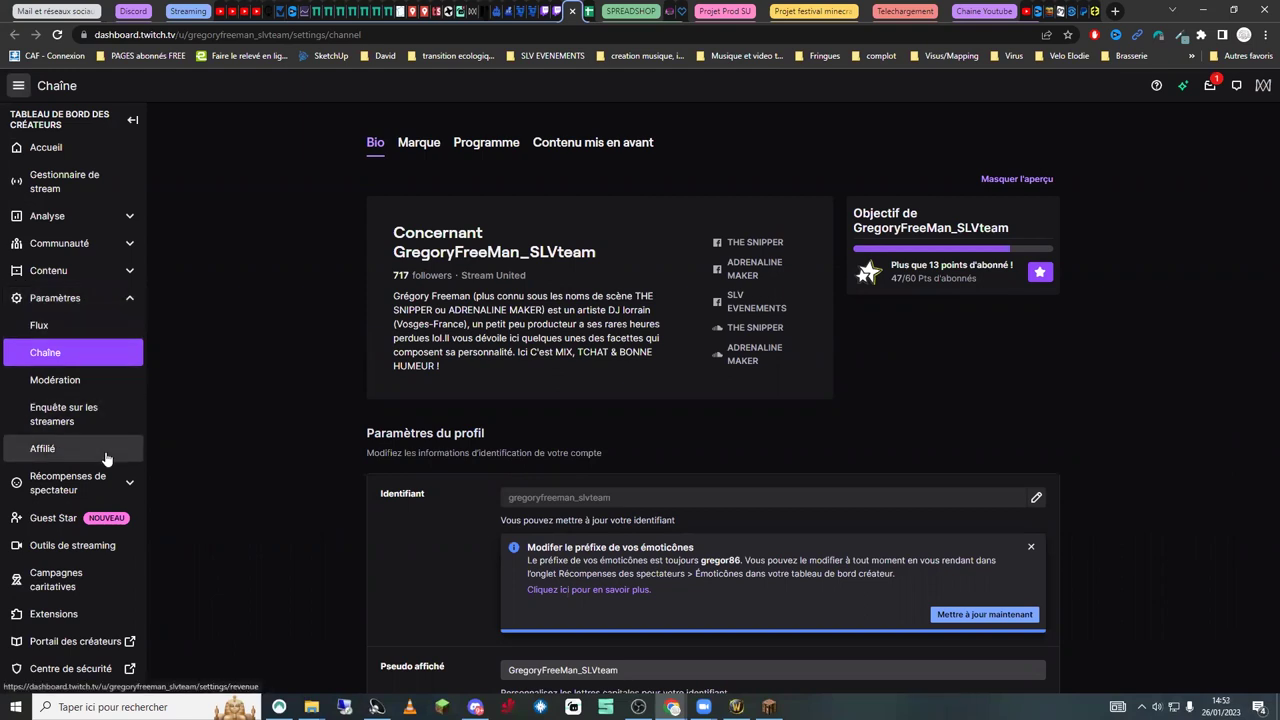
{"action": "left_click", "coordinate": [77, 612]}
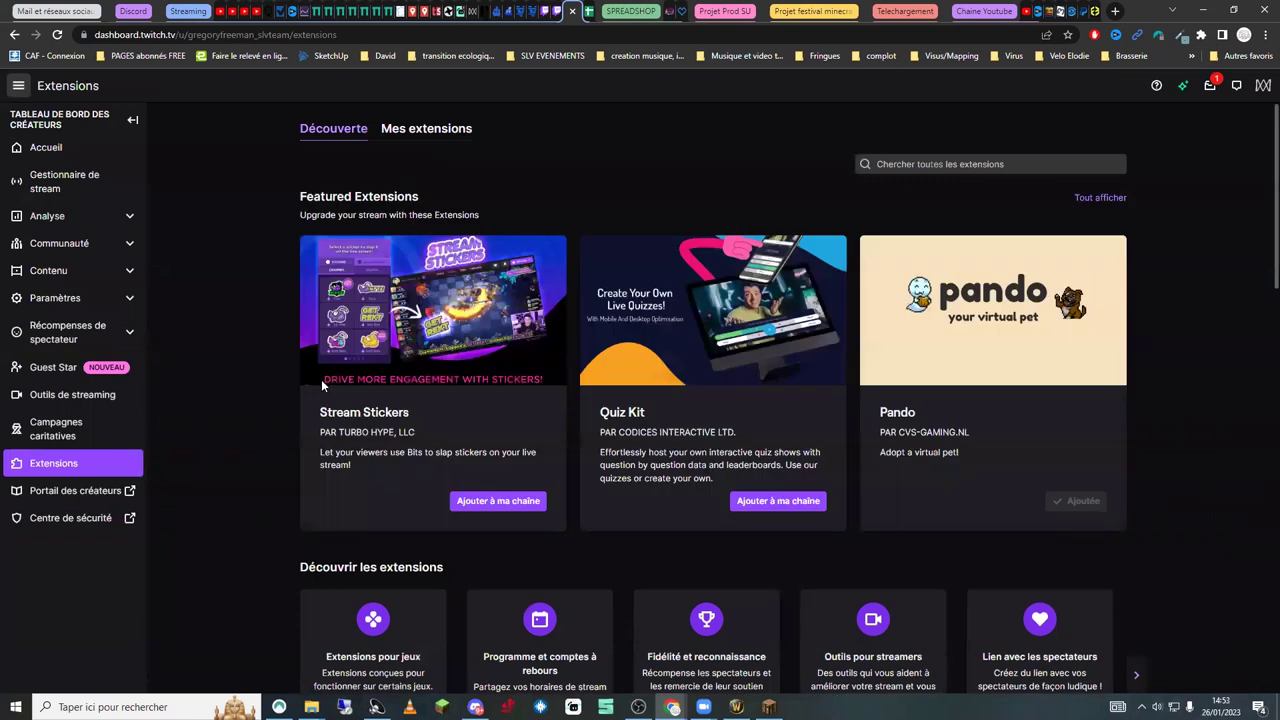
Search the Twitch extensions for "overlay".
{"action": "left_click", "coordinate": [961, 166]}
{"action": "type", "text": "ove"}
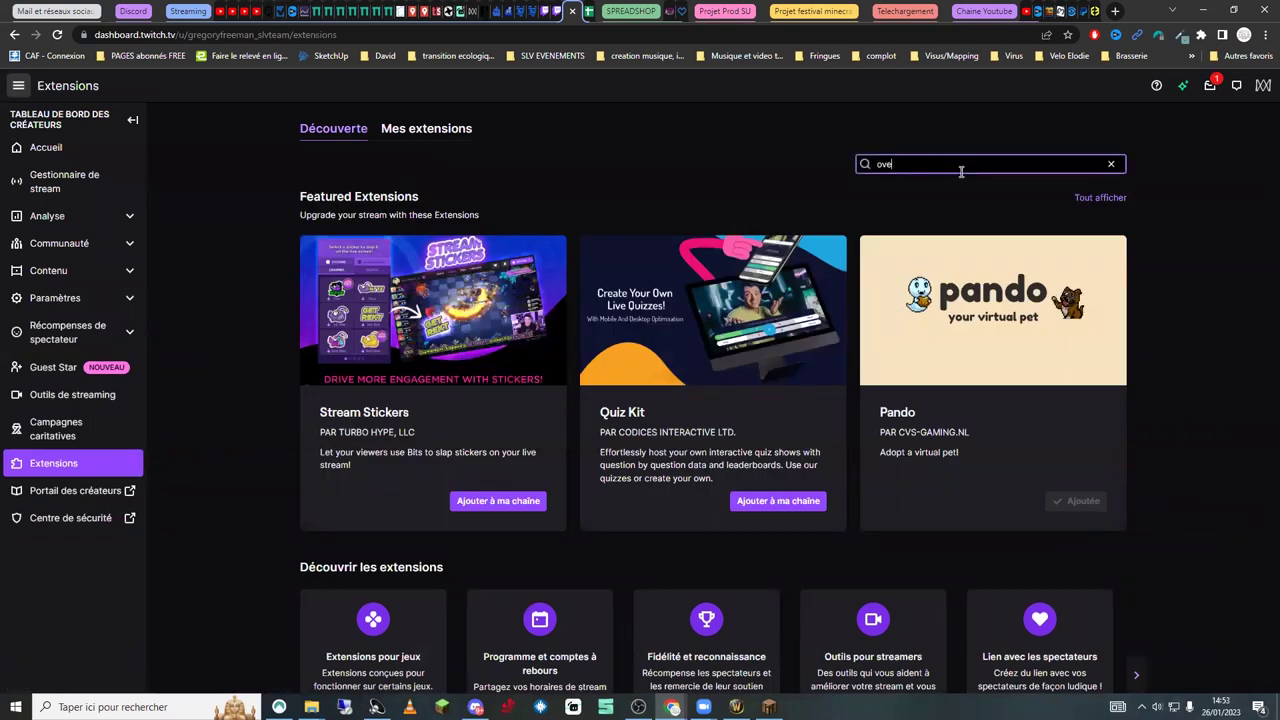
{"action": "type", "text": "rt"}
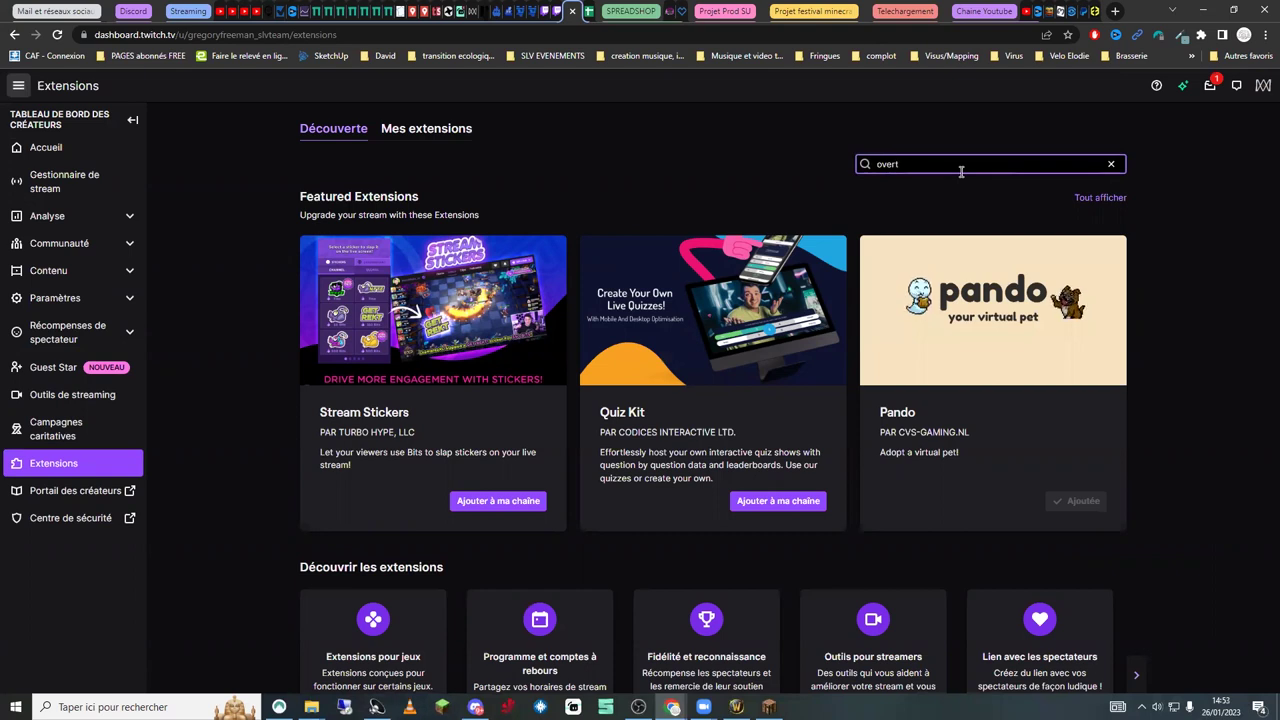
{"action": "key", "text": "BackSpace"}
{"action": "type", "text": "l"}
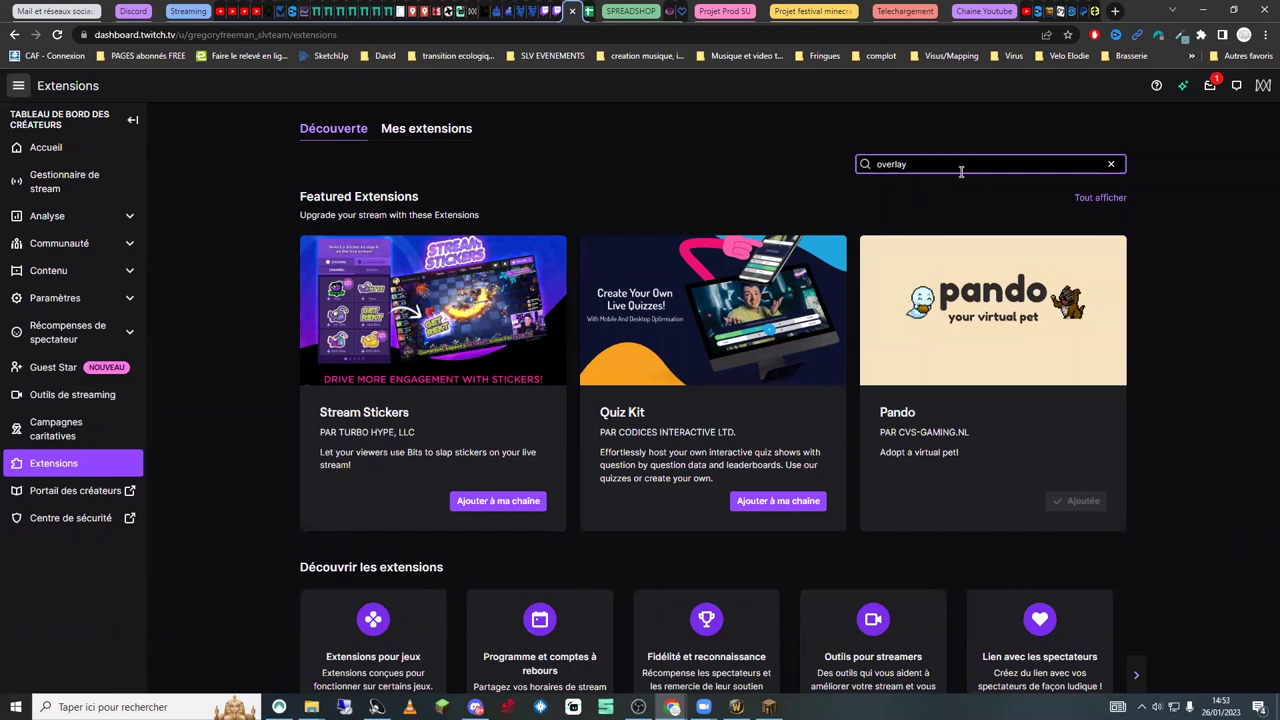
{"action": "key", "text": "Return"}
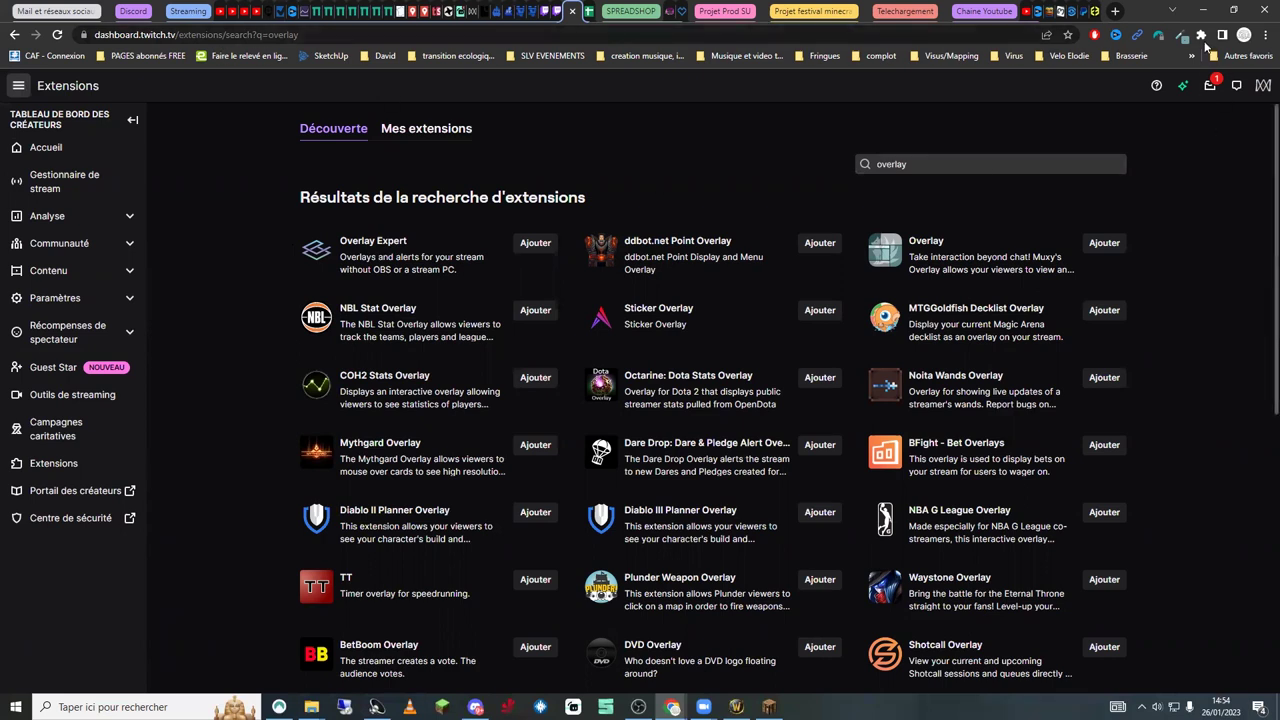
Open the Streamlabs dashboard in the already loaded browser tab, maximize the window and look through the tools in its navigation.
{"action": "key", "text": "super+Down"}
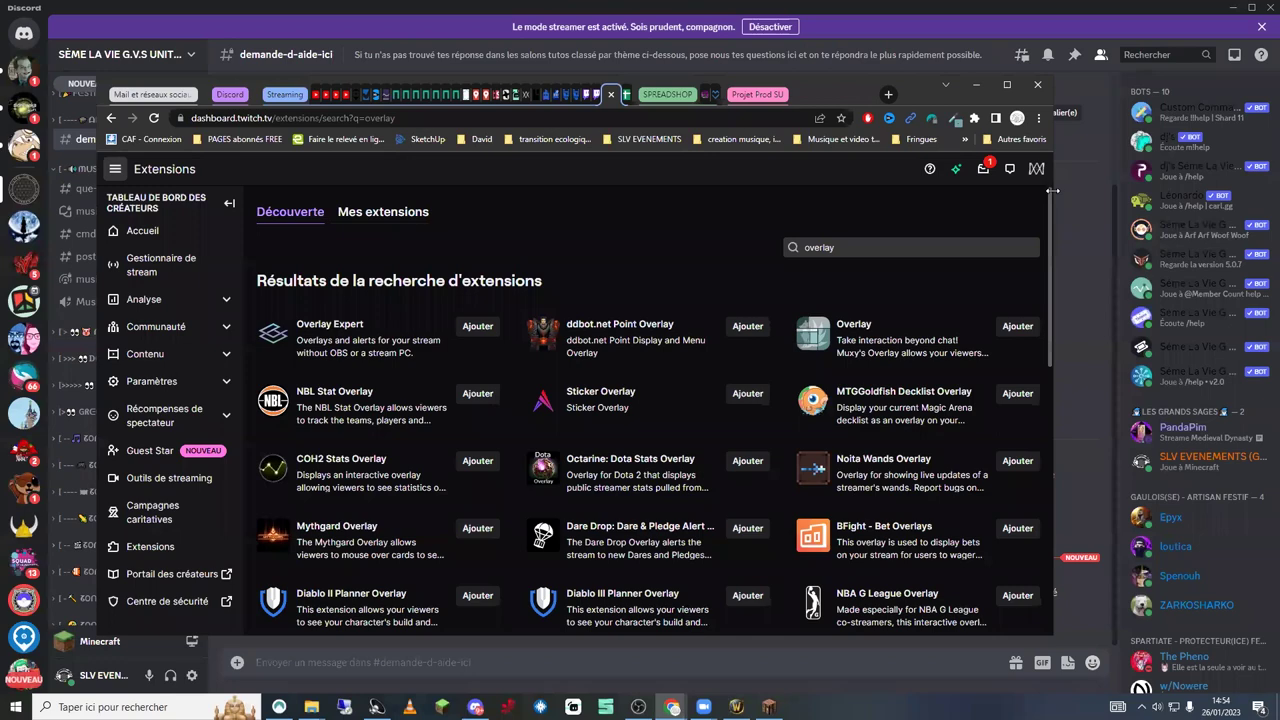
{"action": "left_click_drag", "start_coordinate": [1052, 190], "coordinate": [1276, 190]}
{"action": "left_click", "coordinate": [518, 94]}
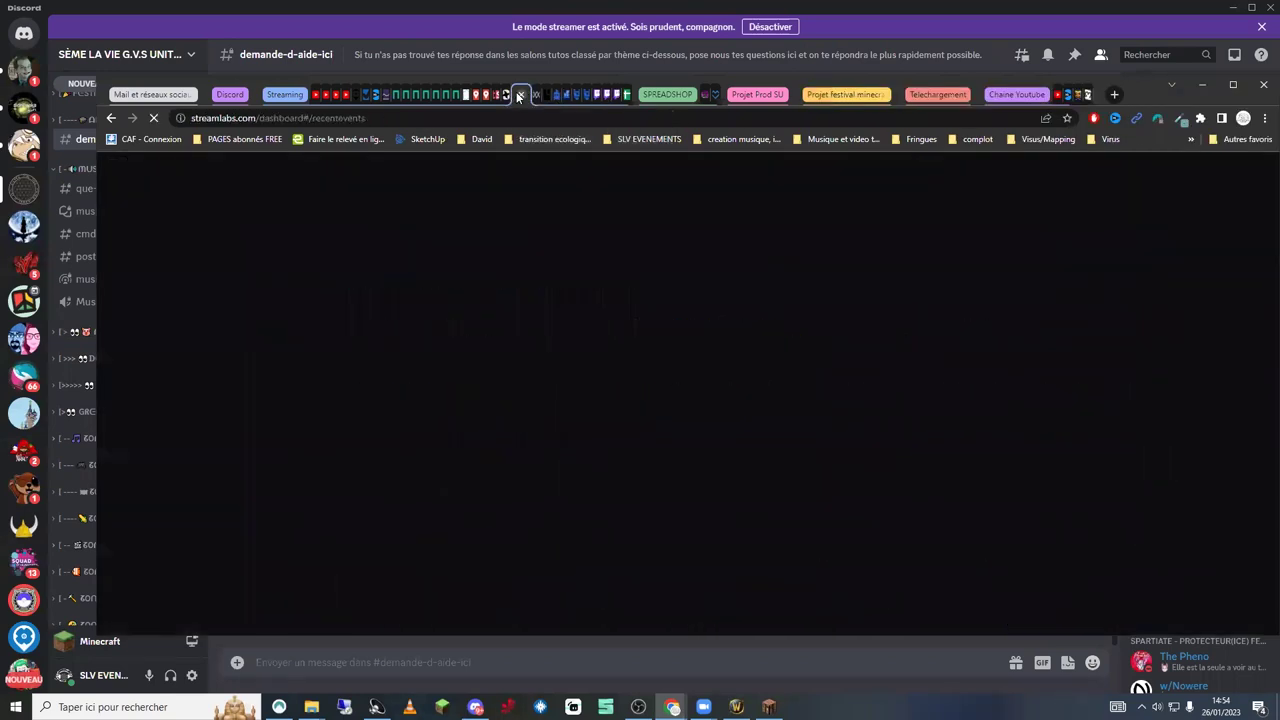
{"action": "key", "text": "super+Up"}
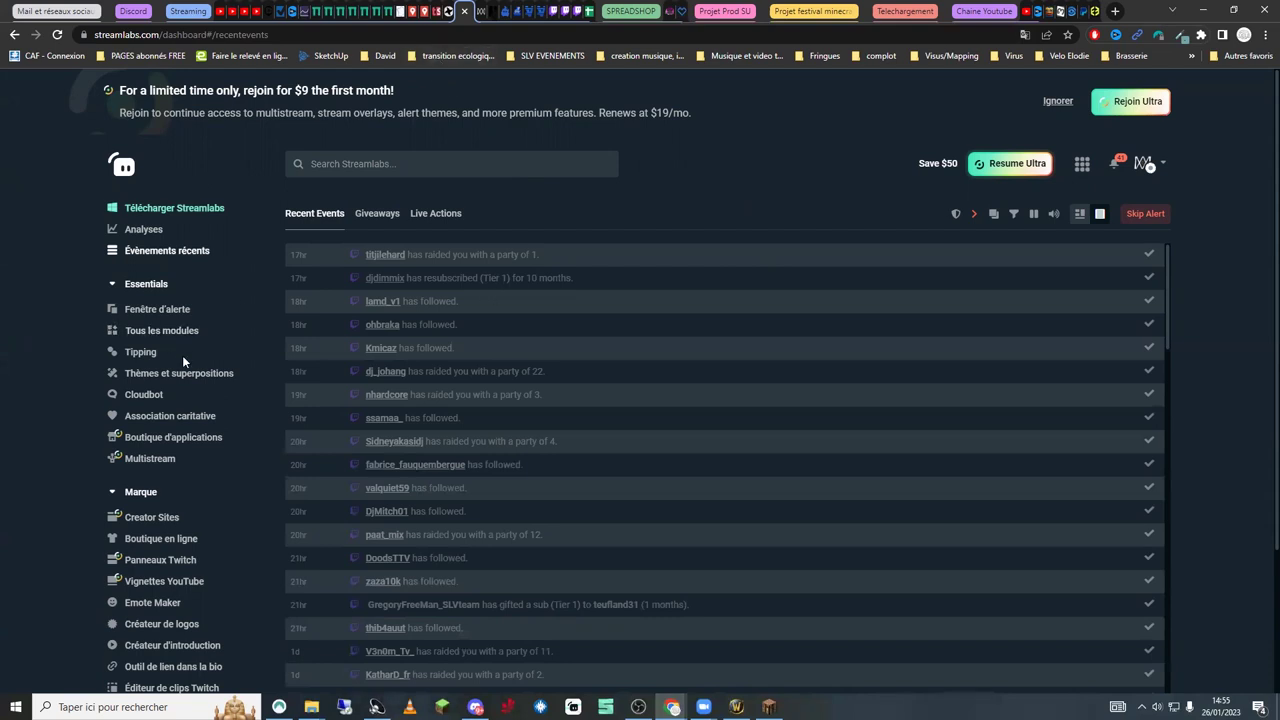
{"action": "scroll", "coordinate": [184, 361], "scroll_direction": "down", "scroll_amount": 2}
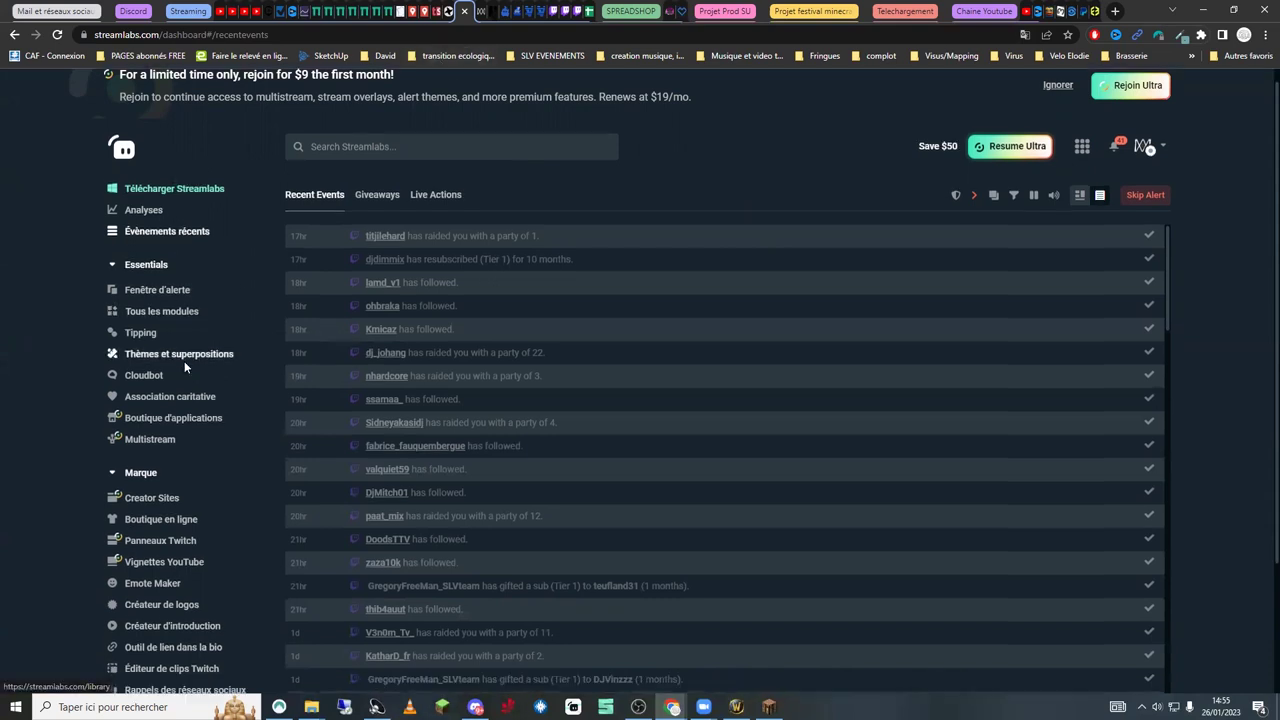
{"action": "scroll", "coordinate": [203, 440], "scroll_direction": "up", "scroll_amount": 2}
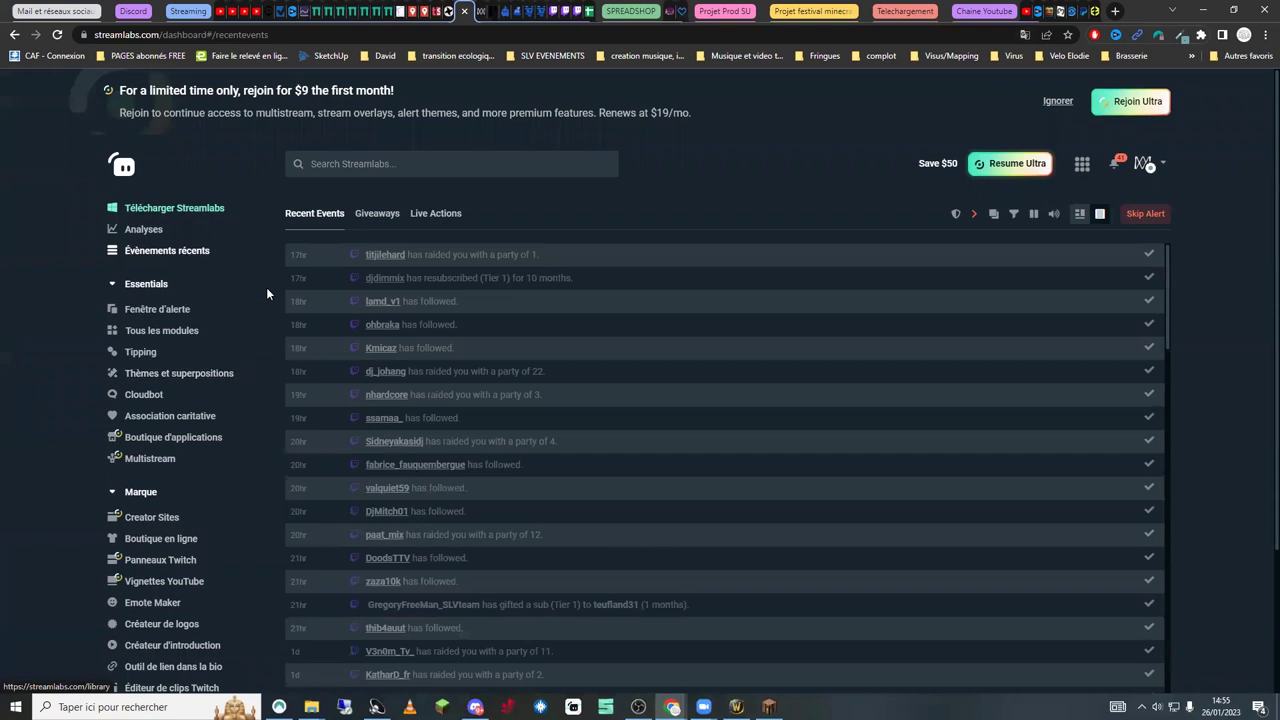
Search Streamlabs for "overl" and open the Themes & Overlays library.
{"action": "left_click", "coordinate": [365, 163]}
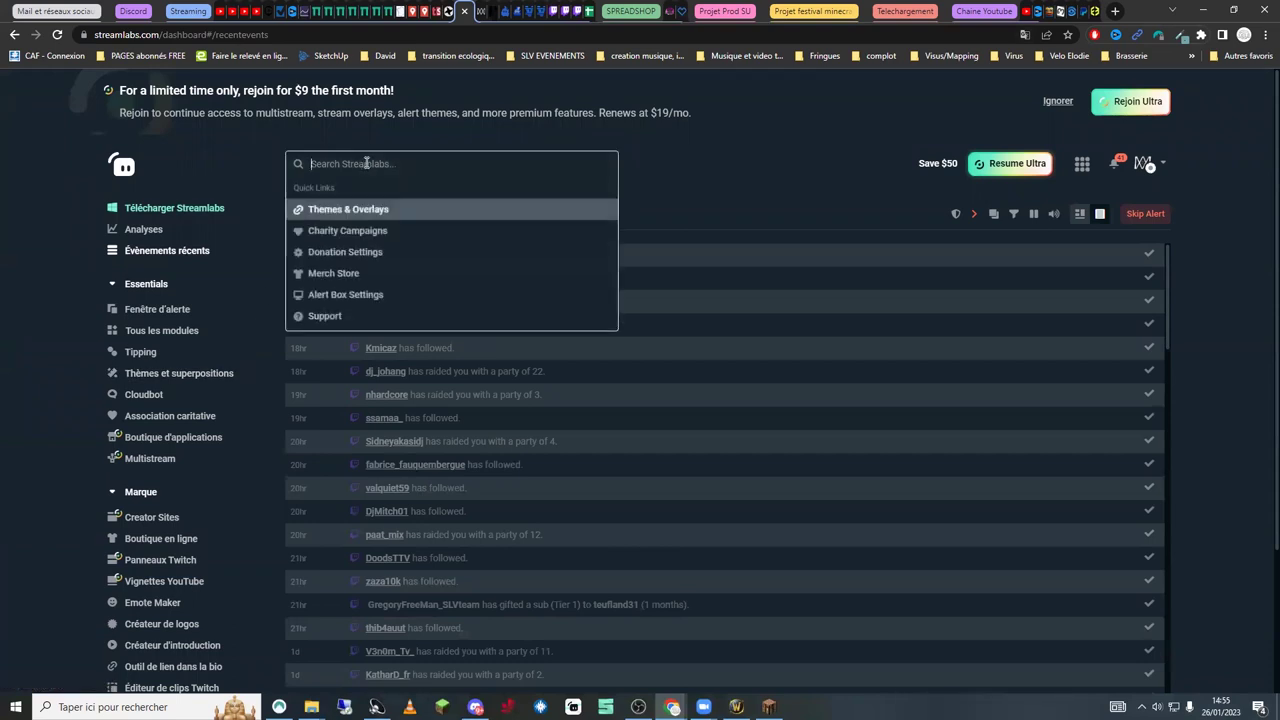
{"action": "type", "text": "overl"}
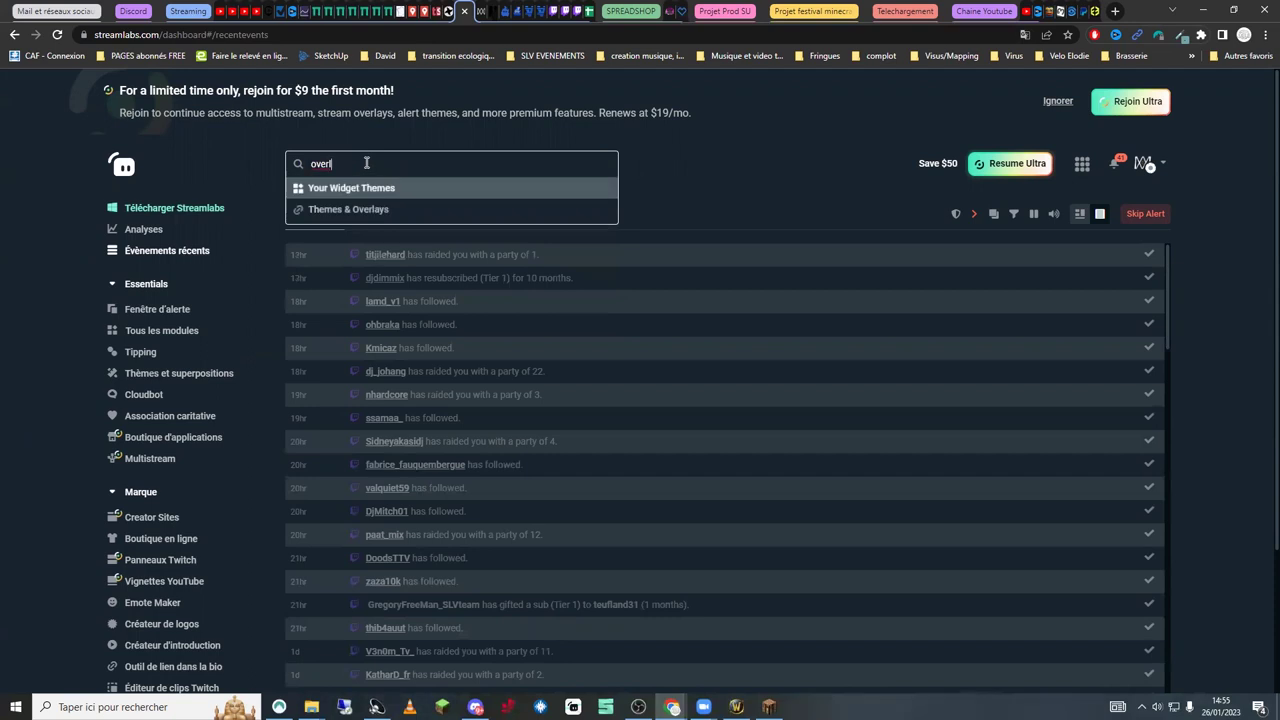
{"action": "left_click", "coordinate": [367, 209]}
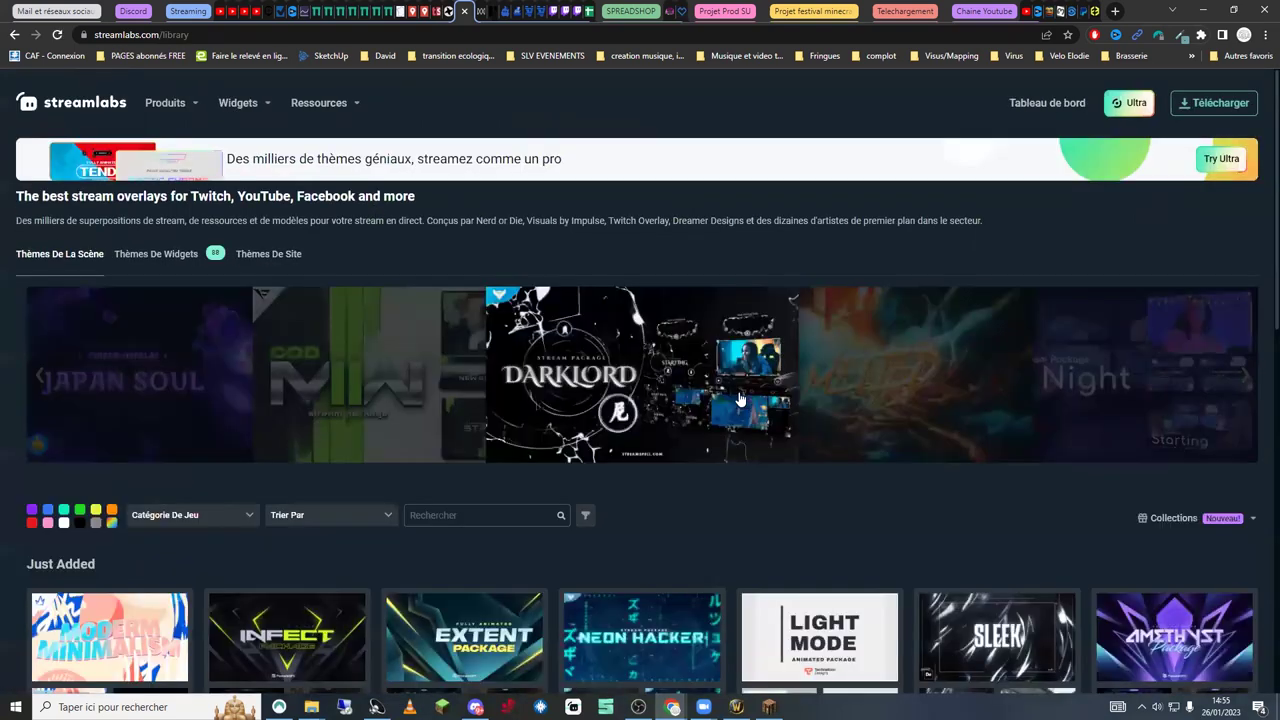
Look through the recently added scene themes and sorting options, and search the theme library for "free".
{"action": "scroll", "coordinate": [550, 320], "scroll_direction": "down", "scroll_amount": 2}
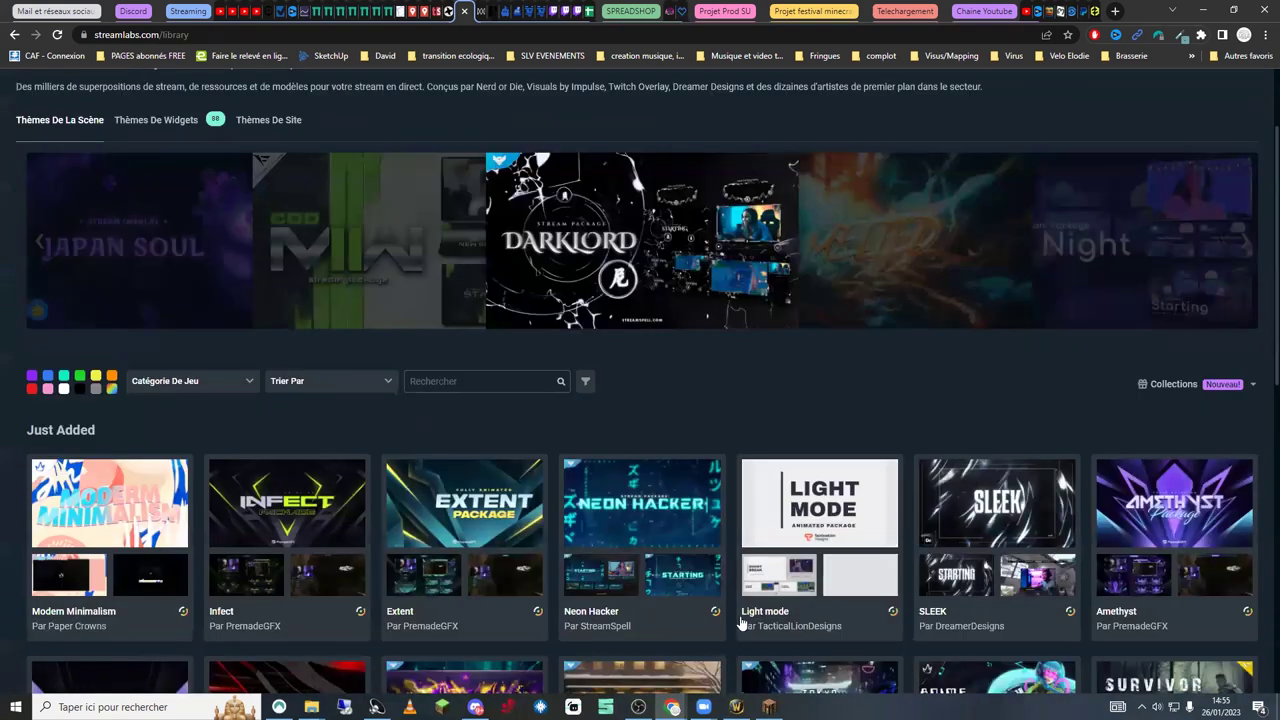
{"action": "scroll", "coordinate": [740, 620], "scroll_direction": "down", "scroll_amount": 3}
{"action": "mouse_move", "coordinate": [218, 522]}
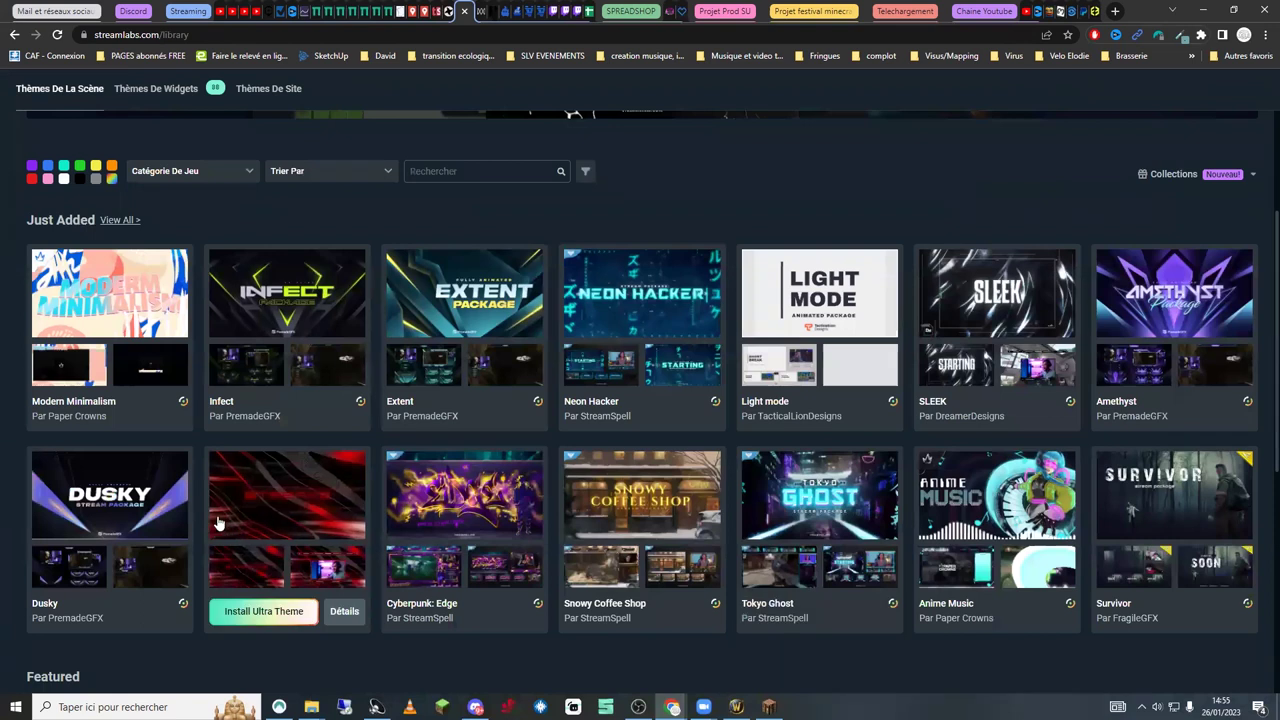
{"action": "mouse_move", "coordinate": [604, 463]}
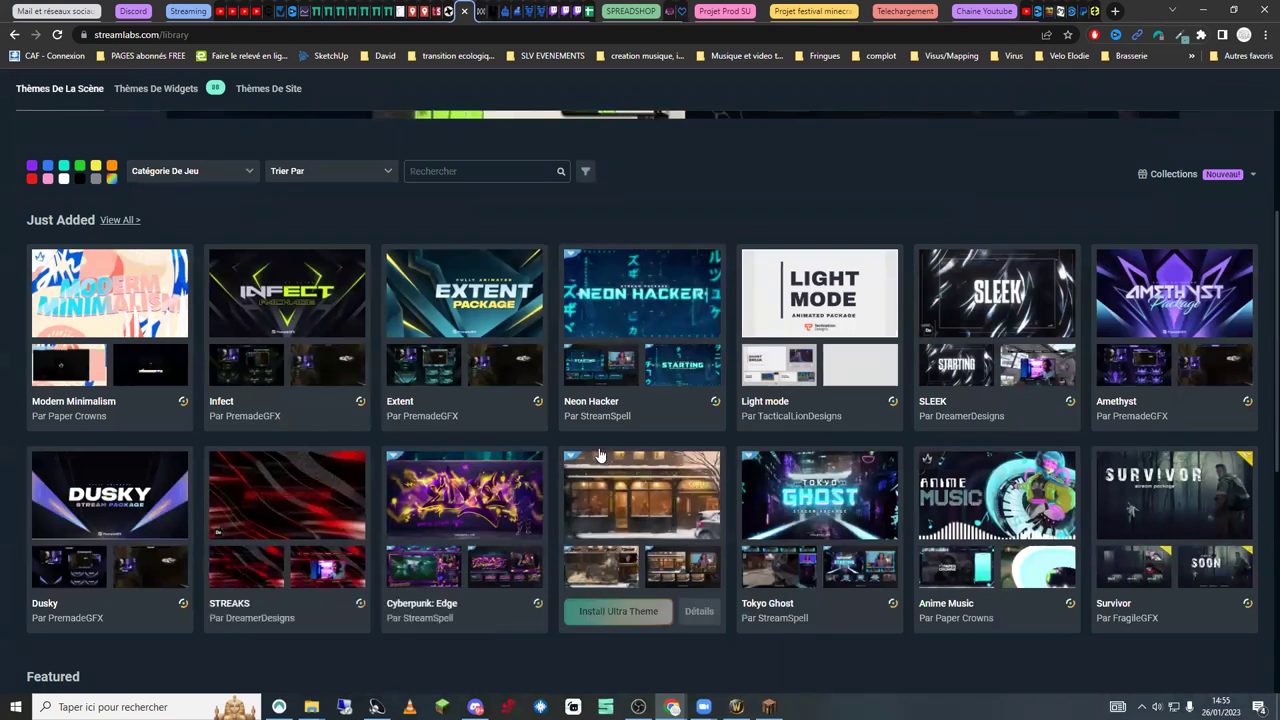
{"action": "scroll", "coordinate": [604, 463], "scroll_direction": "down", "scroll_amount": 1}
{"action": "scroll", "coordinate": [604, 463], "scroll_direction": "up", "scroll_amount": 2}
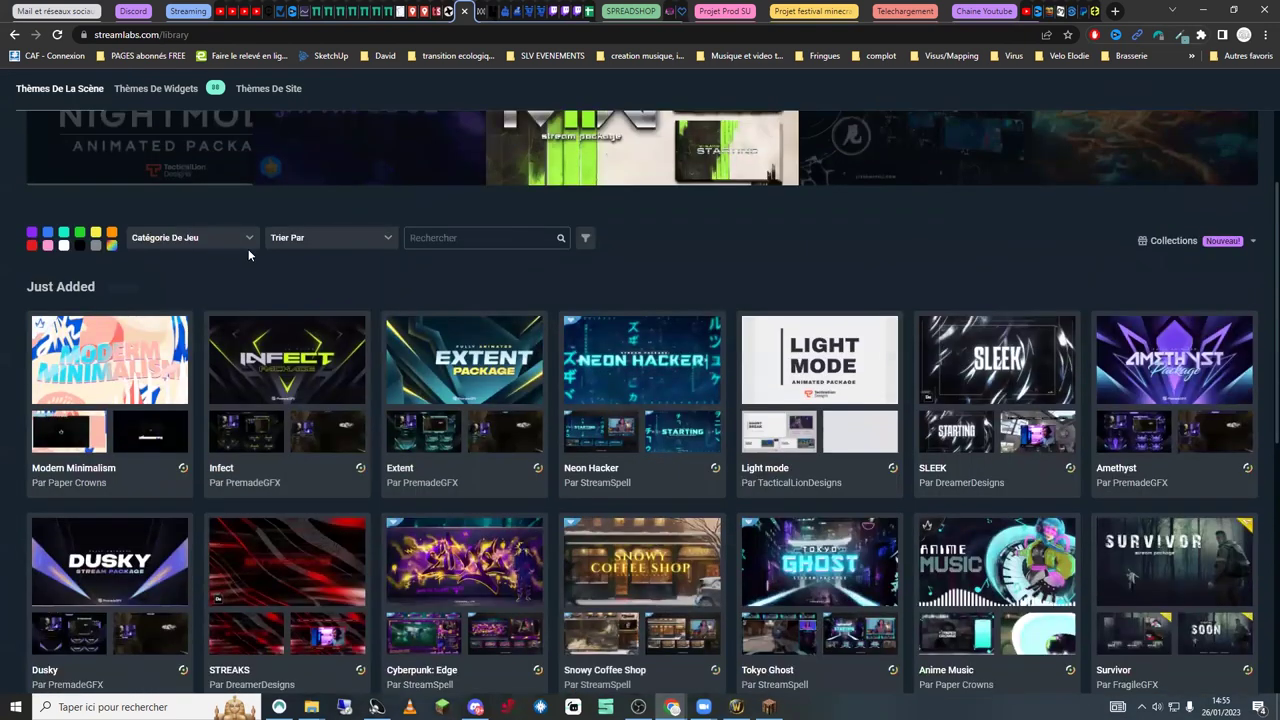
{"action": "left_click", "coordinate": [318, 240]}
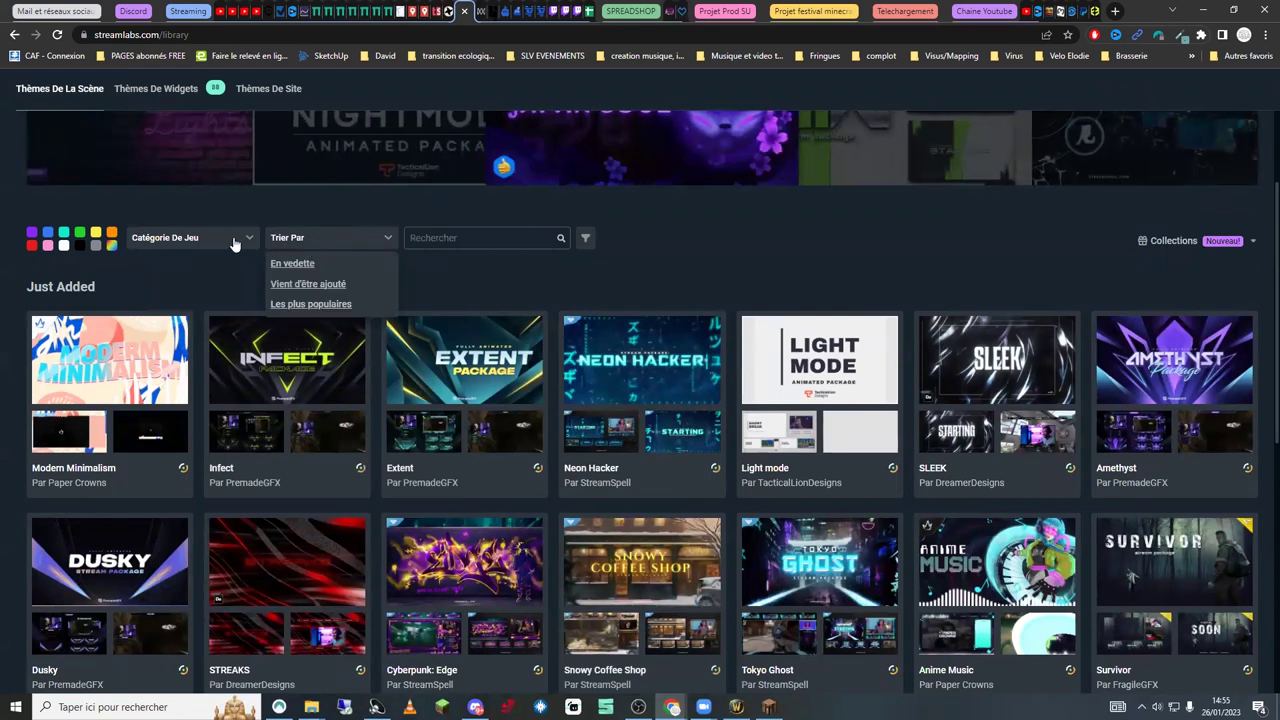
{"action": "left_click", "coordinate": [439, 241]}
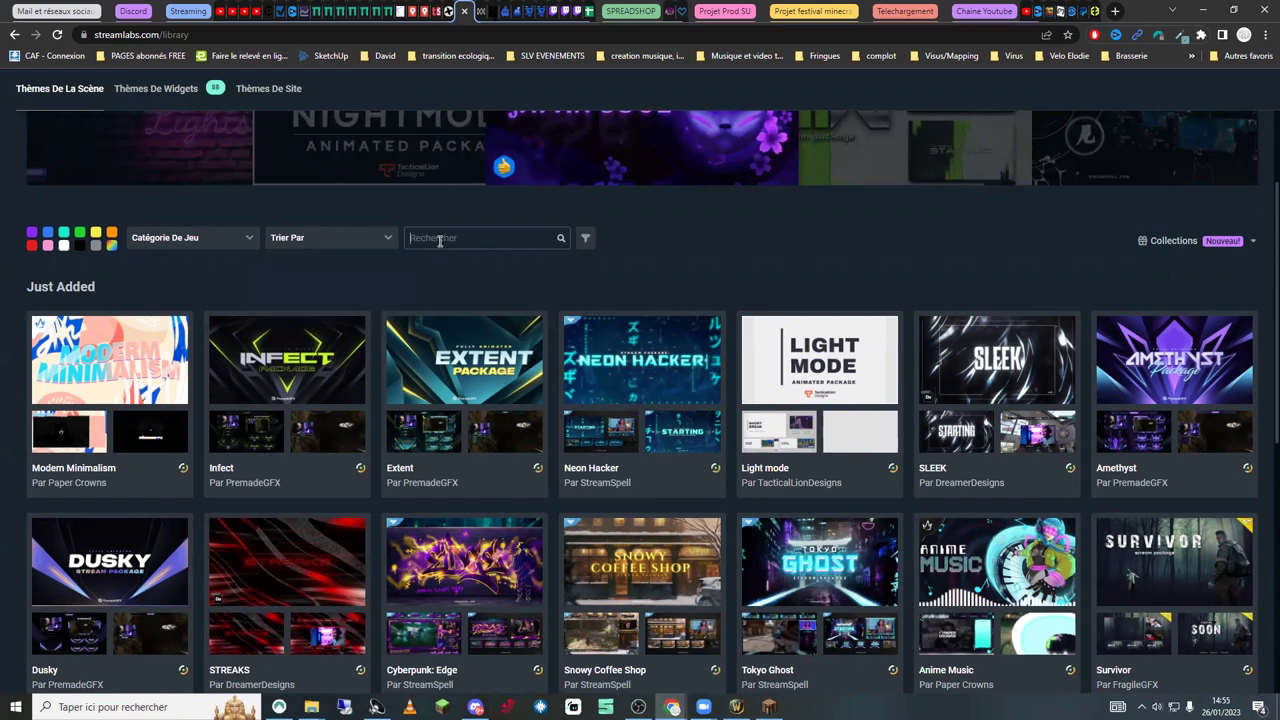
{"action": "type", "text": "free"}
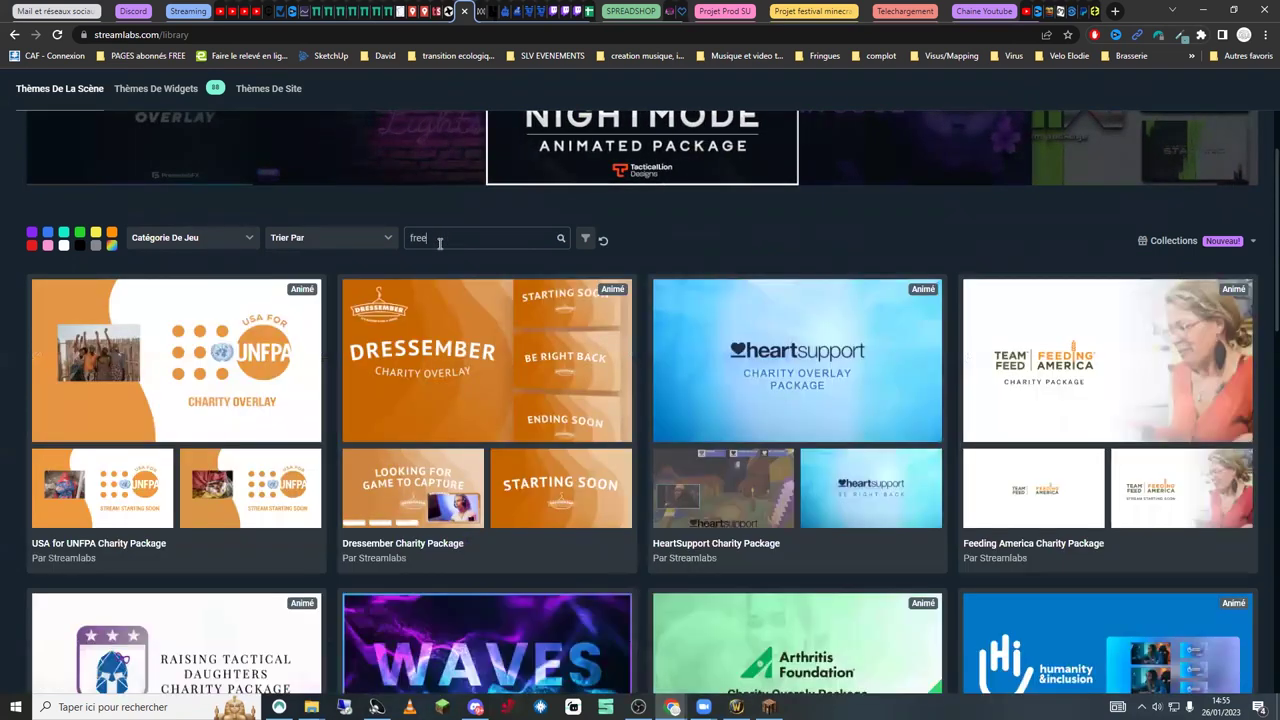
Open the Override theme by TacticalLionDesigns from the search results and examine its scene previews and install option.
{"action": "scroll", "coordinate": [313, 470], "scroll_direction": "down", "scroll_amount": 6}
{"action": "scroll", "coordinate": [562, 520], "scroll_direction": "down", "scroll_amount": 5}
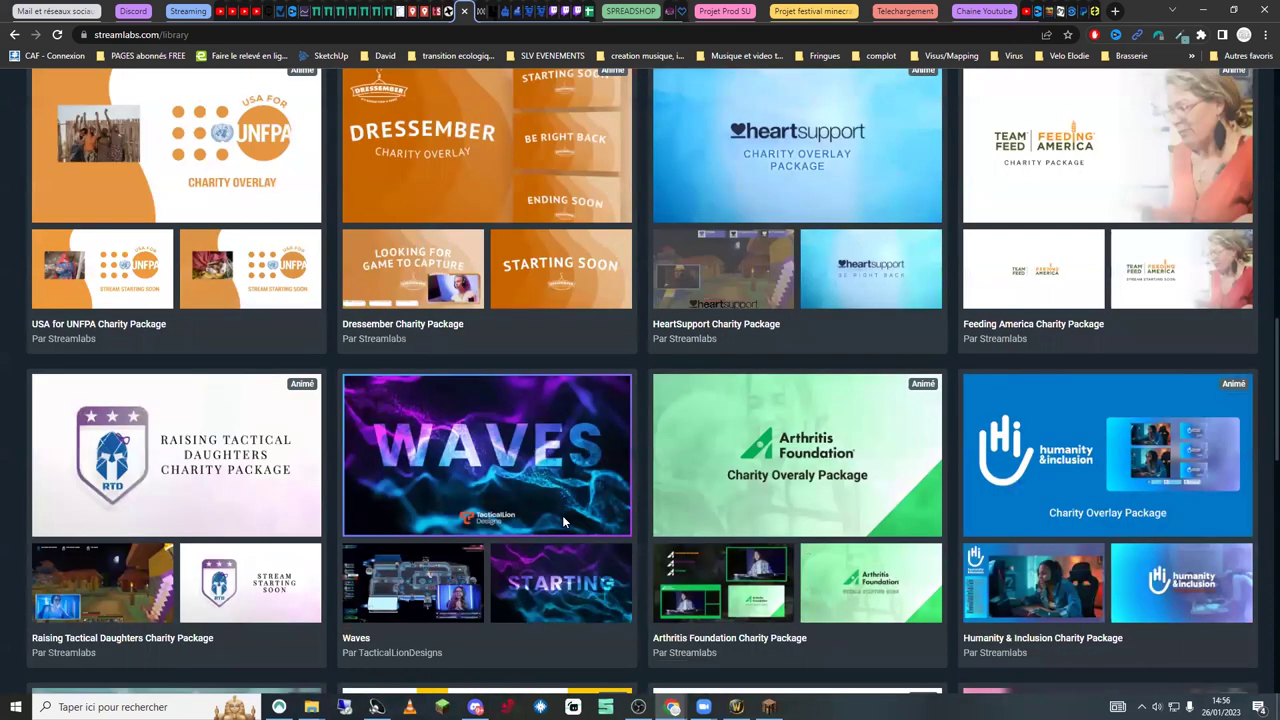
{"action": "left_click", "coordinate": [520, 497]}
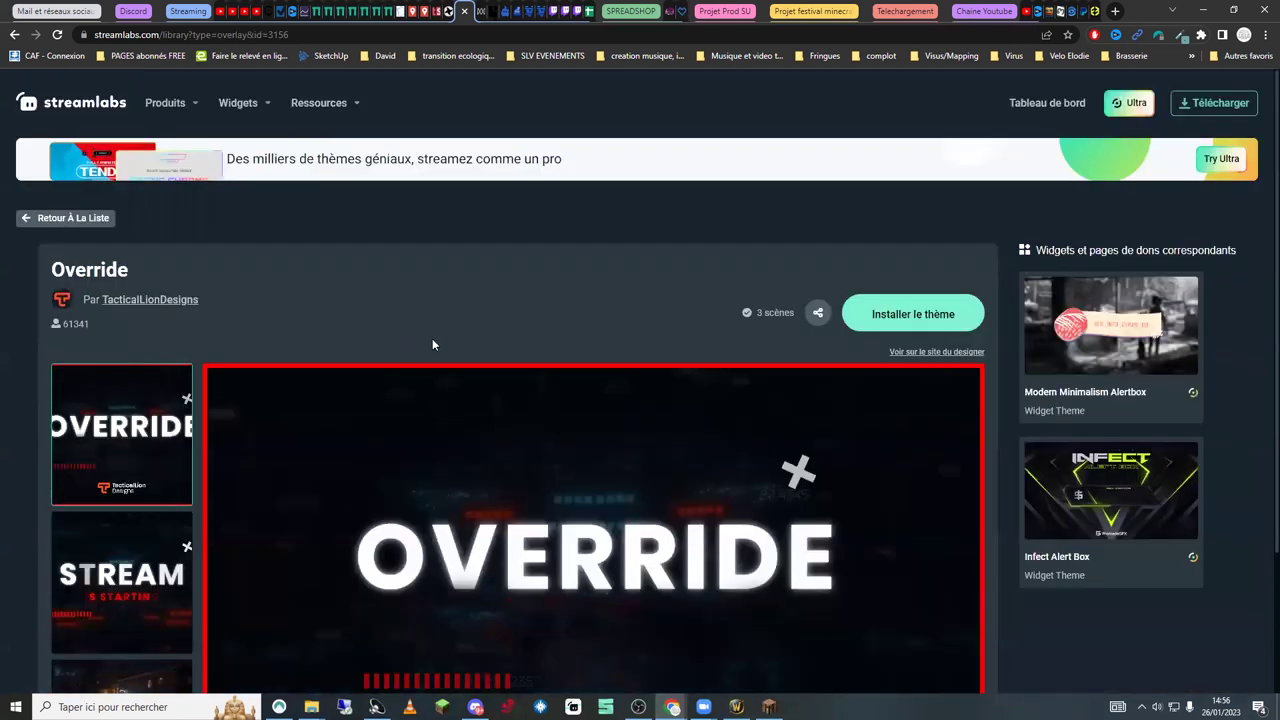
{"action": "scroll", "coordinate": [452, 326], "scroll_direction": "down", "scroll_amount": 2}
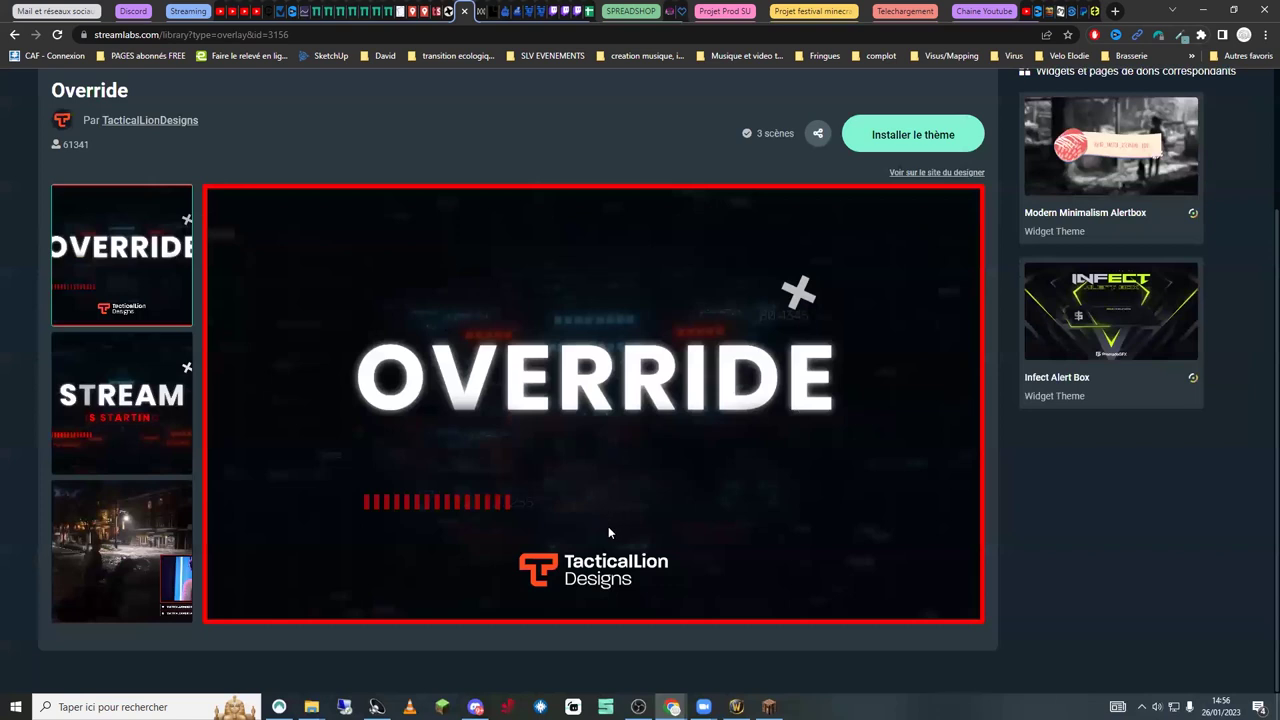
{"action": "scroll", "coordinate": [608, 526], "scroll_direction": "up", "scroll_amount": 2}
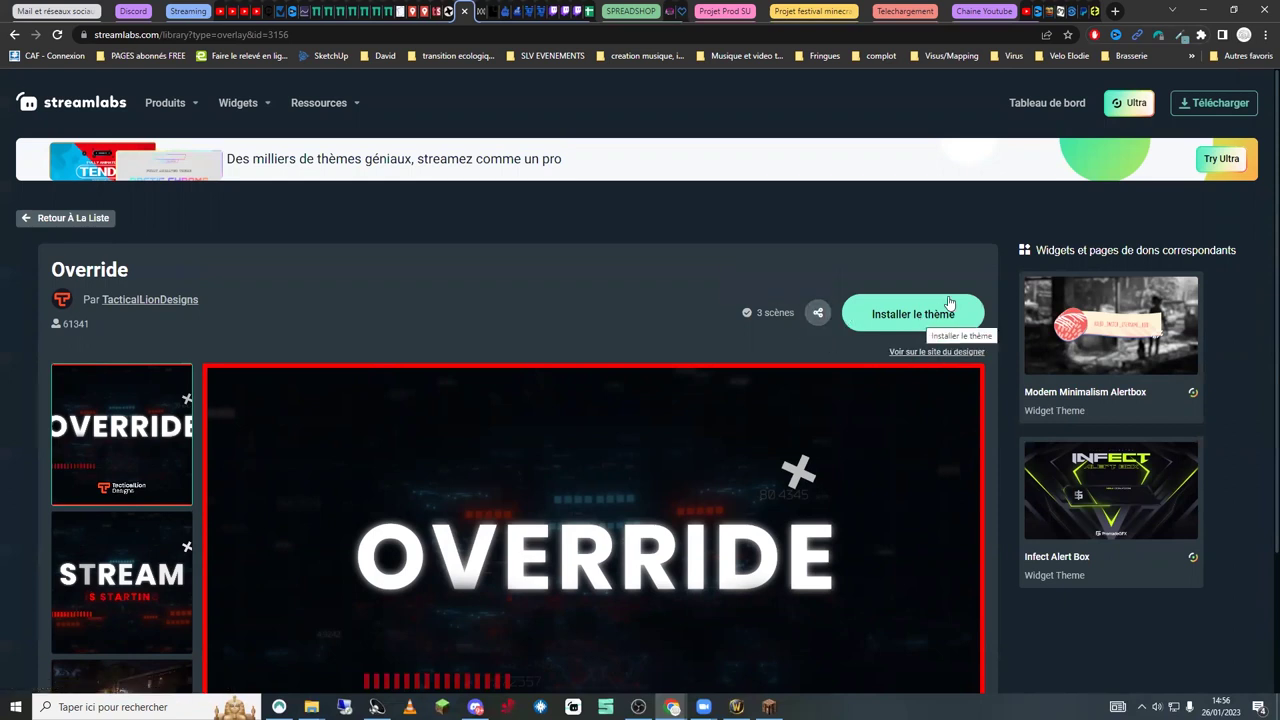
{"action": "scroll", "coordinate": [283, 306], "scroll_direction": "down", "scroll_amount": 1}
{"action": "scroll", "coordinate": [283, 306], "scroll_direction": "up", "scroll_amount": 1}
Switch to OBS and delete the "Capture d'écran 2" source from the Scène Sandy scene.
{"action": "left_click", "coordinate": [638, 707]}
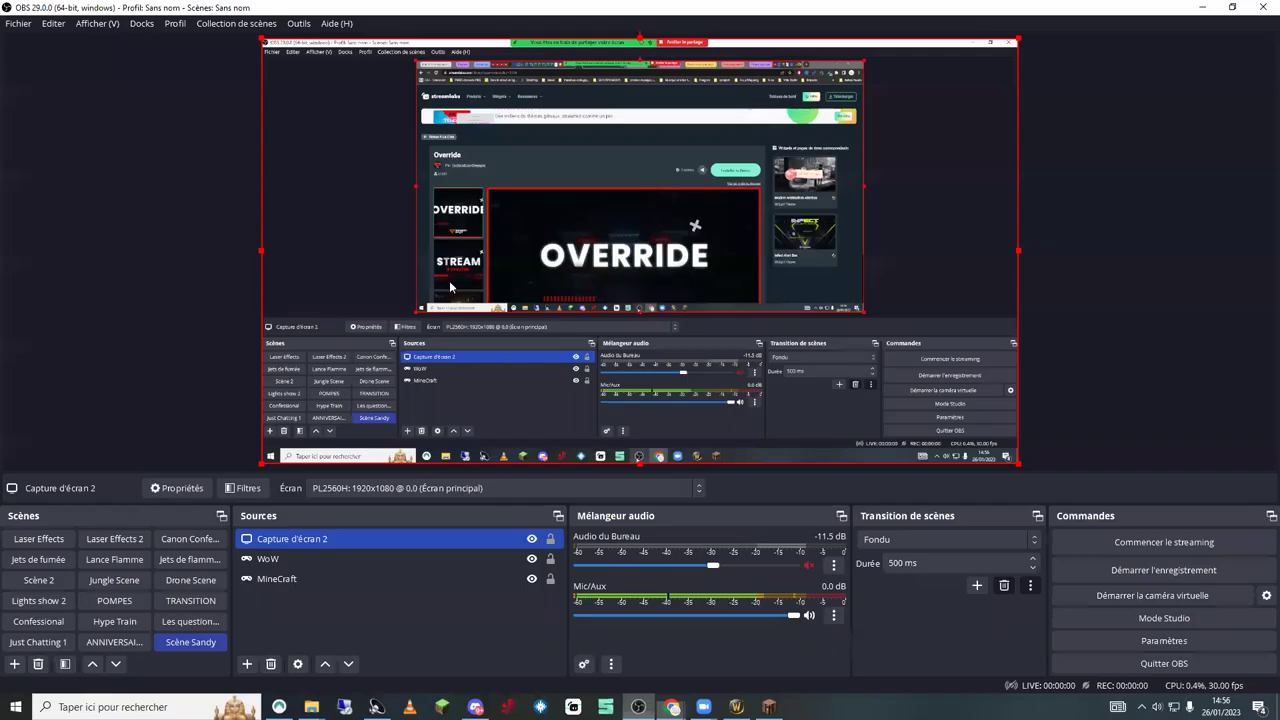
{"action": "right_click", "coordinate": [456, 542]}
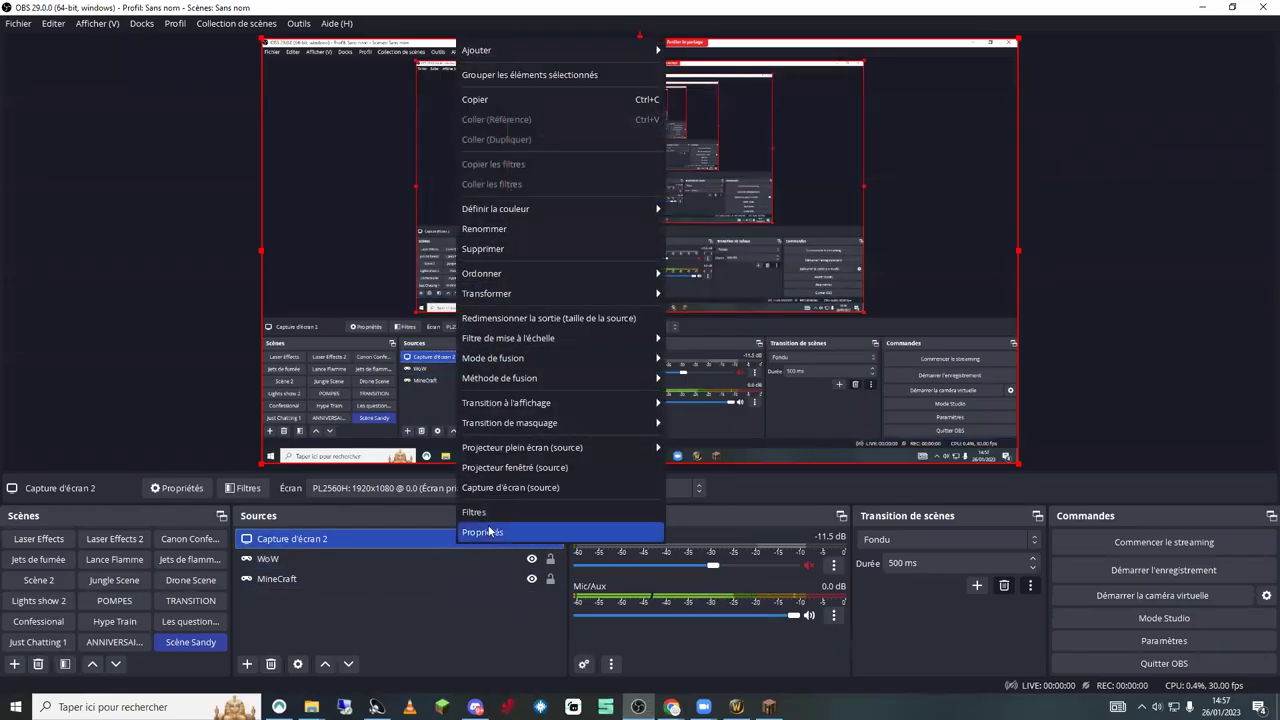
{"action": "left_click", "coordinate": [505, 248]}
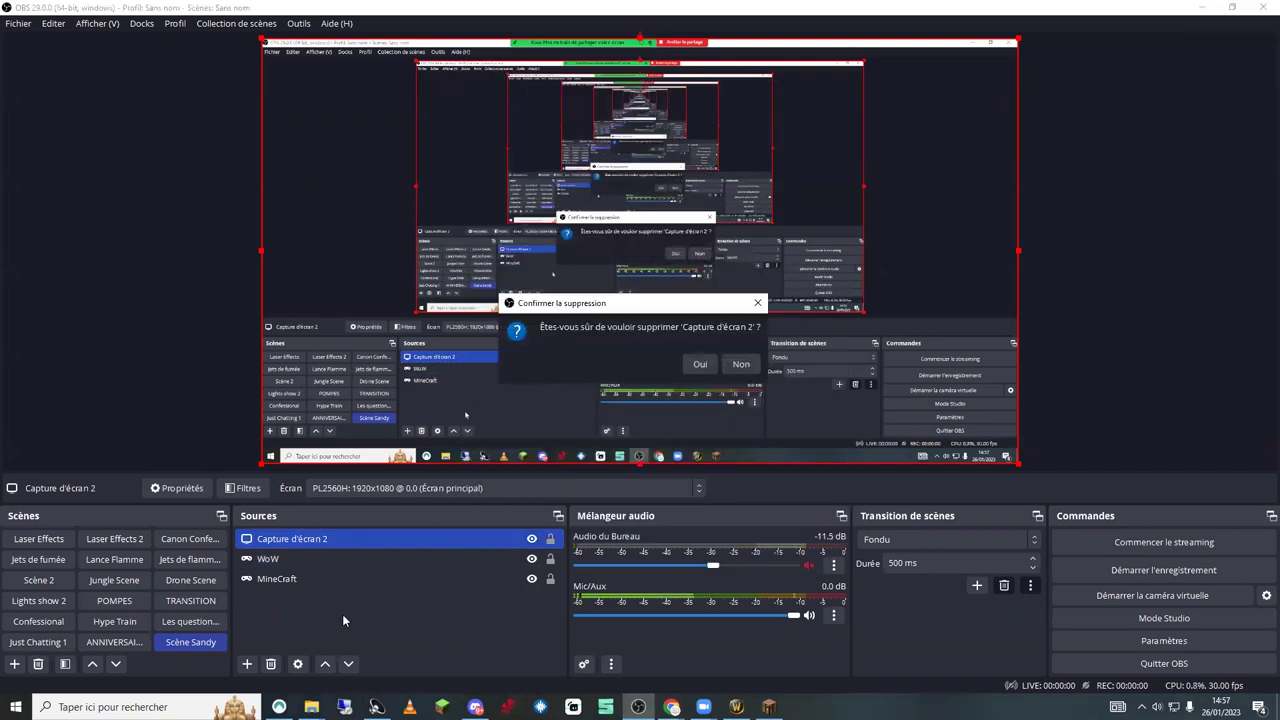
{"action": "left_click", "coordinate": [700, 363]}
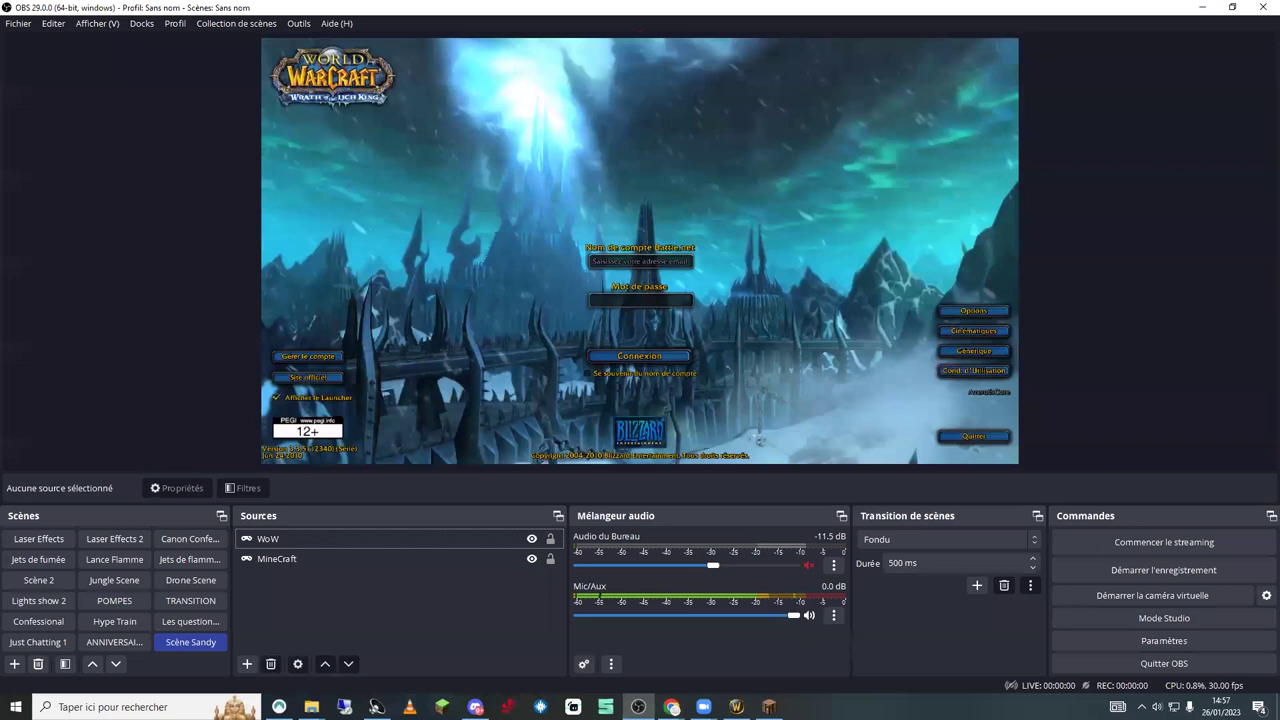
Add a browser source named "overlay ow3nd" to the scene, keeping the default URL and the 800 by 600 size.
{"action": "left_click", "coordinate": [249, 664]}
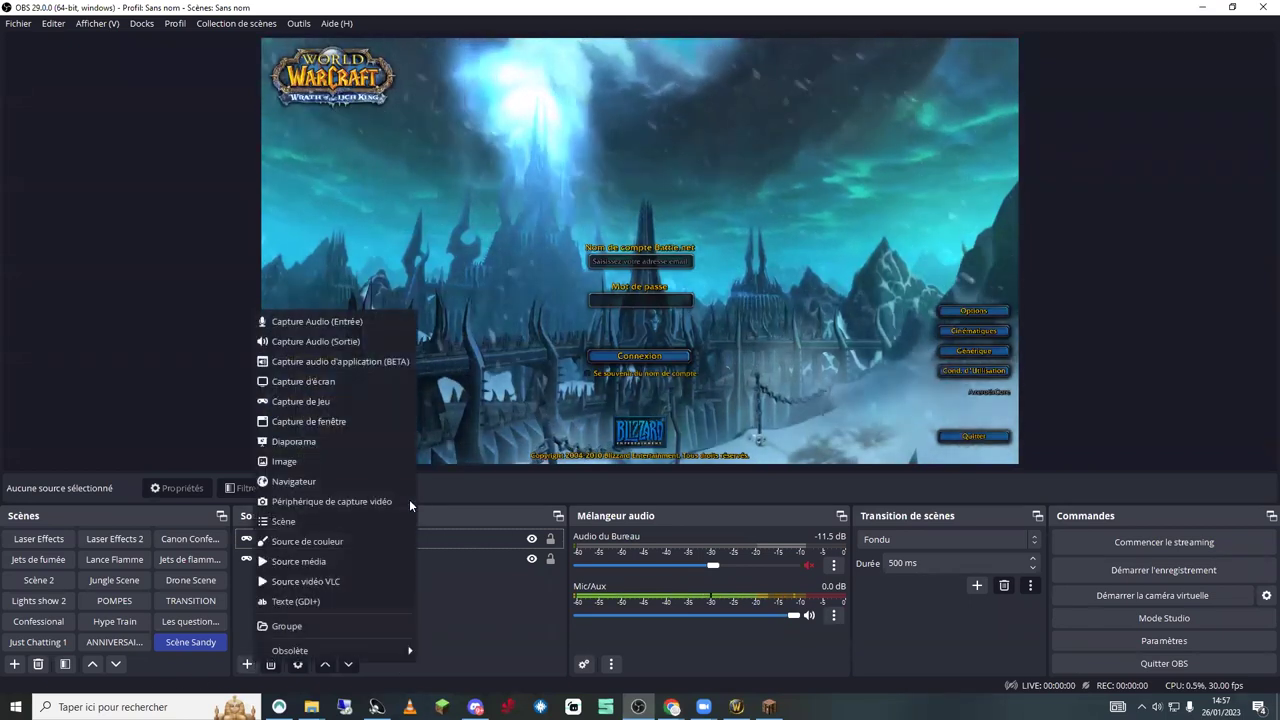
{"action": "left_click", "coordinate": [348, 482]}
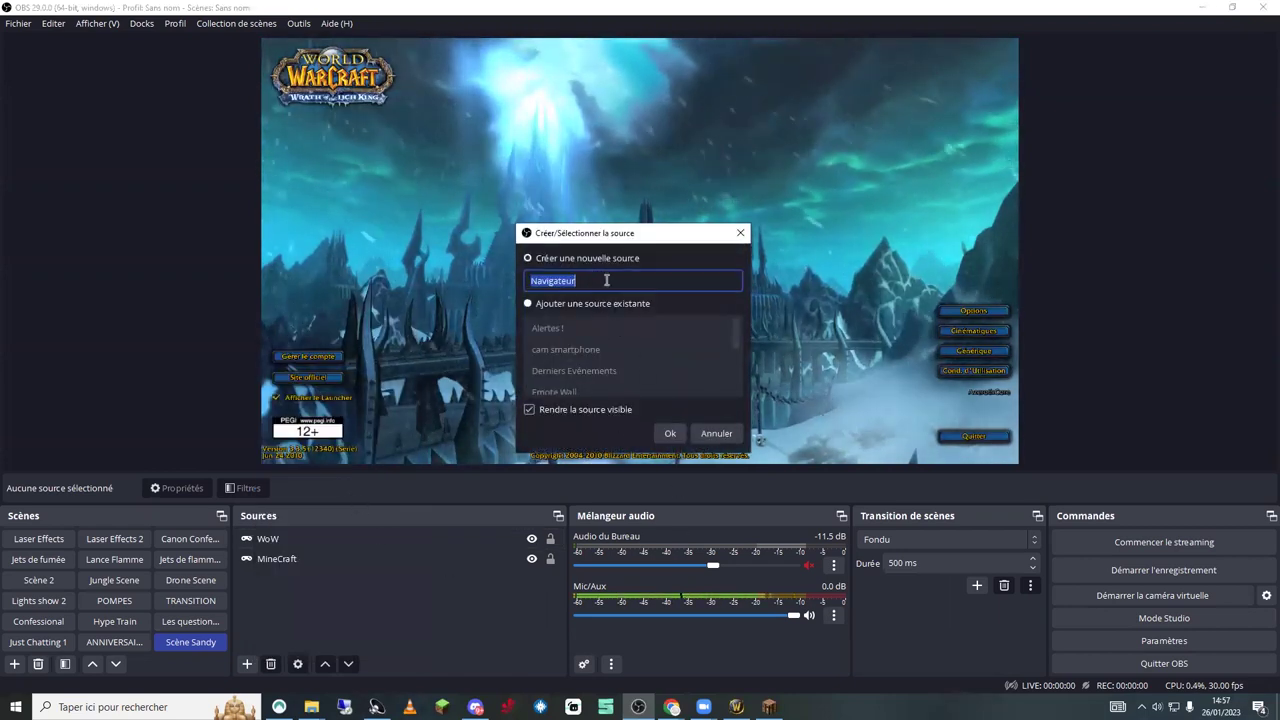
{"action": "type", "text": "ove"}
{"action": "type", "text": "ay"}
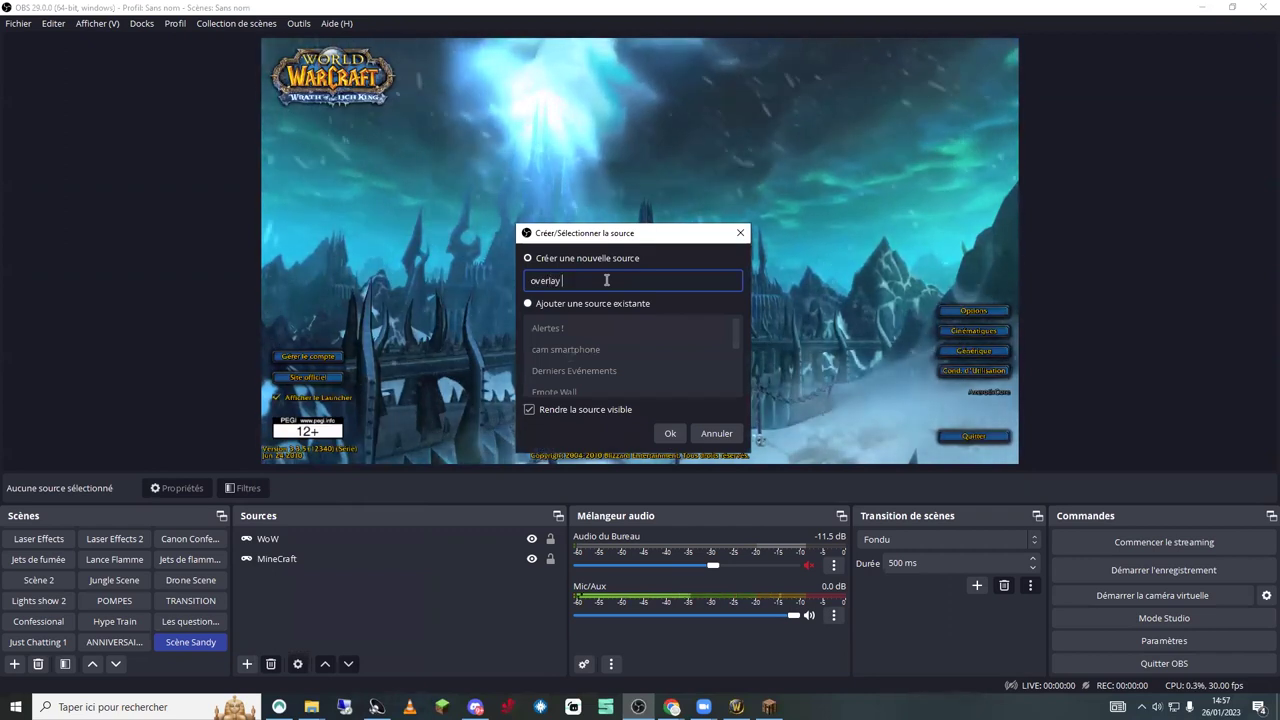
{"action": "type", "text": " ow3"}
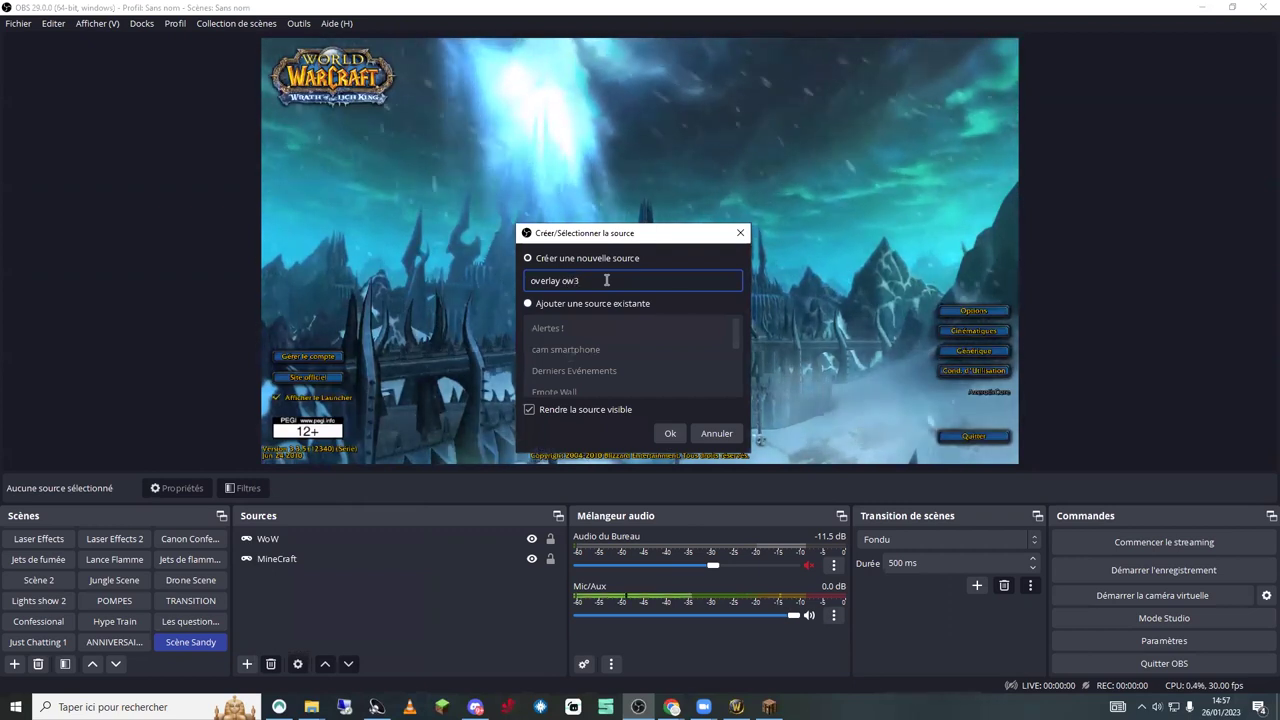
{"action": "type", "text": "nd"}
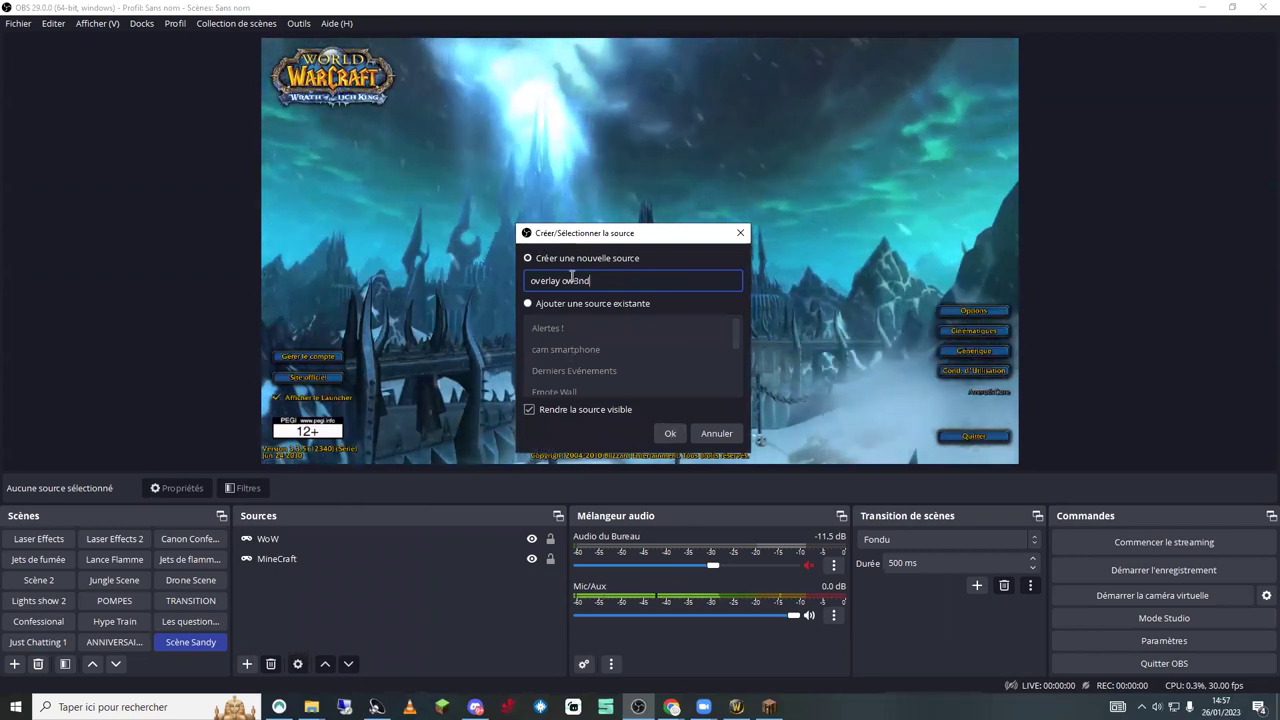
{"action": "left_click", "coordinate": [670, 435]}
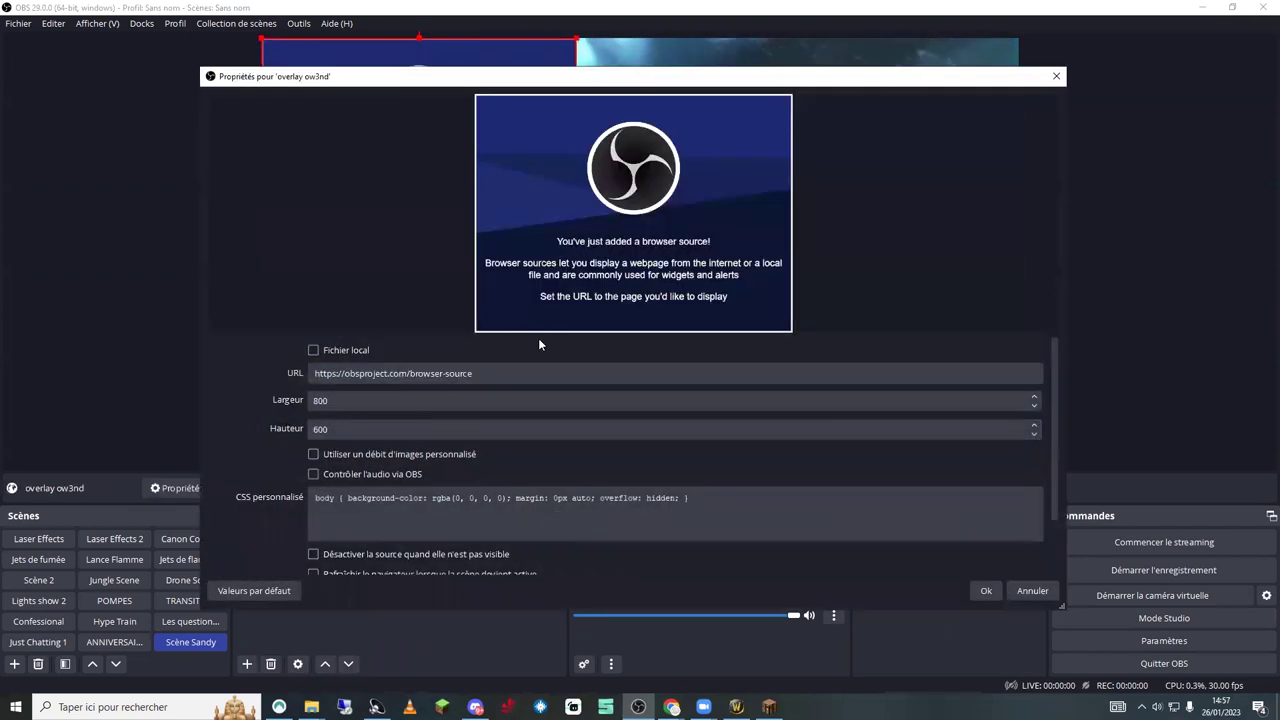
{"action": "left_click", "coordinate": [485, 376]}
{"action": "key", "text": "ctrl+a"}
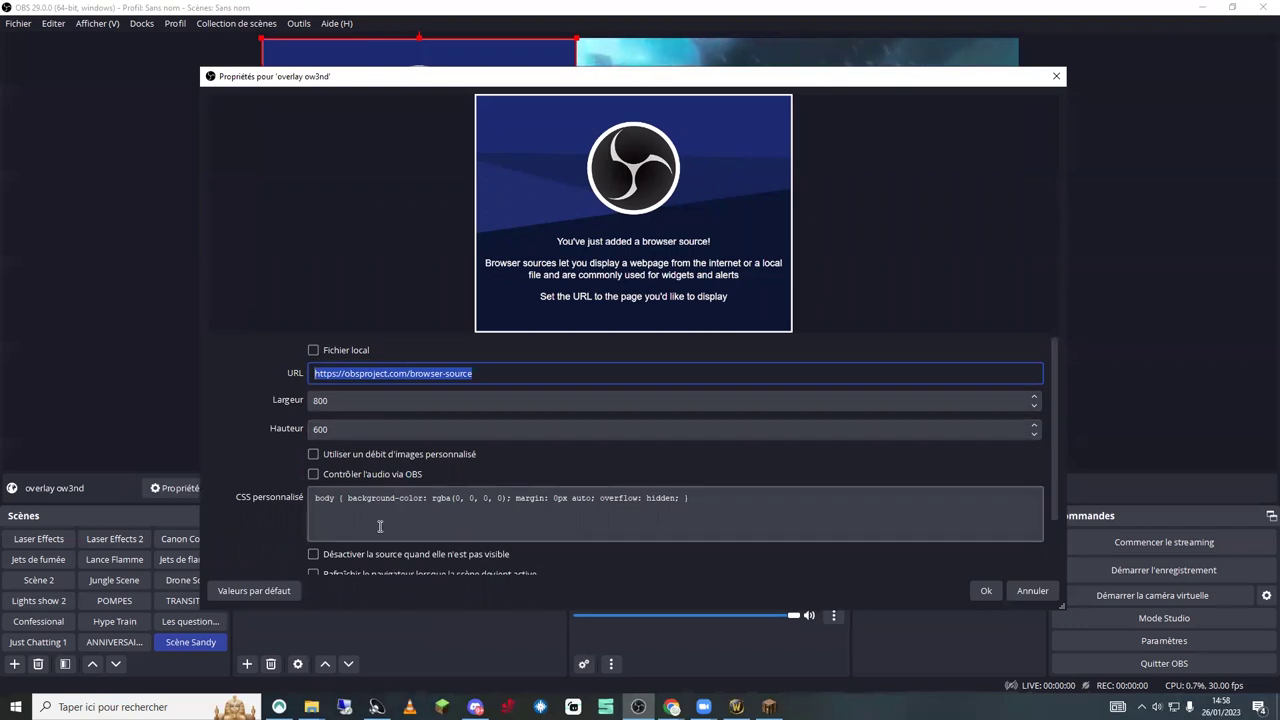
{"action": "left_click", "coordinate": [981, 590]}
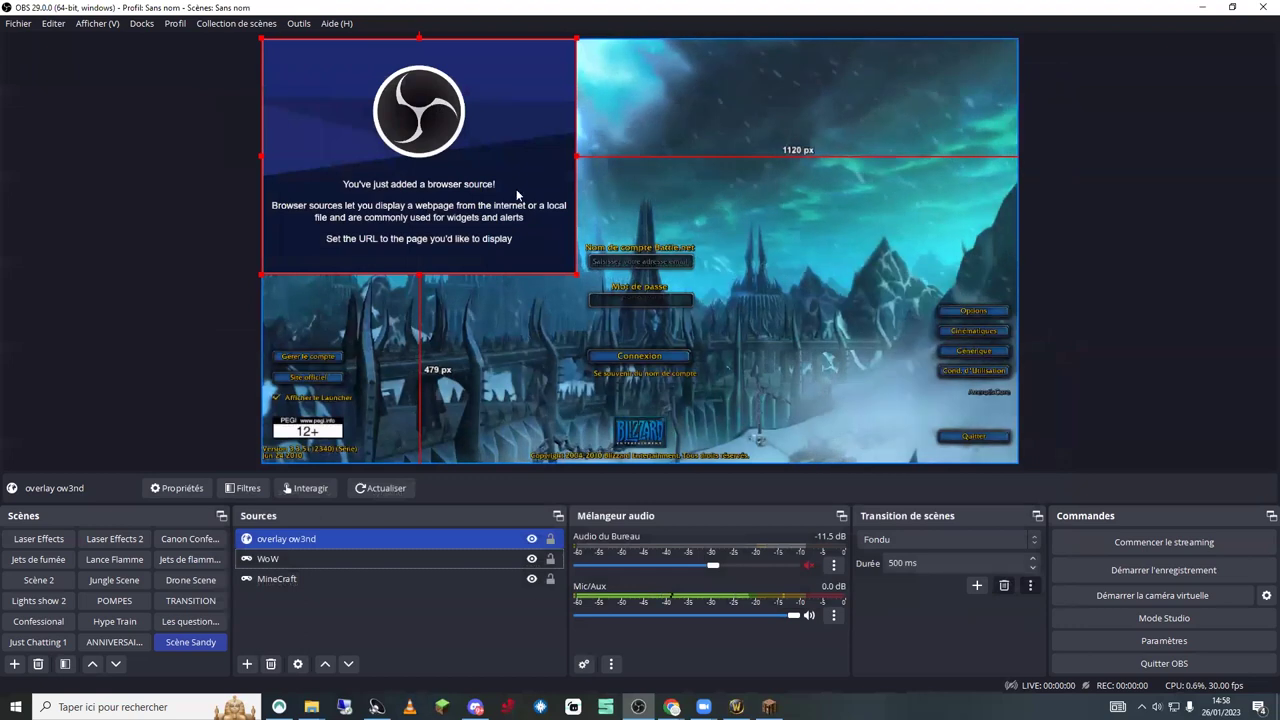
Enlarge the "overlay ow3nd" source slightly and place it in the lower-right corner of the preview canvas.
{"action": "mouse_move", "coordinate": [576, 272]}
{"action": "left_mouse_down"}
{"action": "mouse_move", "coordinate": [586, 286]}
{"action": "mouse_move", "coordinate": [524, 236]}
{"action": "mouse_move", "coordinate": [673, 351]}
{"action": "mouse_move", "coordinate": [815, 405]}
{"action": "mouse_move", "coordinate": [829, 427]}
{"action": "mouse_move", "coordinate": [826, 378]}
{"action": "mouse_move", "coordinate": [582, 278]}
{"action": "left_mouse_up"}
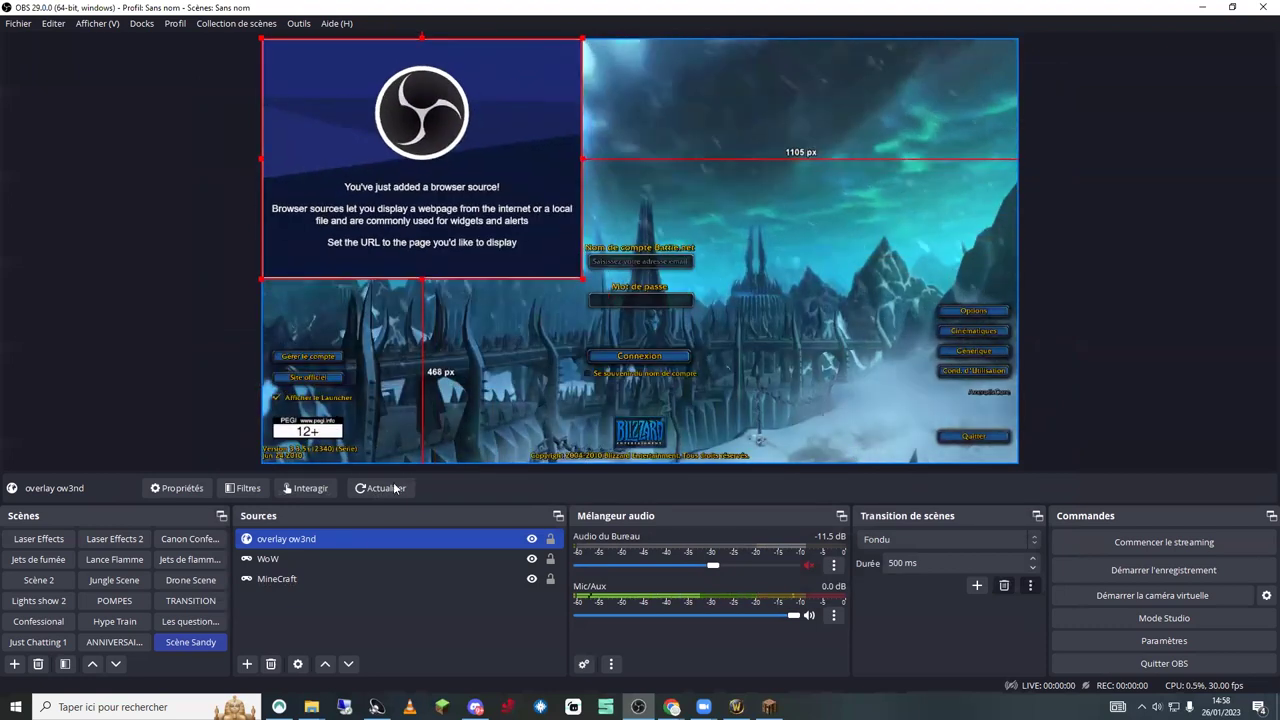
{"action": "double_click", "coordinate": [337, 538]}
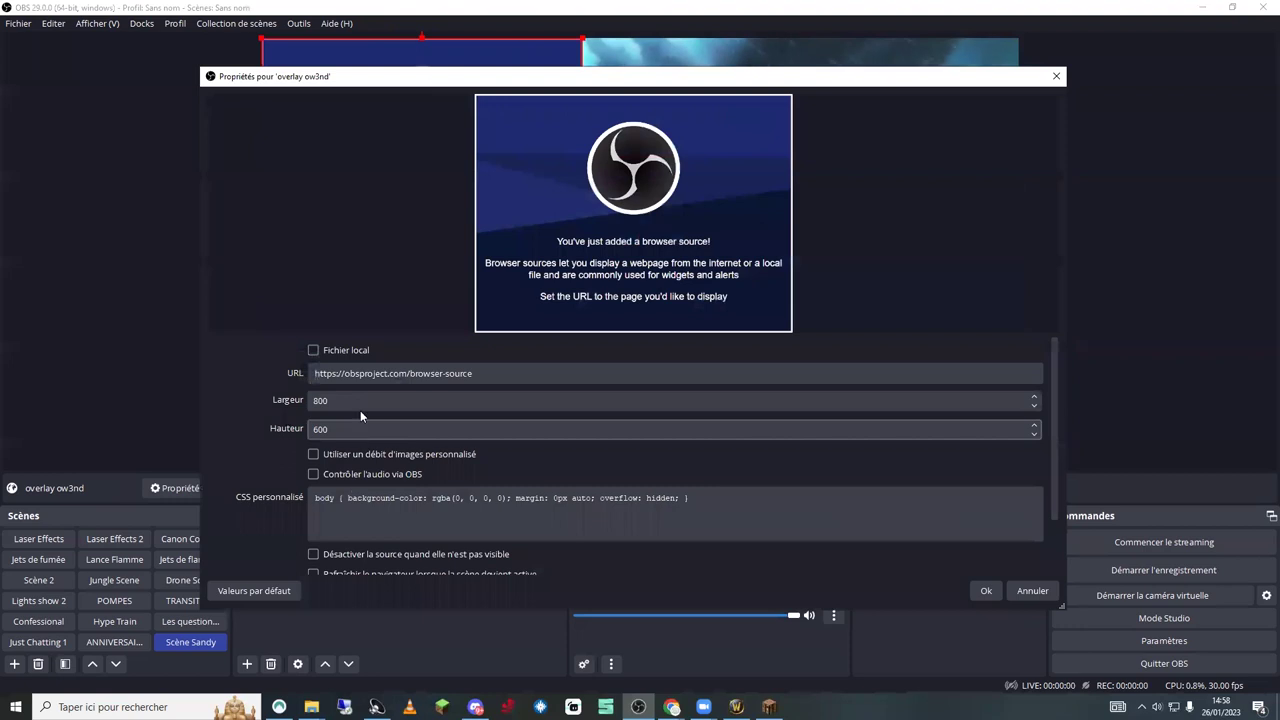
{"action": "left_click", "coordinate": [1056, 77]}
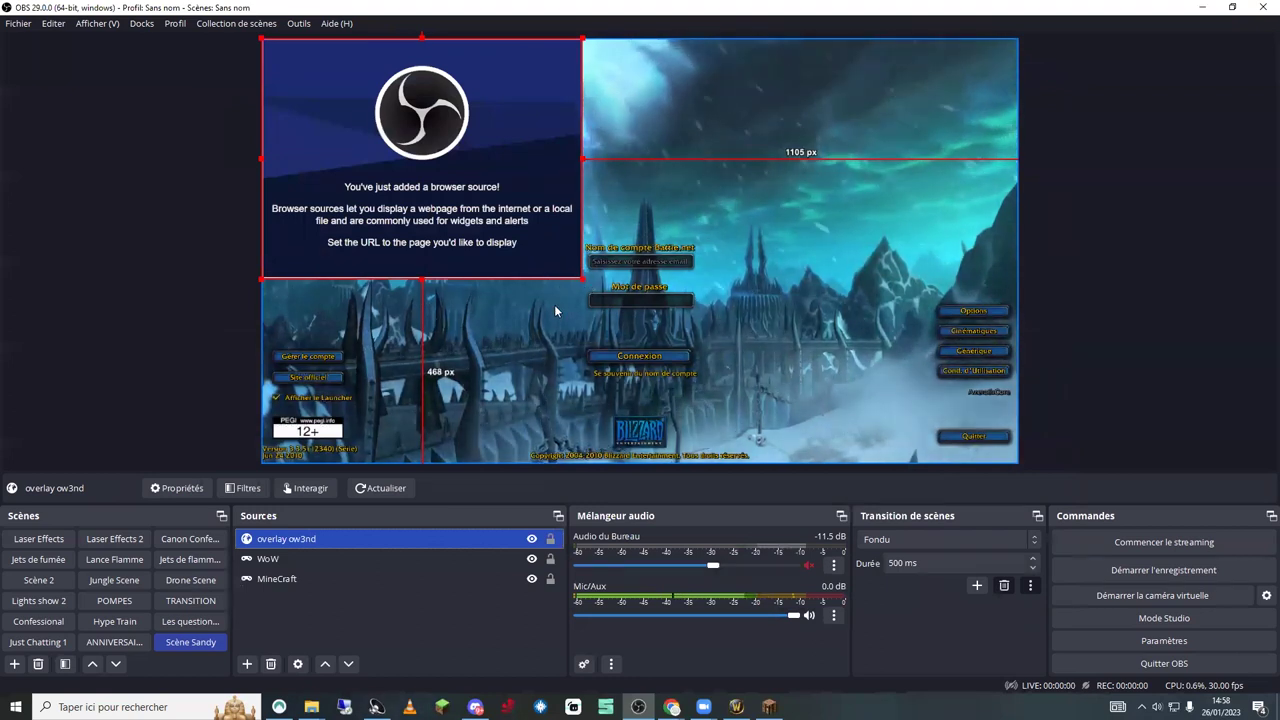
{"action": "left_click_drag", "start_coordinate": [401, 150], "coordinate": [836, 337]}
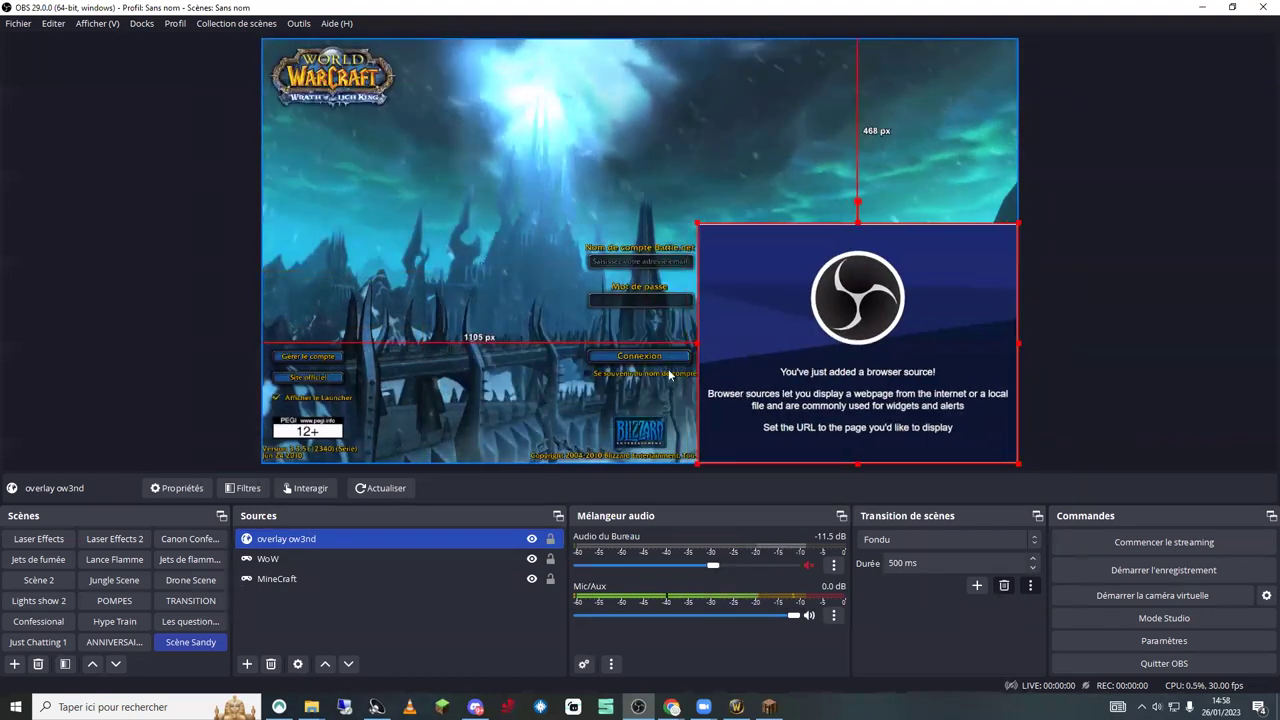
Review the URL and size properties of the "overlay ow3nd" source and the list of source types that can be added.
{"action": "double_click", "coordinate": [321, 540]}
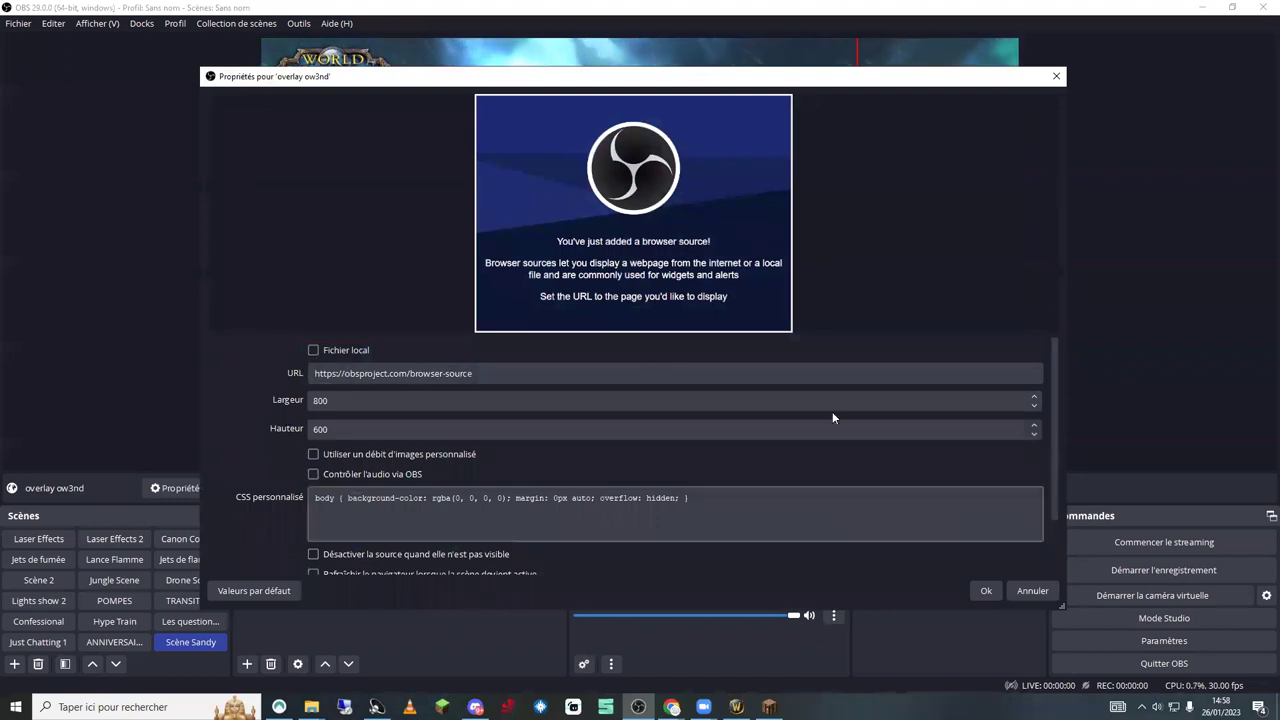
{"action": "left_click", "coordinate": [986, 592]}
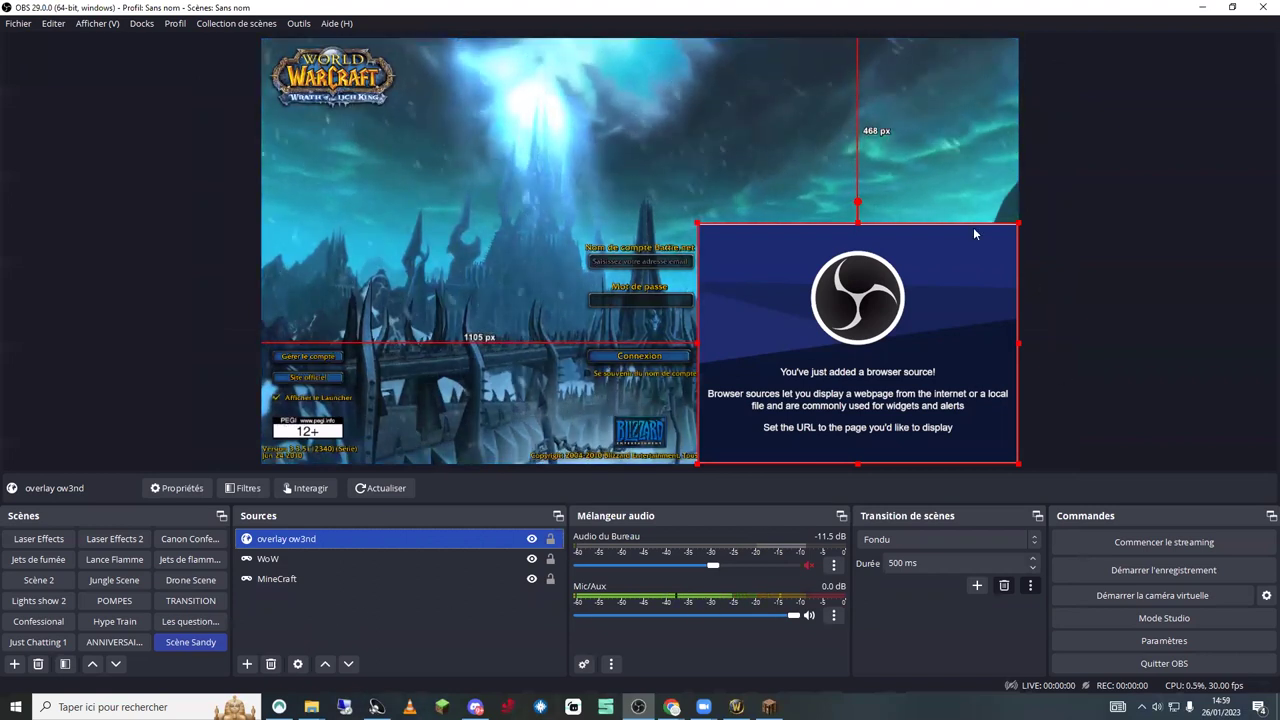
{"action": "left_click", "coordinate": [385, 641]}
{"action": "left_click", "coordinate": [450, 538]}
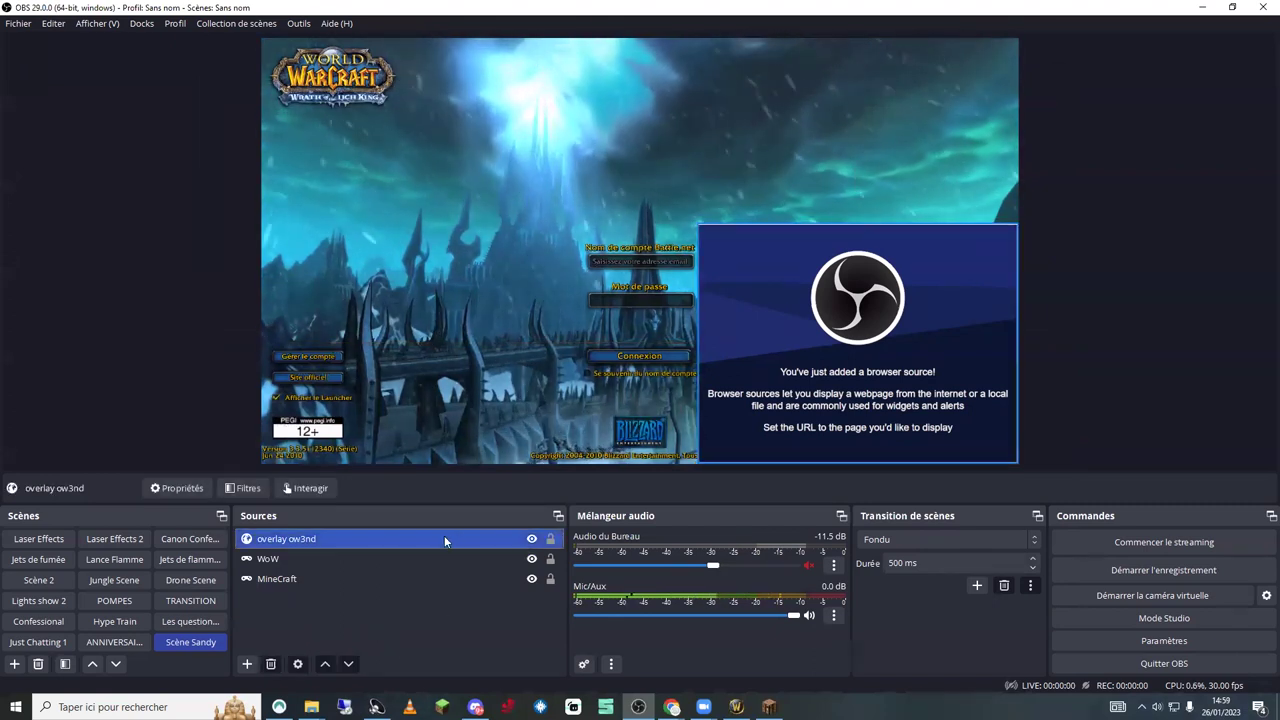
{"action": "left_click", "coordinate": [247, 664]}
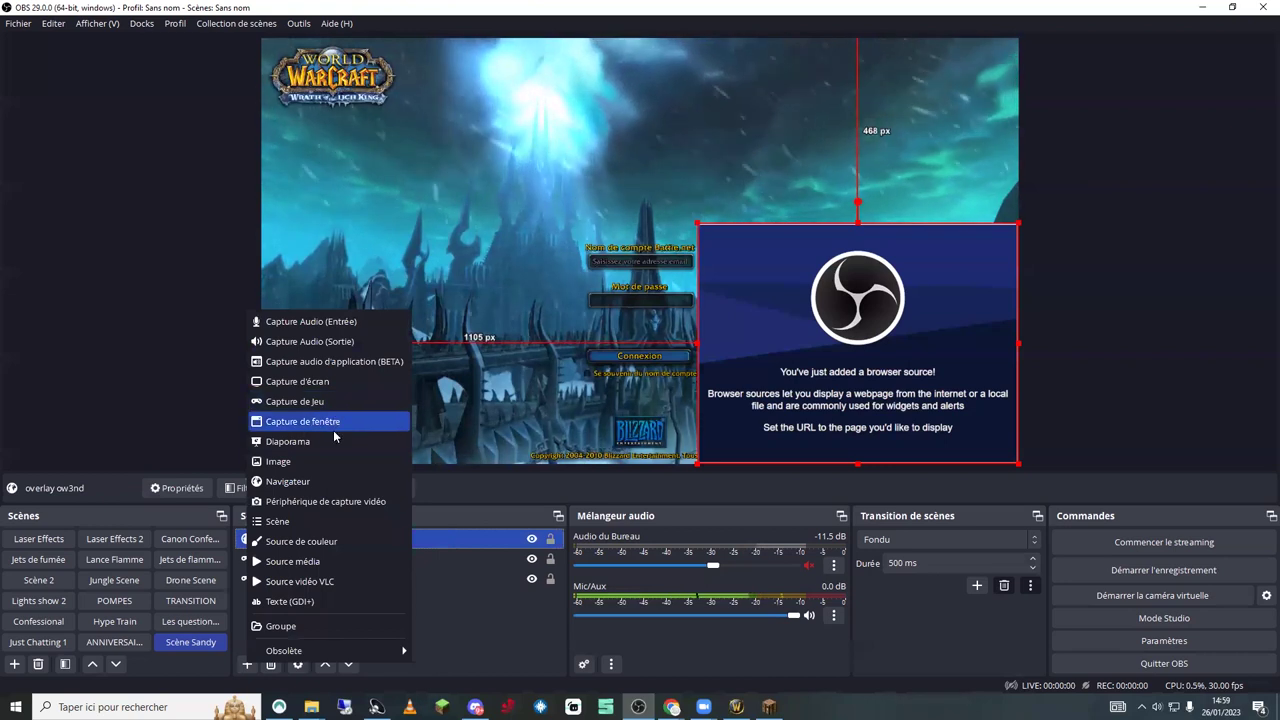
{"action": "left_click", "coordinate": [504, 635]}
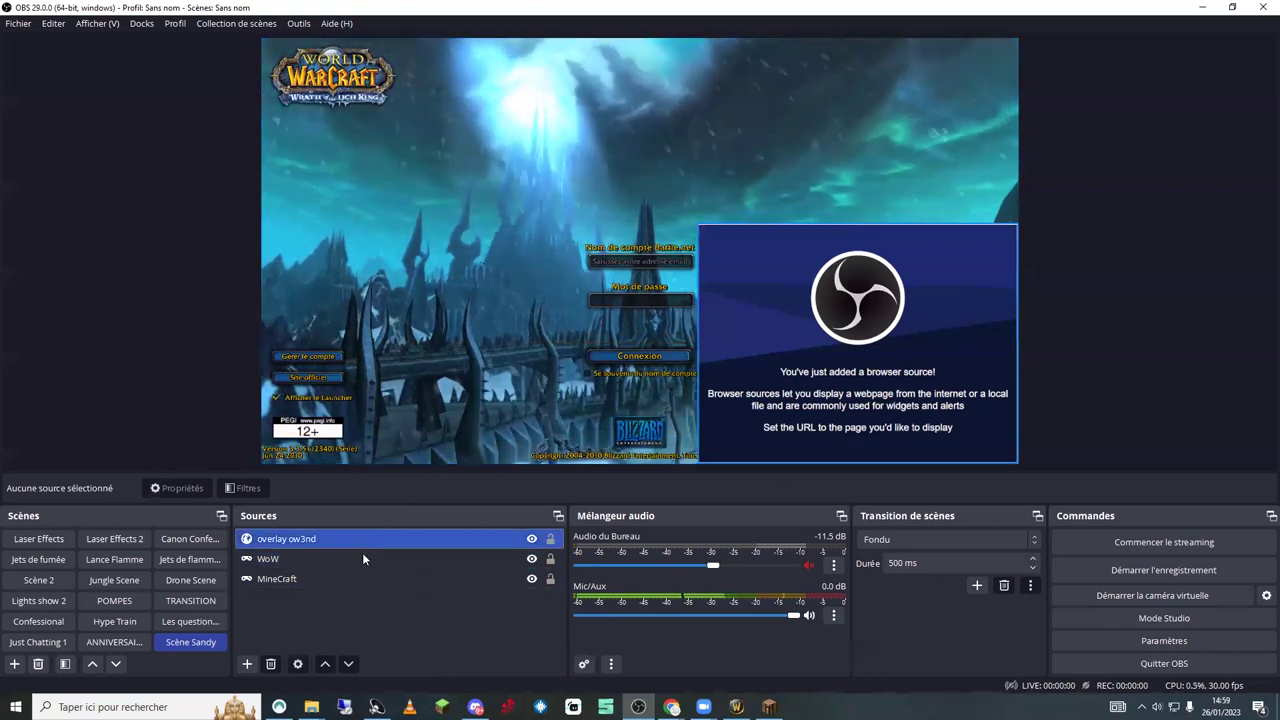
Add a new media source named "overlay ecran" to the Scène Sandy scene.
{"action": "left_click", "coordinate": [246, 664]}
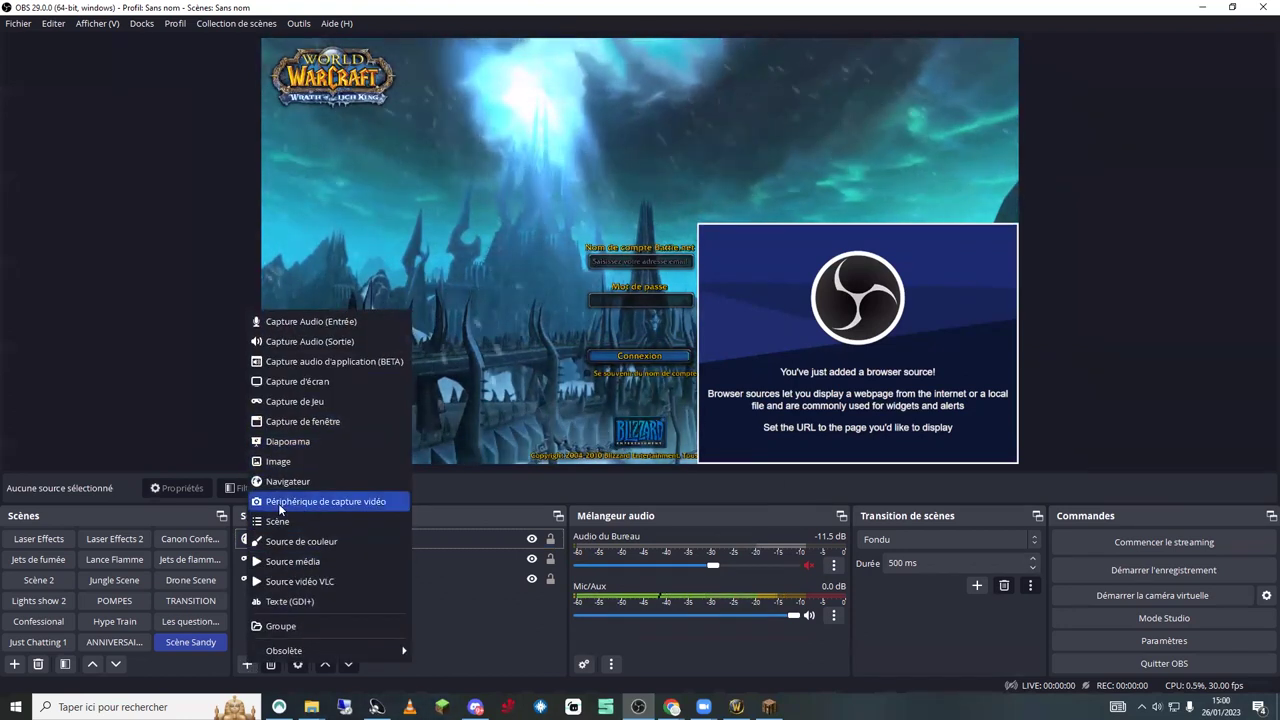
{"action": "left_click", "coordinate": [298, 560]}
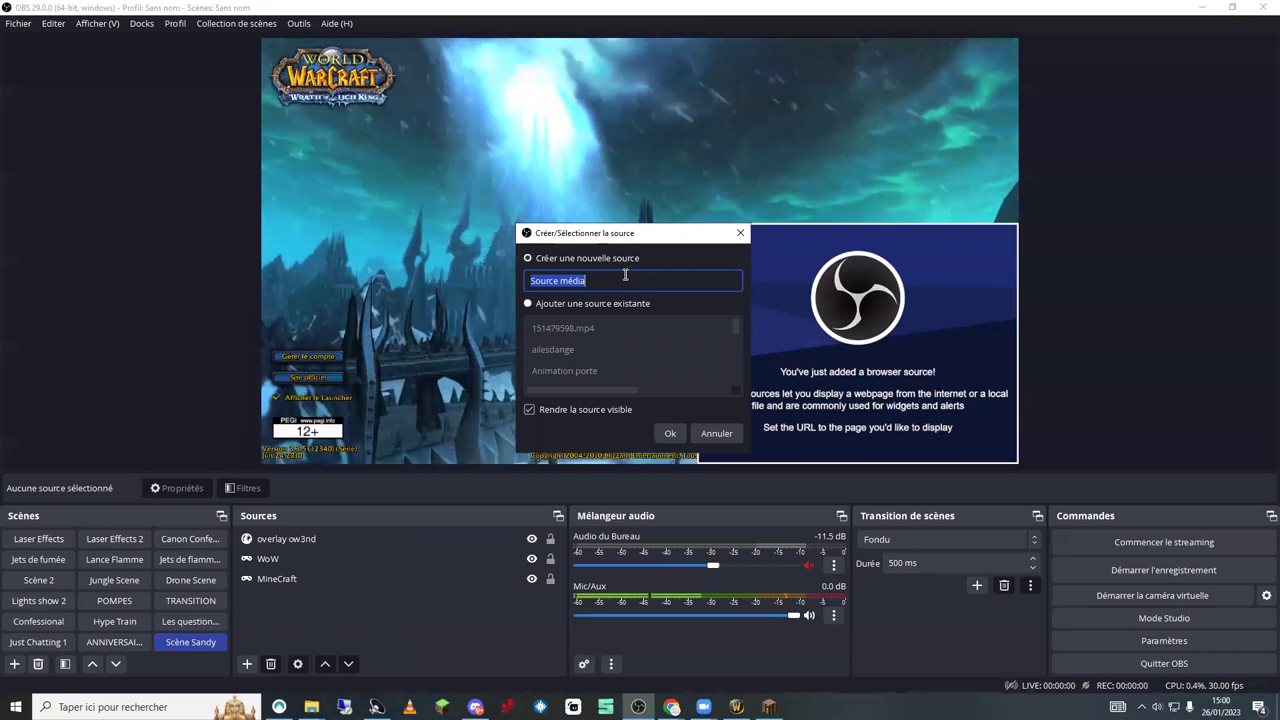
{"action": "type", "text": "ovelay"}
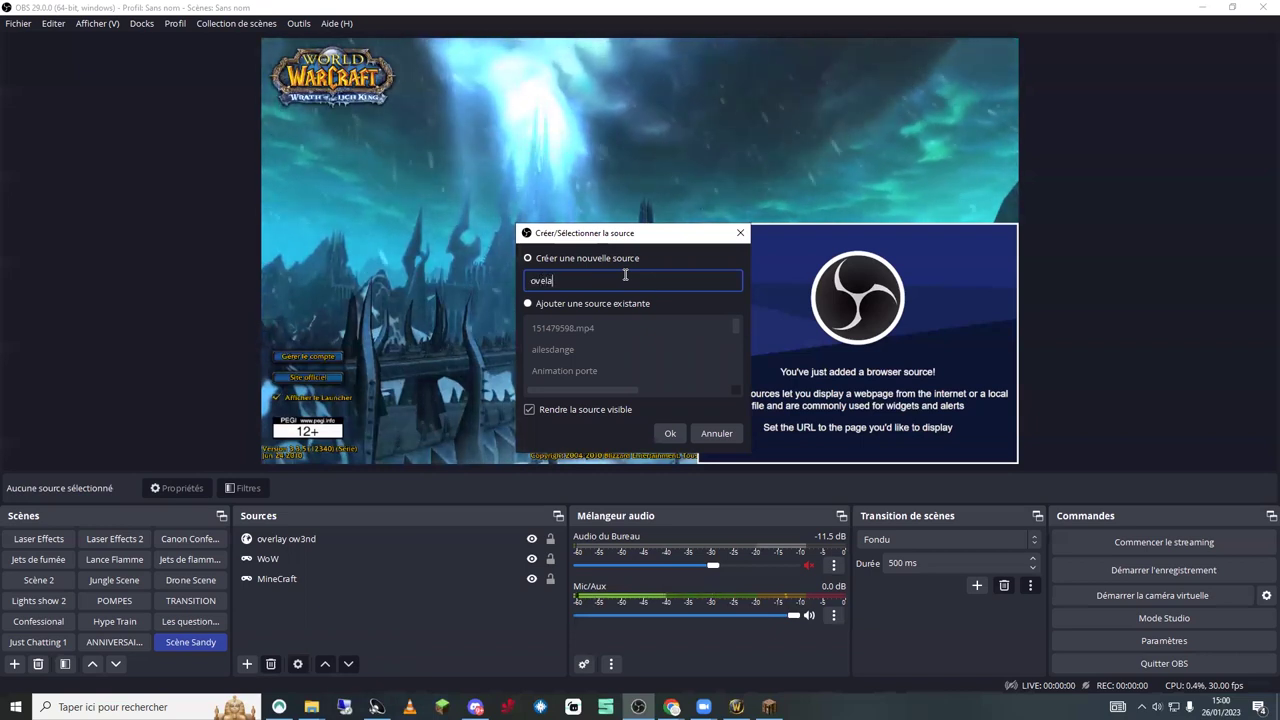
{"action": "key", "text": "Left"}
{"action": "key", "text": "Left"}
{"action": "key", "text": "Left"}
{"action": "type", "text": "rlay"}
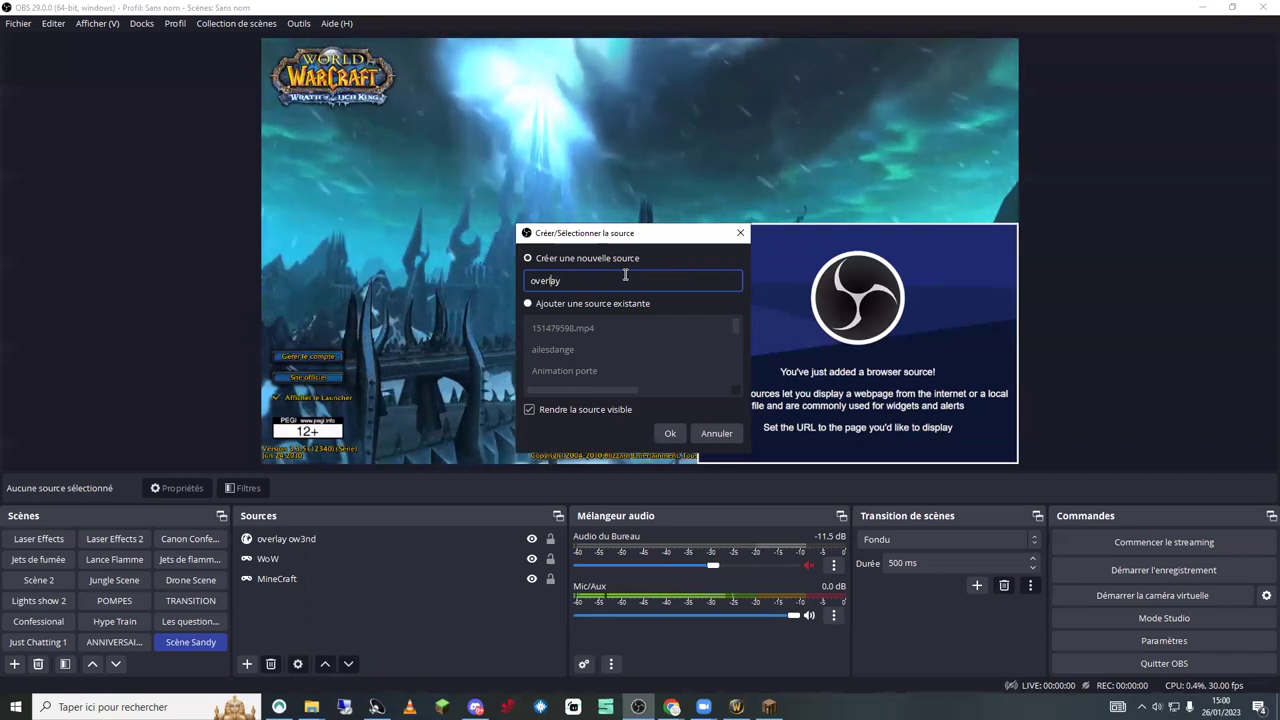
{"action": "type", "text": " ecran"}
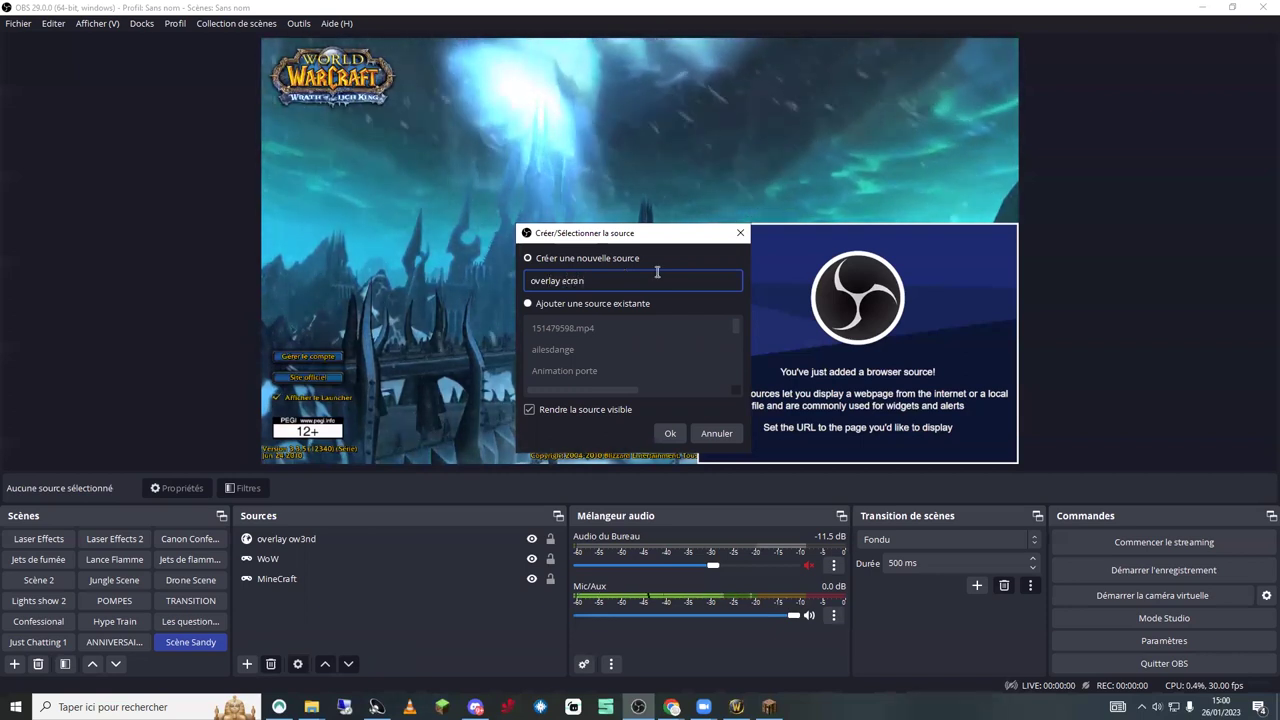
{"action": "left_click", "coordinate": [677, 434]}
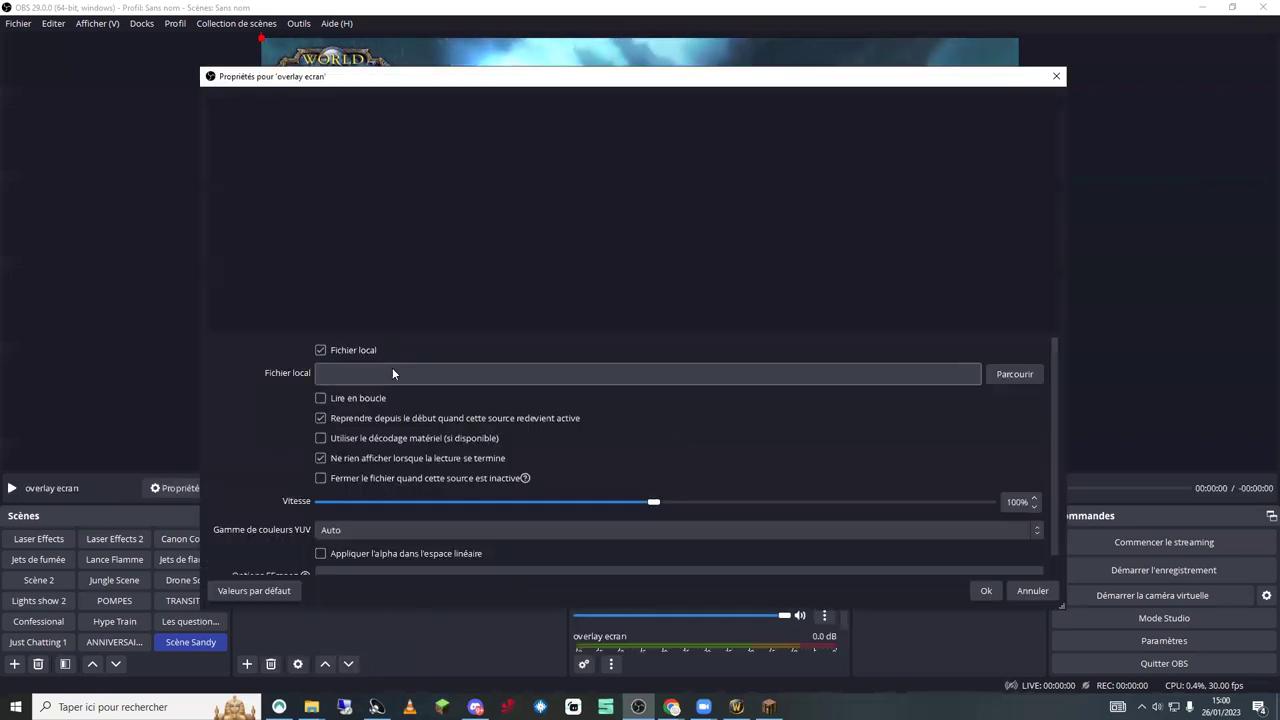
{"action": "left_click", "coordinate": [381, 372]}
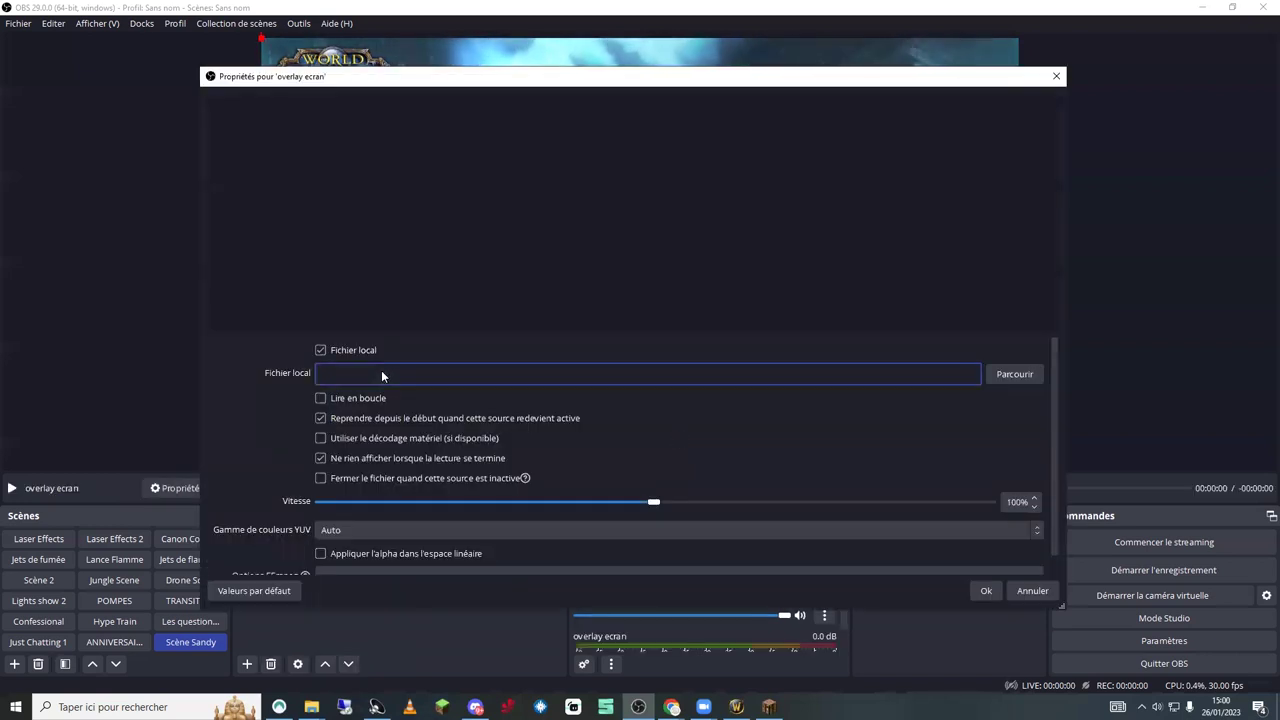
{"action": "left_click", "coordinate": [1013, 374]}
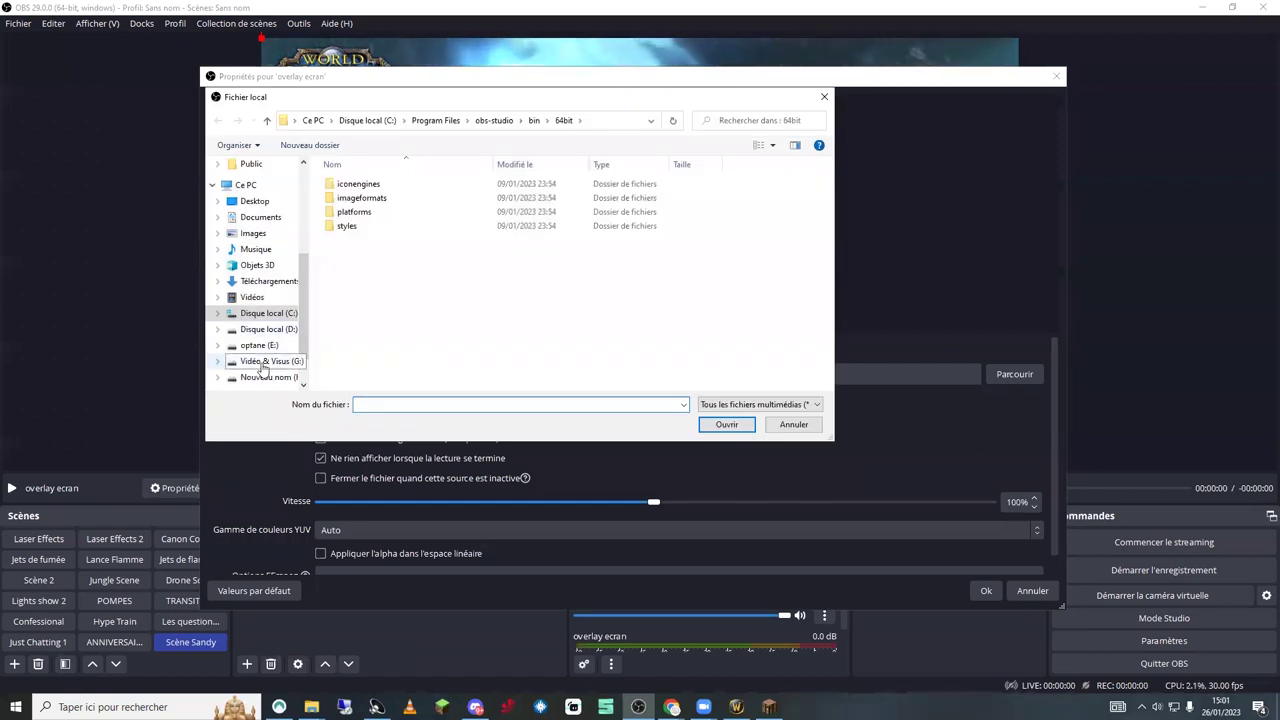
{"action": "left_click", "coordinate": [253, 298]}
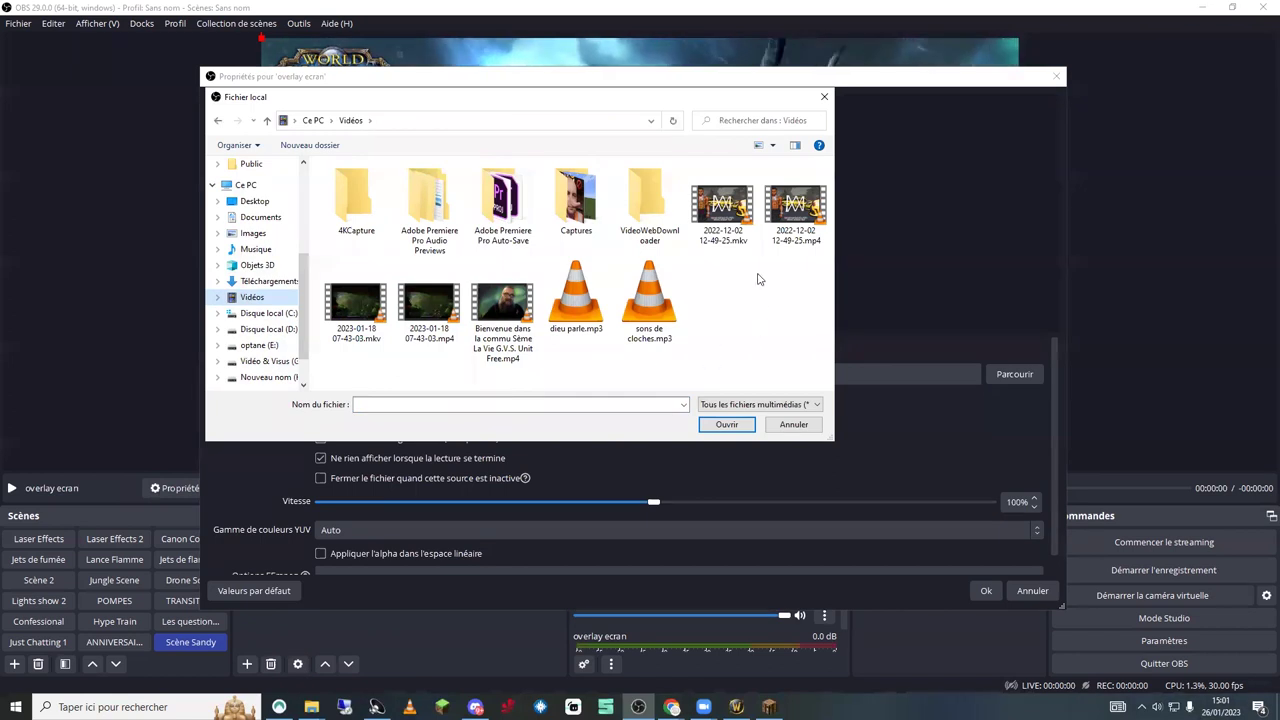
{"action": "left_click", "coordinate": [722, 210]}
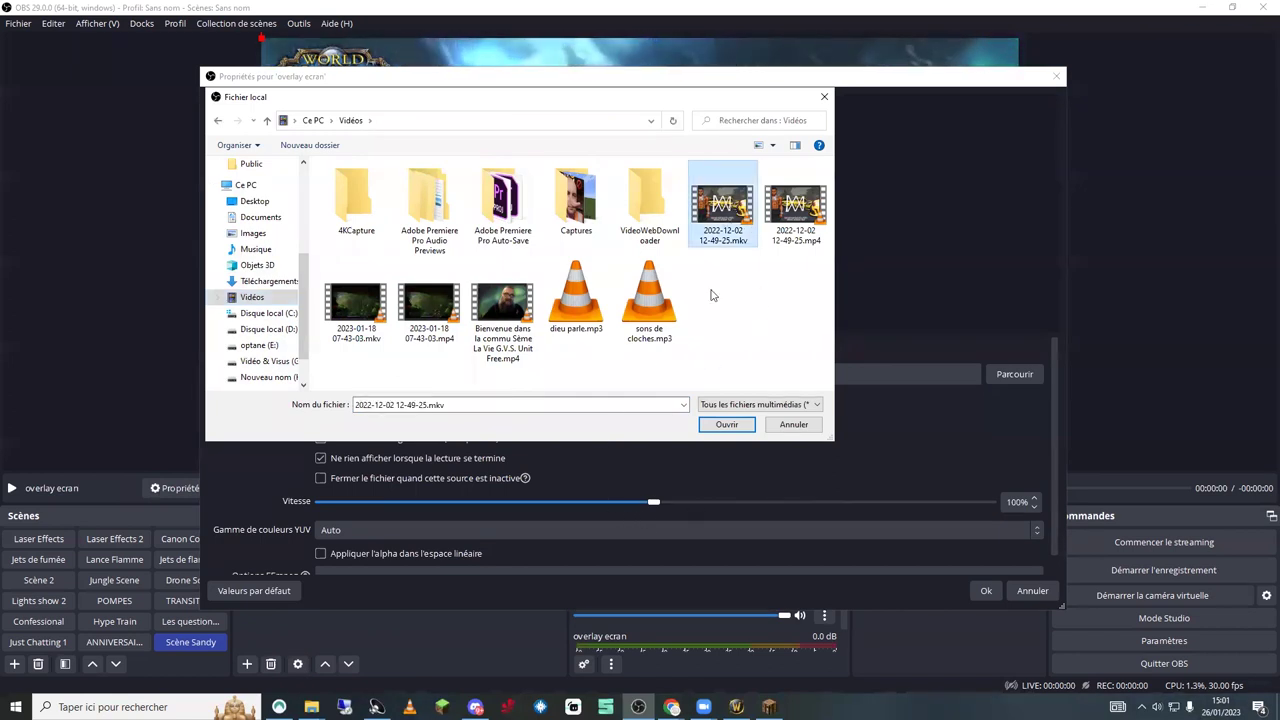
{"action": "left_click", "coordinate": [725, 424]}
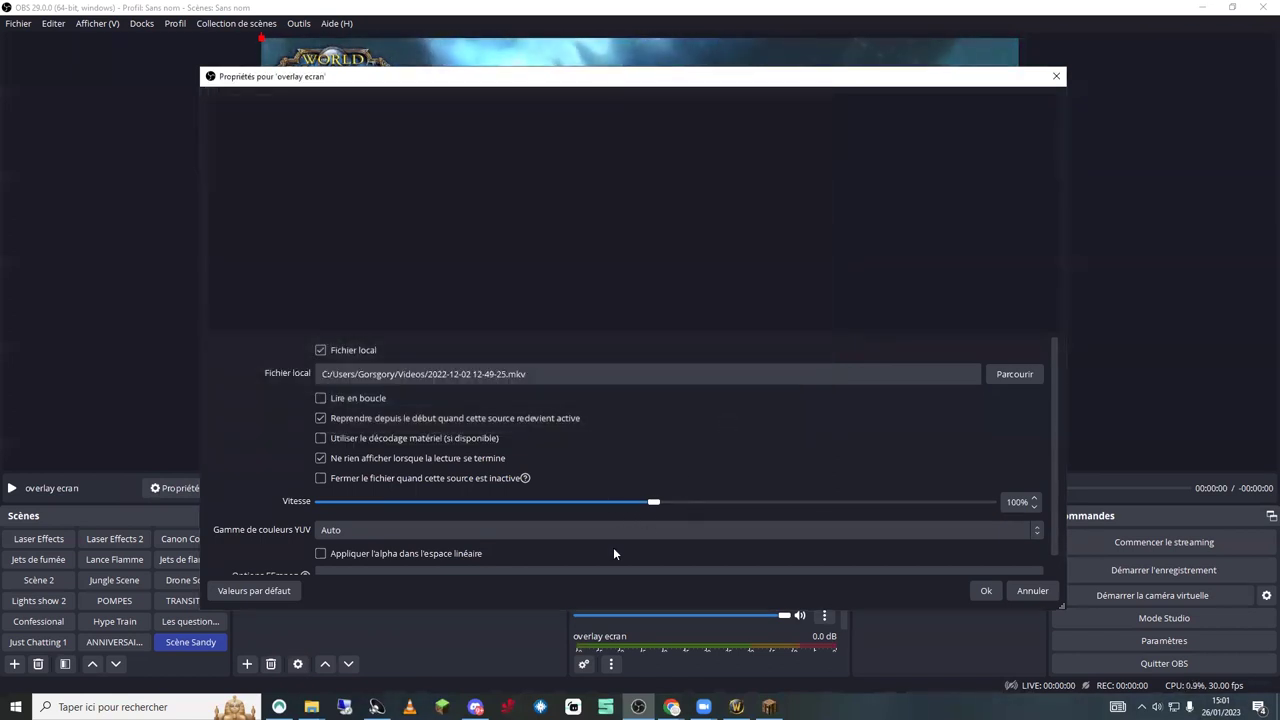
{"action": "scroll", "coordinate": [892, 474], "scroll_direction": "down", "scroll_amount": 1}
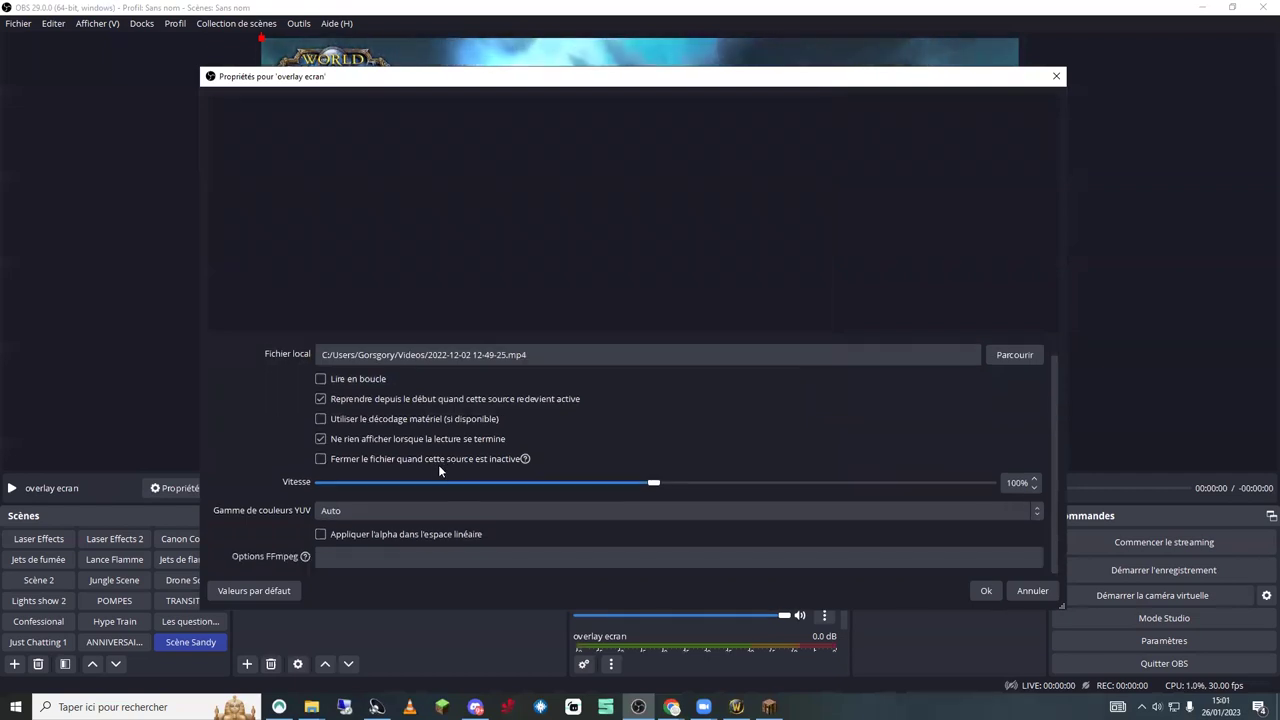
{"action": "scroll", "coordinate": [449, 457], "scroll_direction": "up", "scroll_amount": 1}
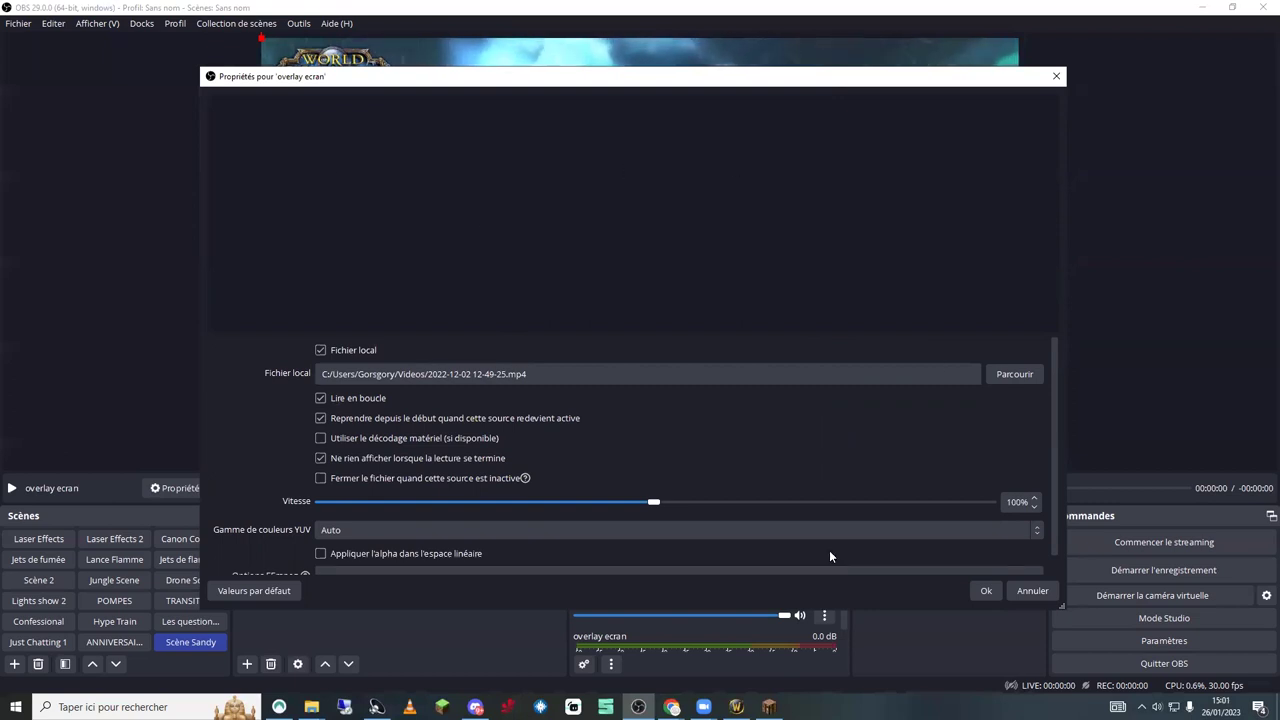
{"action": "scroll", "coordinate": [576, 454], "scroll_direction": "down", "scroll_amount": 1}
{"action": "left_click", "coordinate": [987, 591]}
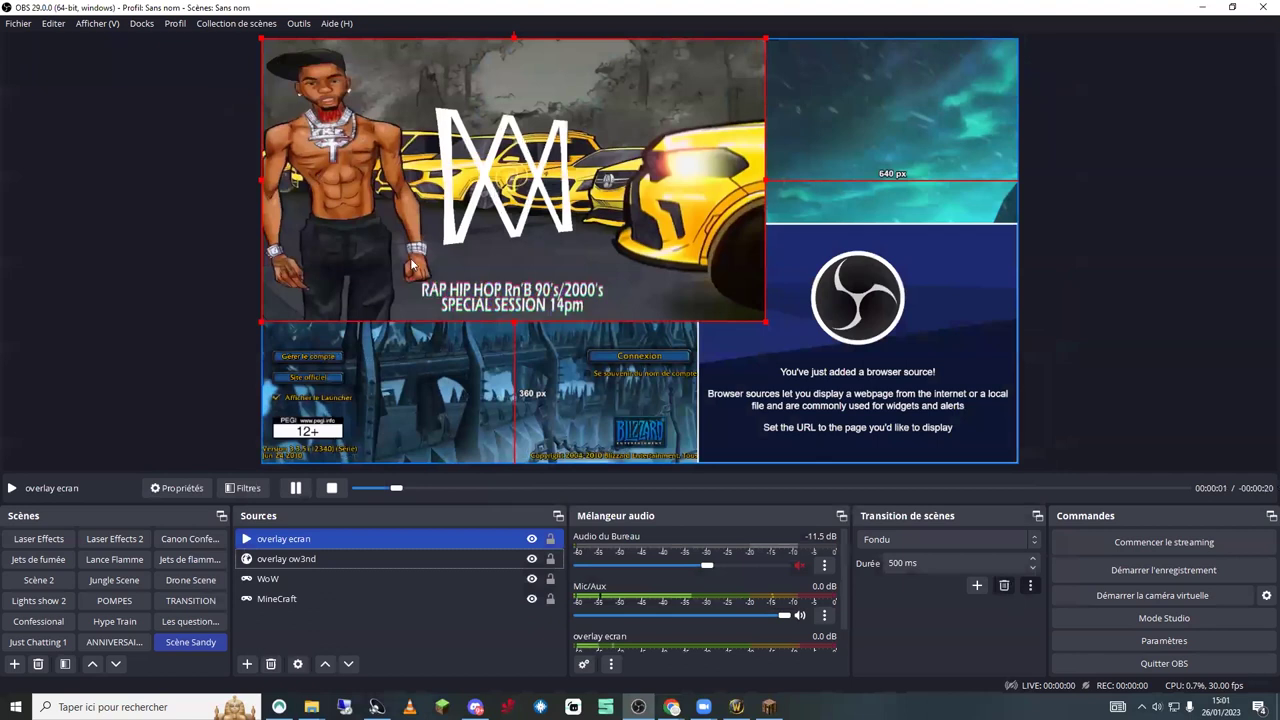
Enlarge the "overlay ecran" source until it fills the whole preview canvas.
{"action": "left_click_drag", "start_coordinate": [765, 320], "coordinate": [712, 292]}
{"action": "left_click_drag", "start_coordinate": [832, 388], "coordinate": [950, 459]}
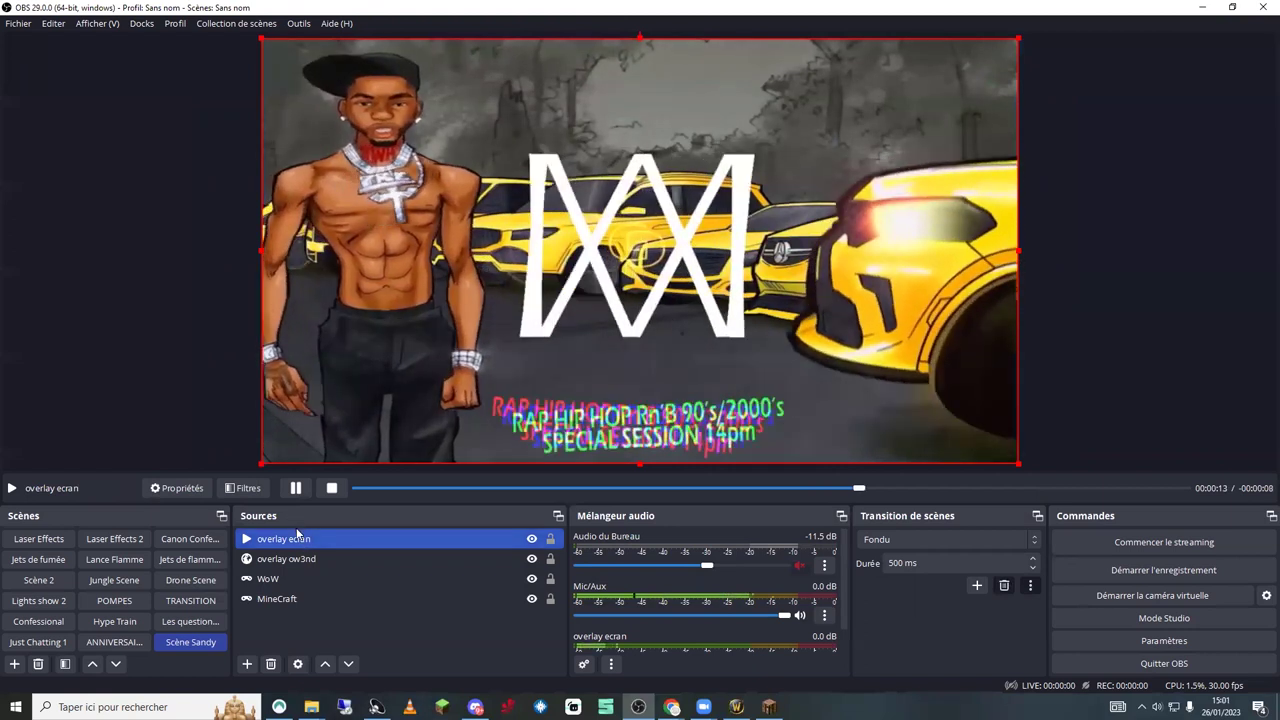
{"action": "left_click", "coordinate": [290, 558], "text": "ctrl"}
{"action": "left_click", "coordinate": [321, 540]}
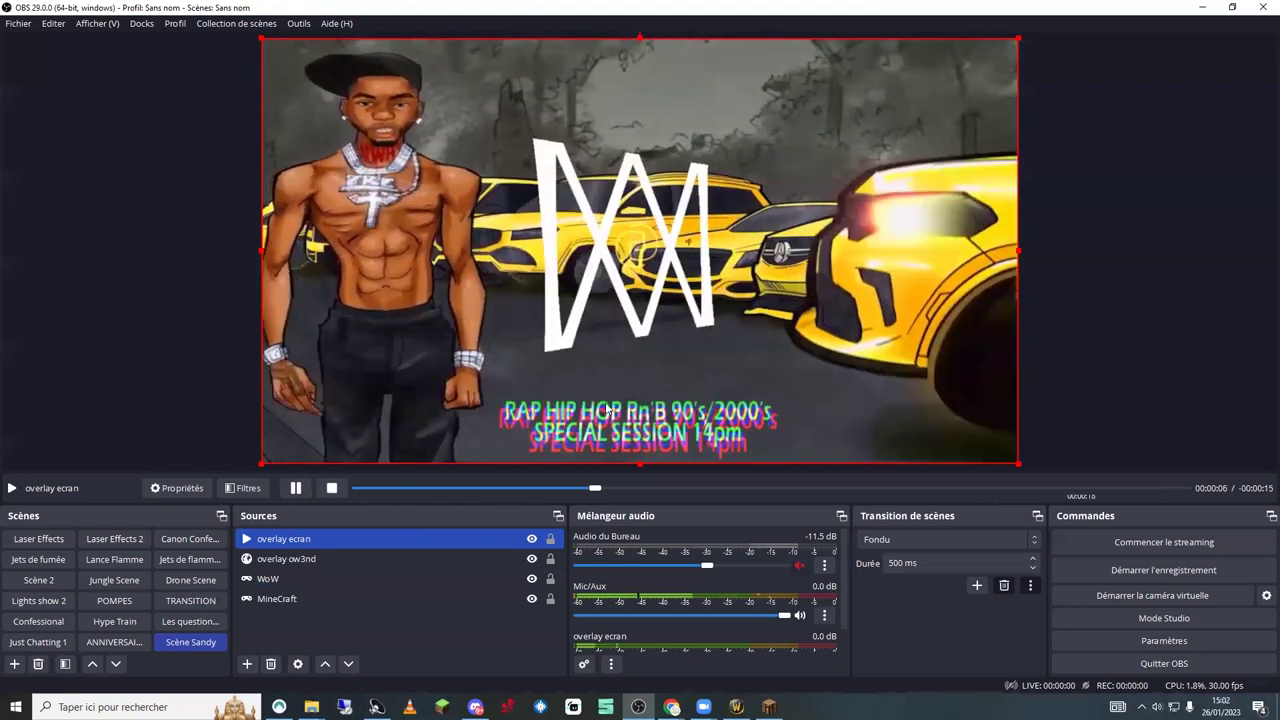
{"action": "left_click", "coordinate": [285, 598], "text": "ctrl"}
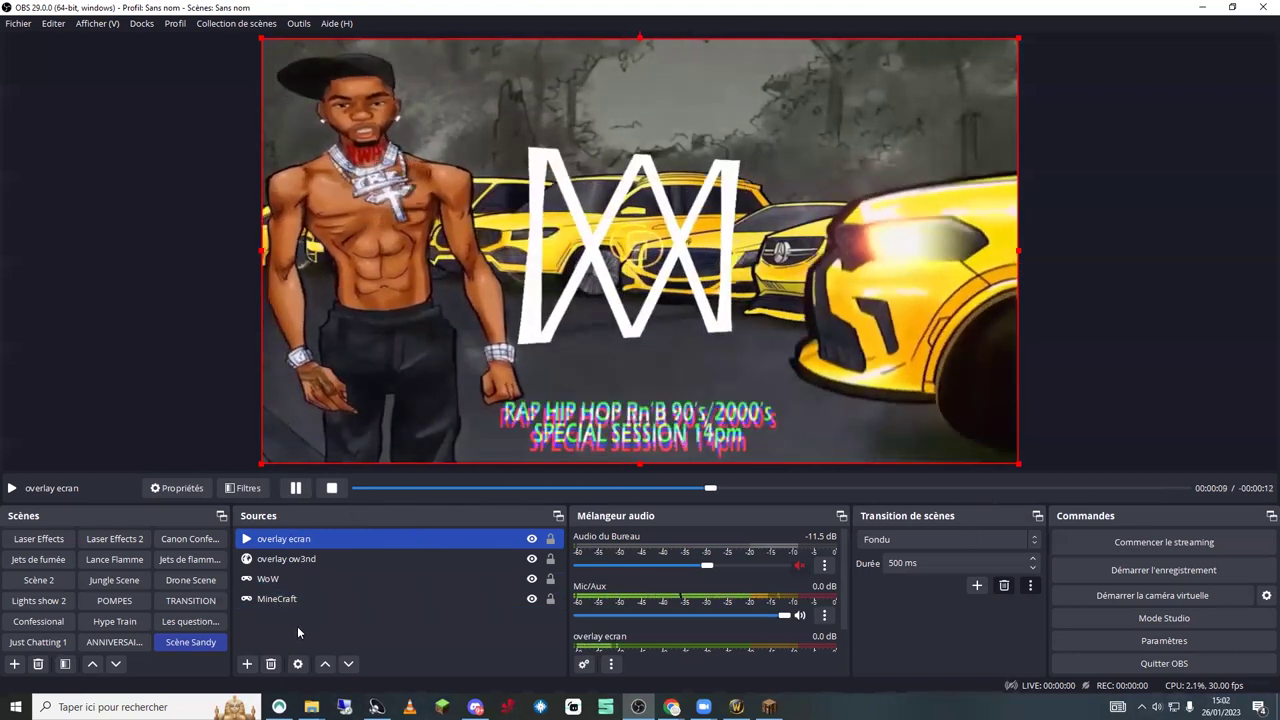
{"action": "left_click", "coordinate": [285, 598], "text": "ctrl"}
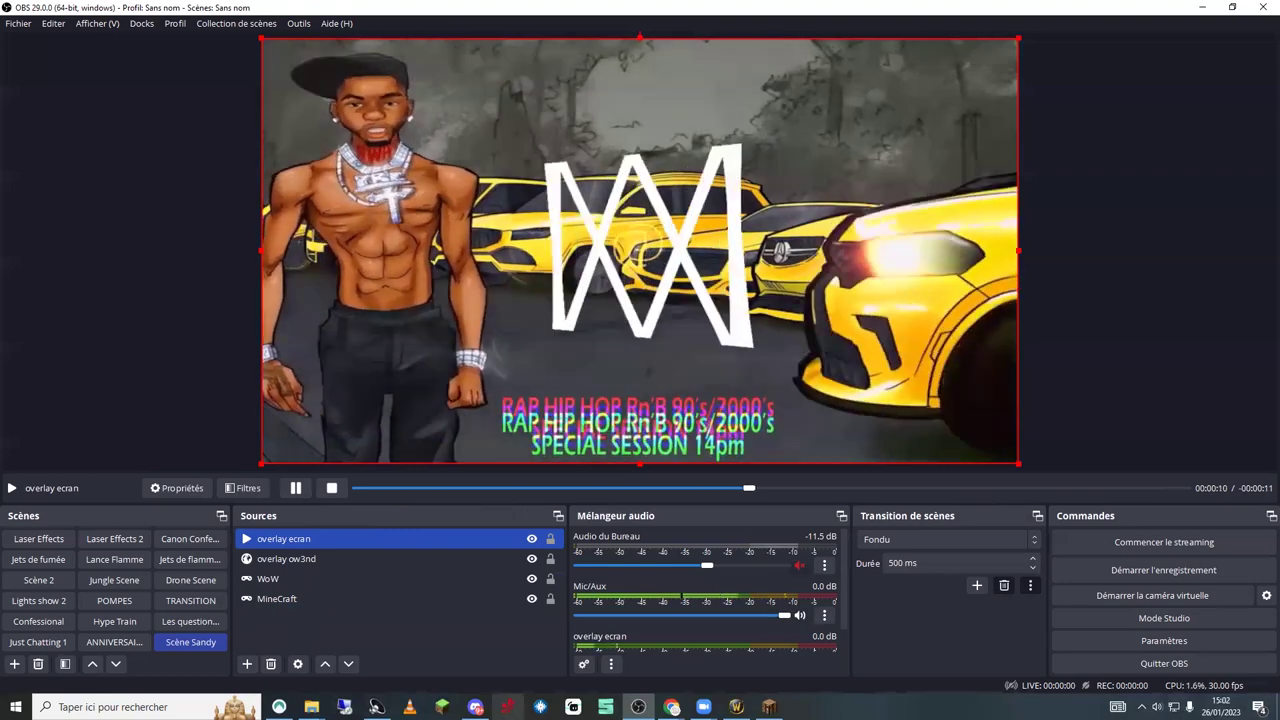
Switch to Discord and review the latest questions about OBS and overlays in the demande-d-aide-ici channel.
{"action": "left_click", "coordinate": [476, 707]}
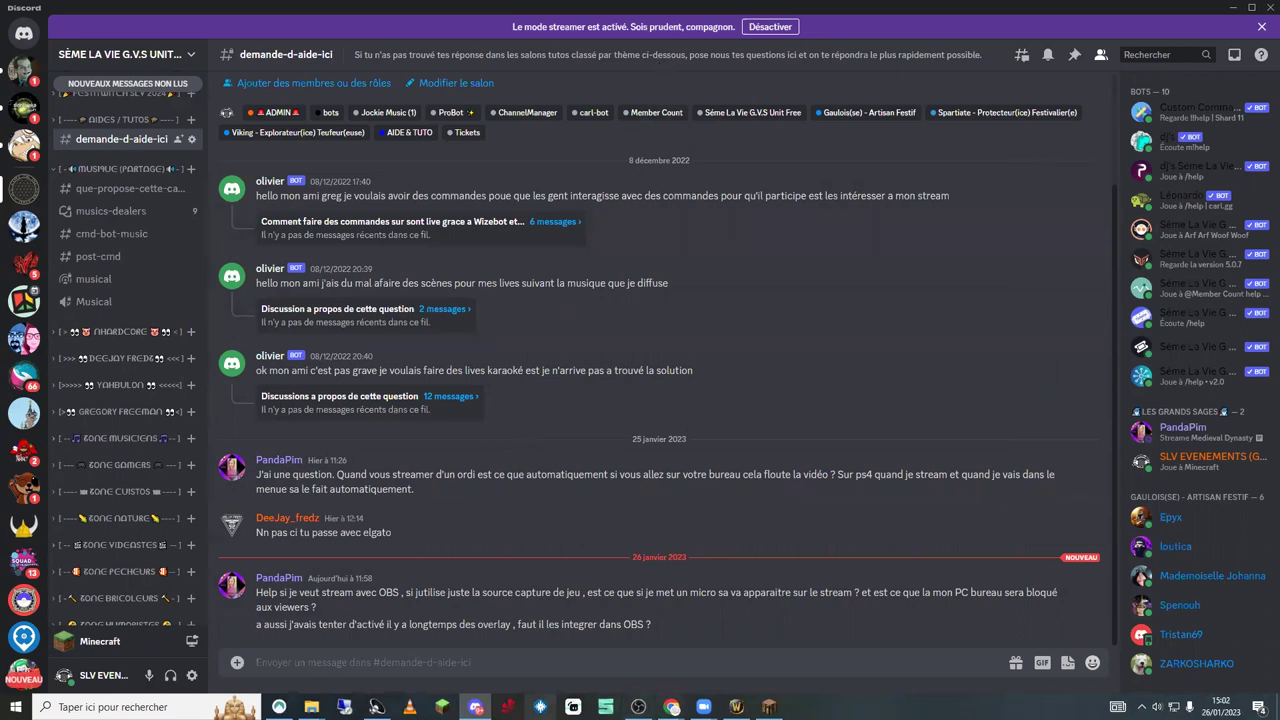
{"action": "mouse_move", "coordinate": [476, 707]}
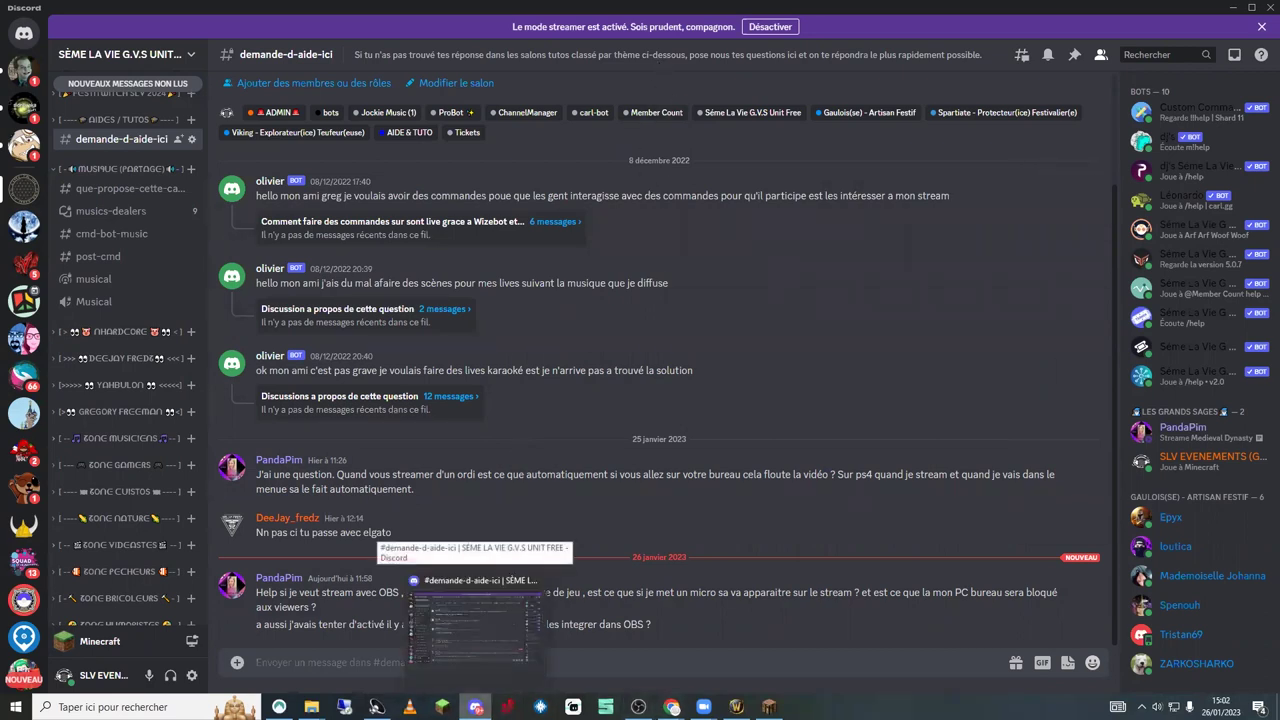
{"action": "mouse_move", "coordinate": [704, 707]}
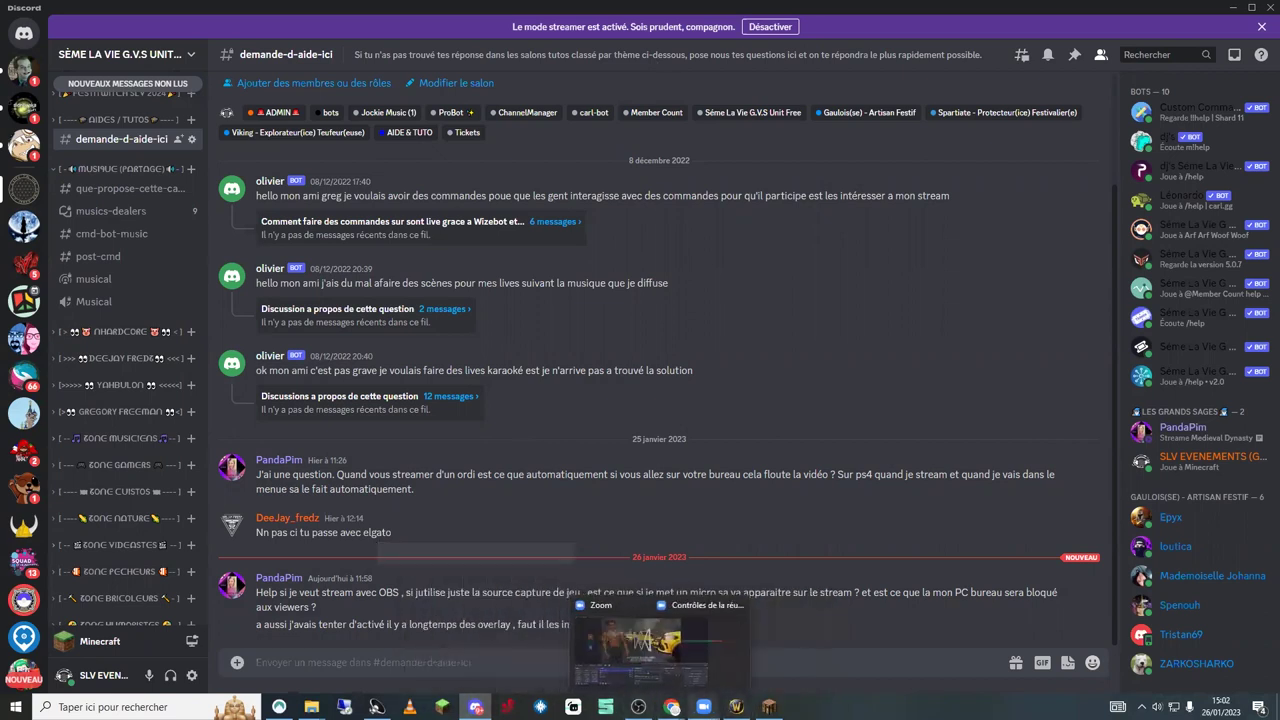